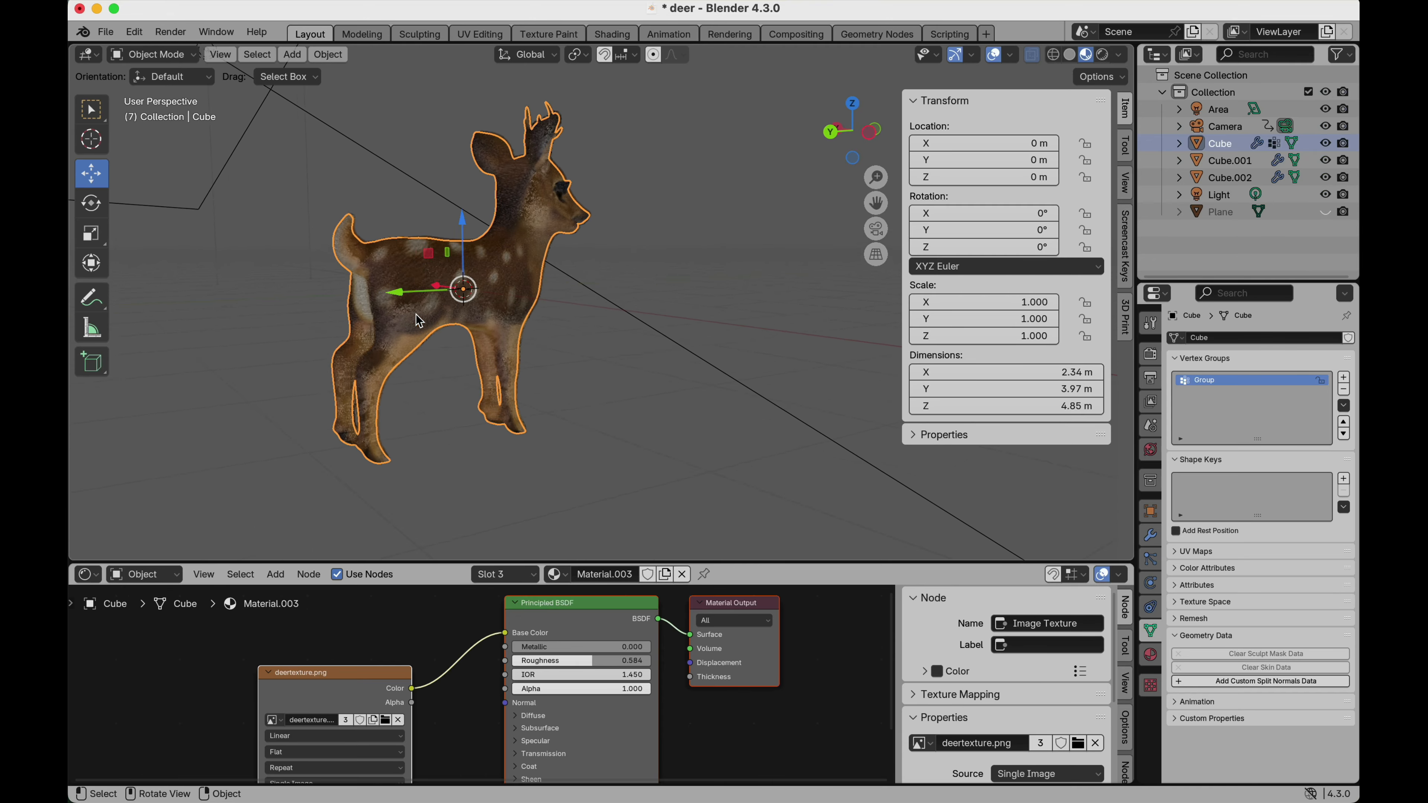
# Examine the finished textured deer from both sides and the front.
pyautogui.hscroll(-10, 416, 320)
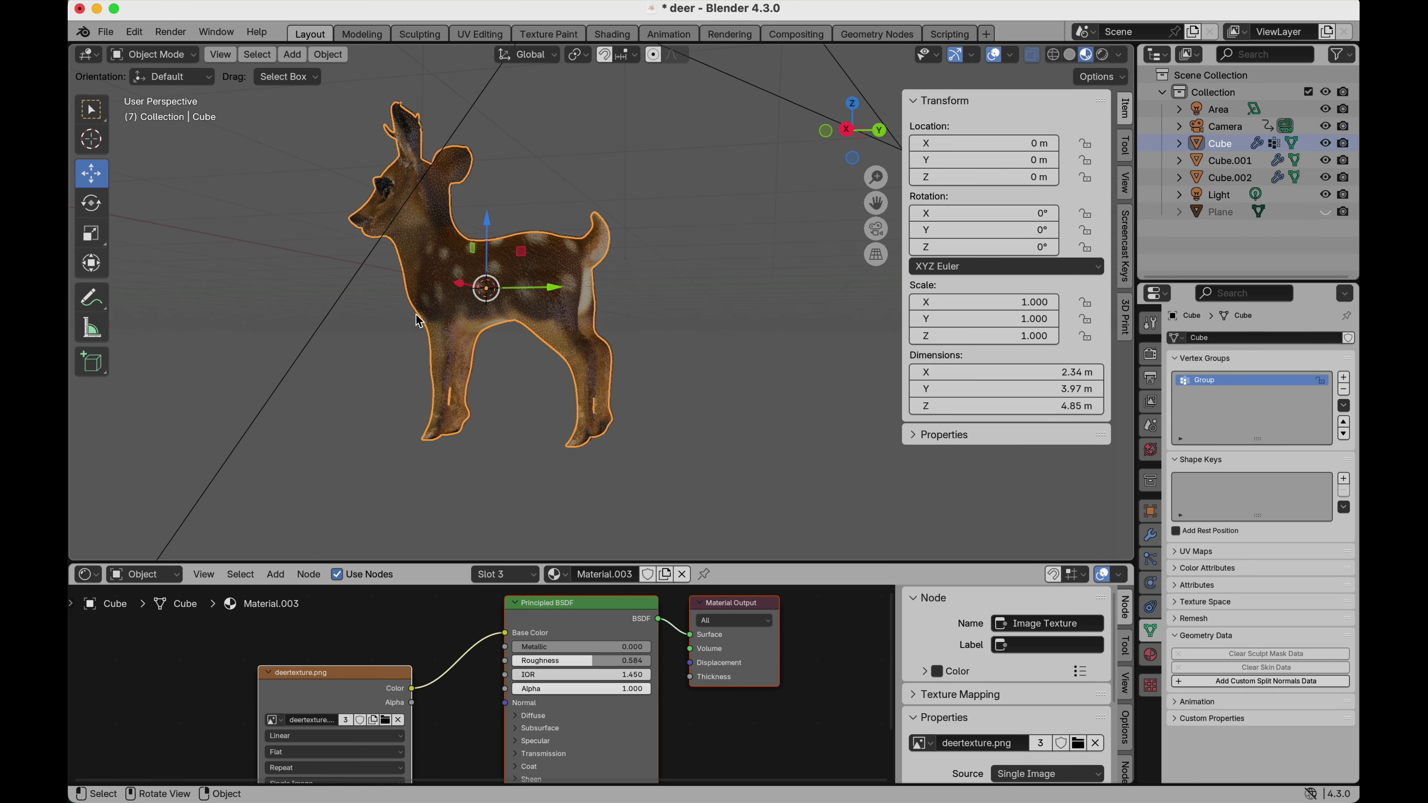
pyautogui.hscroll(-10, 416, 320)
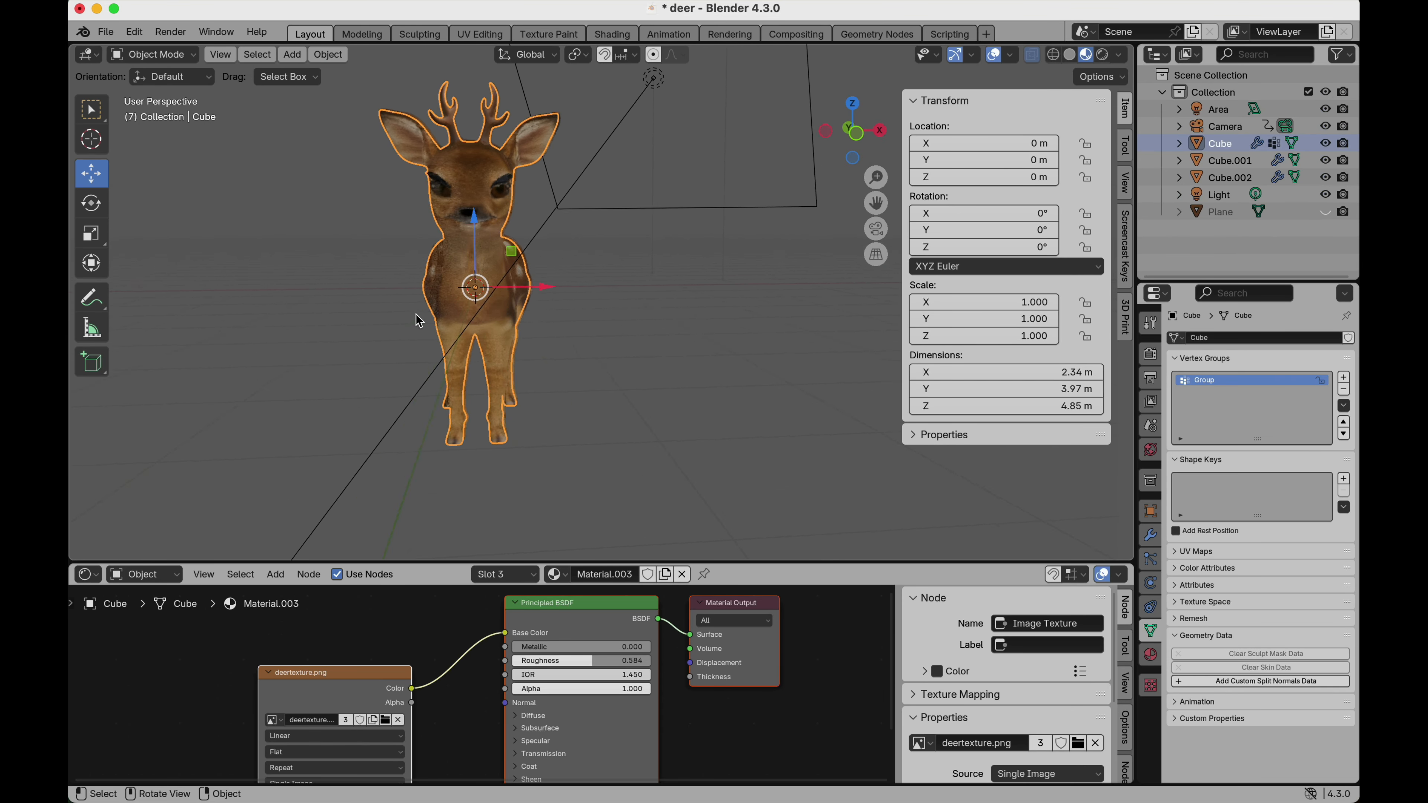
pyautogui.hscroll(-5, 541, 486)
pyautogui.hscroll(-2, 538, 488)
pyautogui.scroll(5, 506, 205)
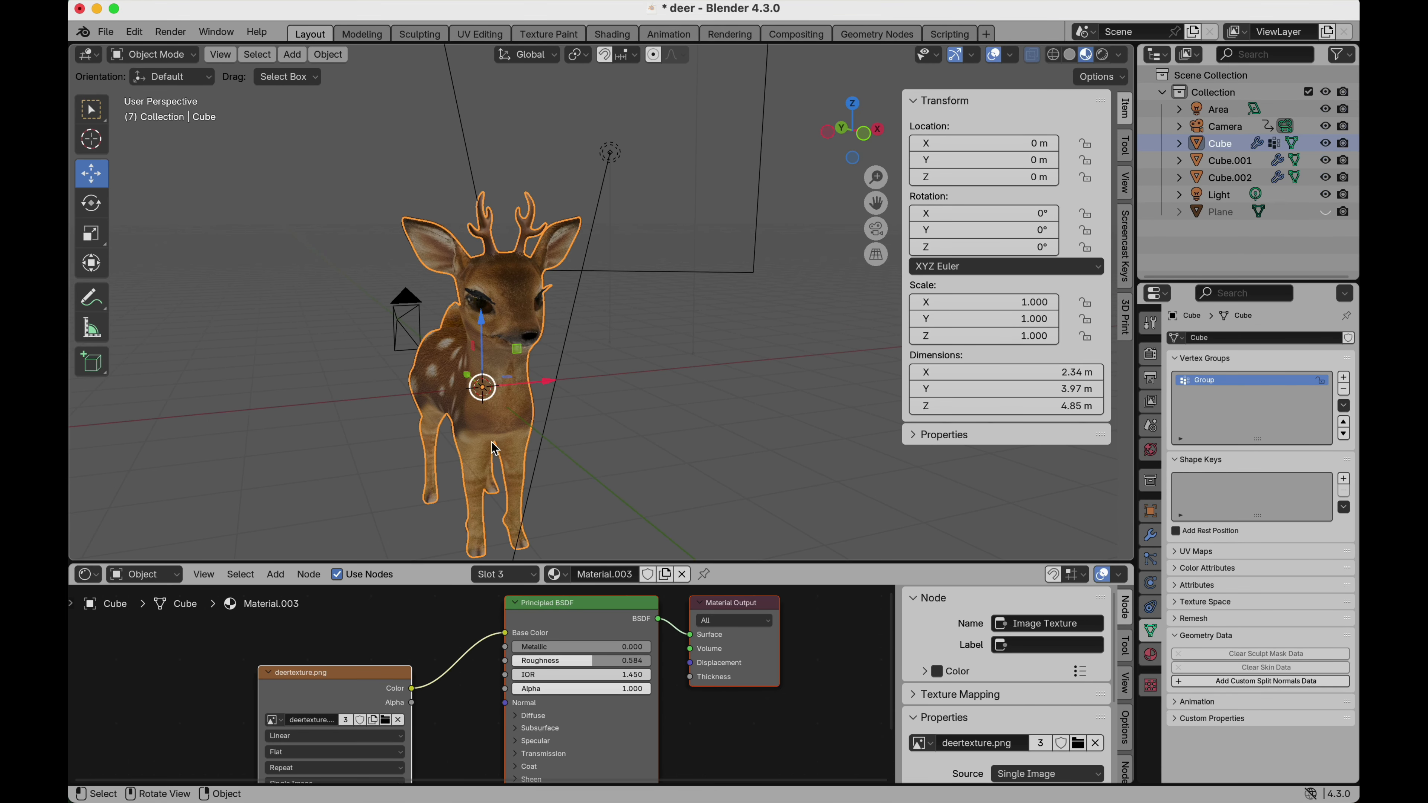
pyautogui.hscroll(8, 493, 439)
pyautogui.hscroll(-3, 492, 439)
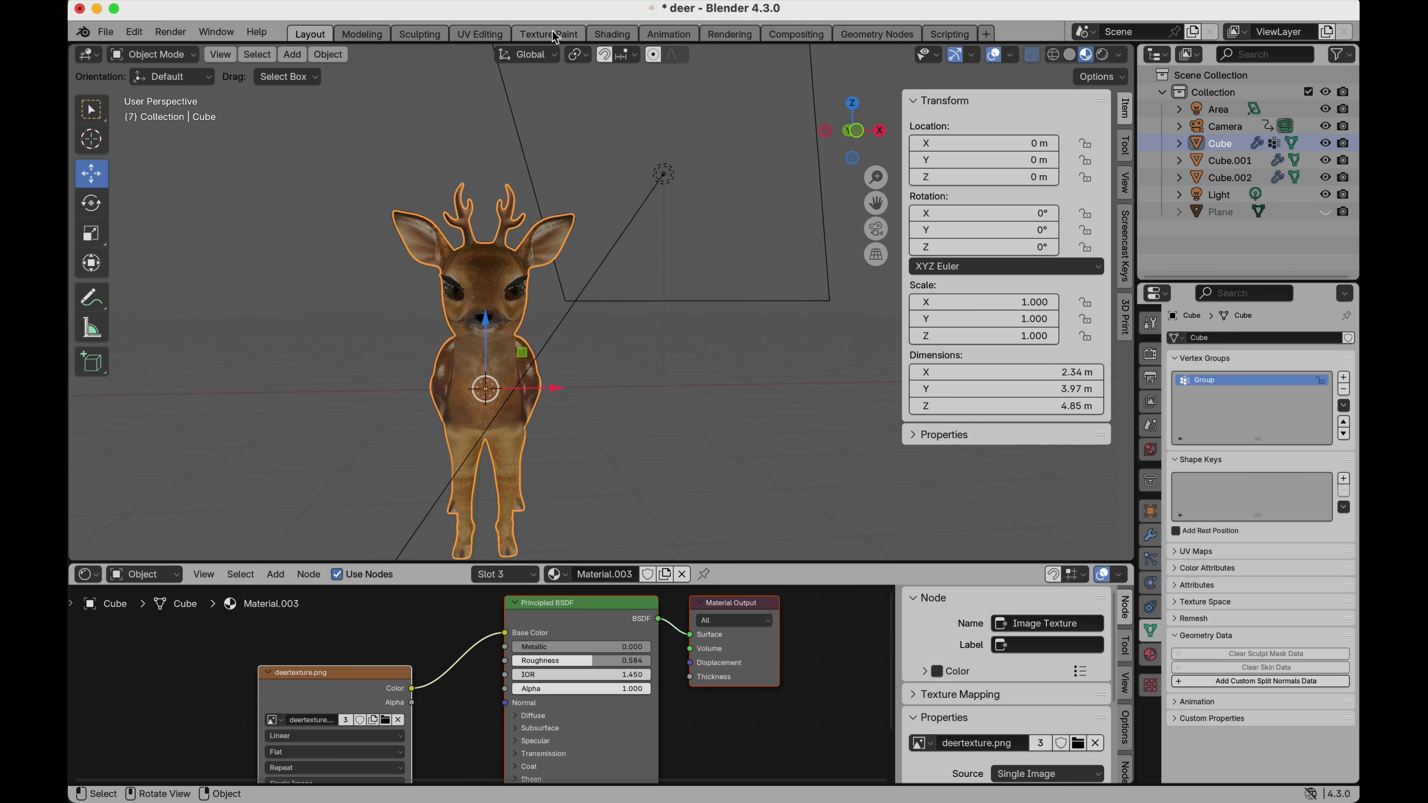
# Switch to the Texture Paint workspace and view the deertexture.png image beside the deer model.
pyautogui.click(549, 34)
pyautogui.scroll(-1, 387, 328)
pyautogui.moveTo(387, 329); pyautogui.dragTo(427, 402, button='middle')
pyautogui.moveTo(730, 417); pyautogui.dragTo(791, 419, button='middle')
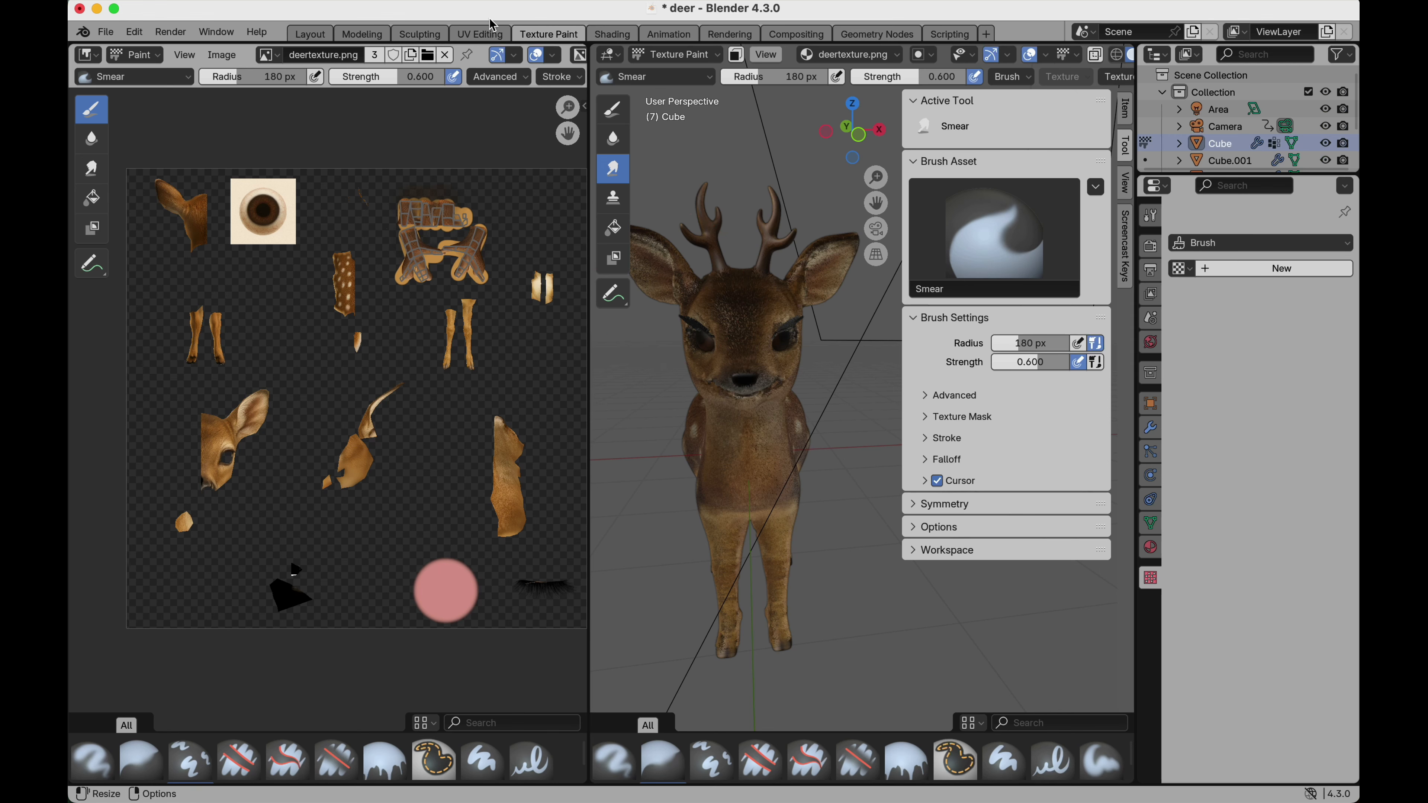
# Switch to the UV Editing workspace and select the whole deer mesh to inspect its UV layout over the texture.
pyautogui.click(488, 34)
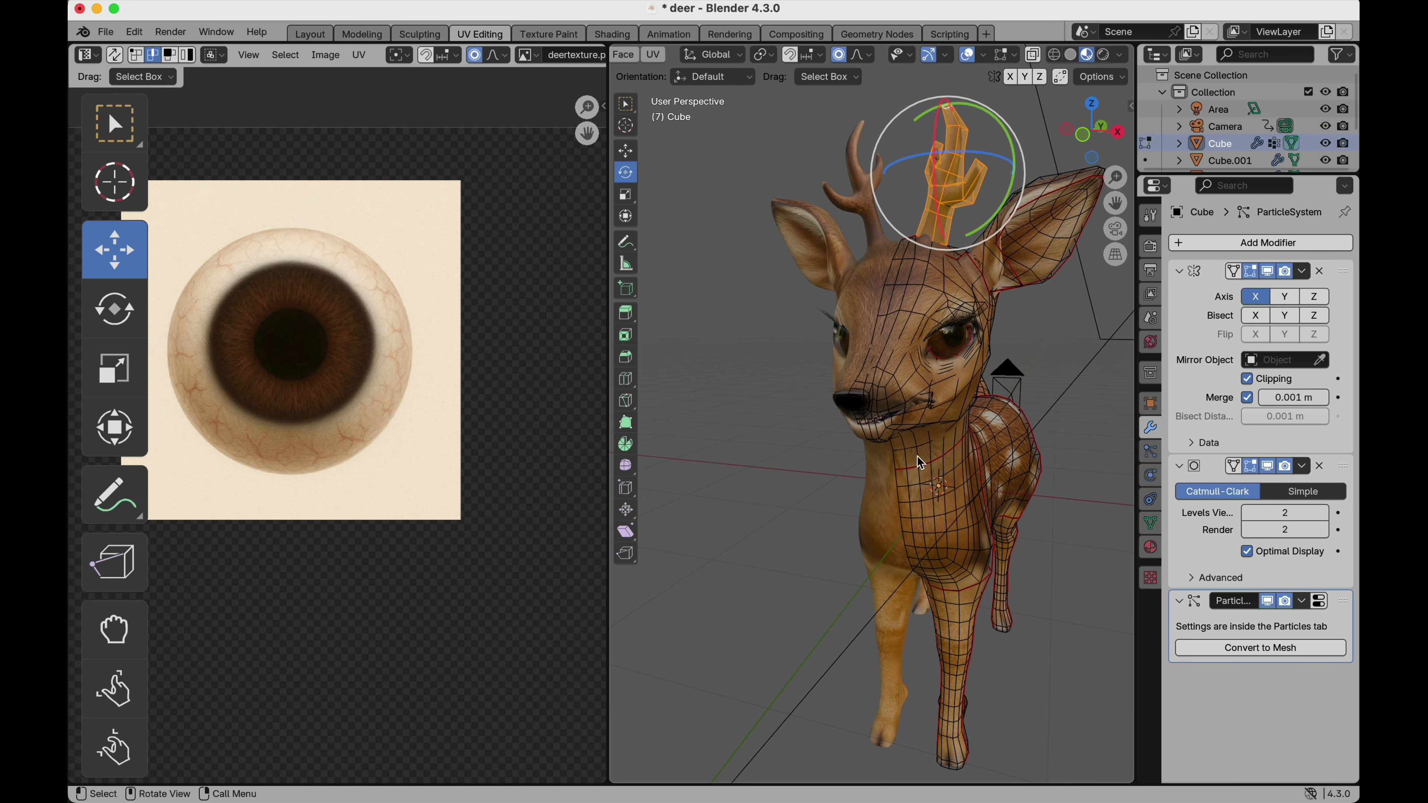
pyautogui.press('a')
pyautogui.scroll(-1, 319, 348)
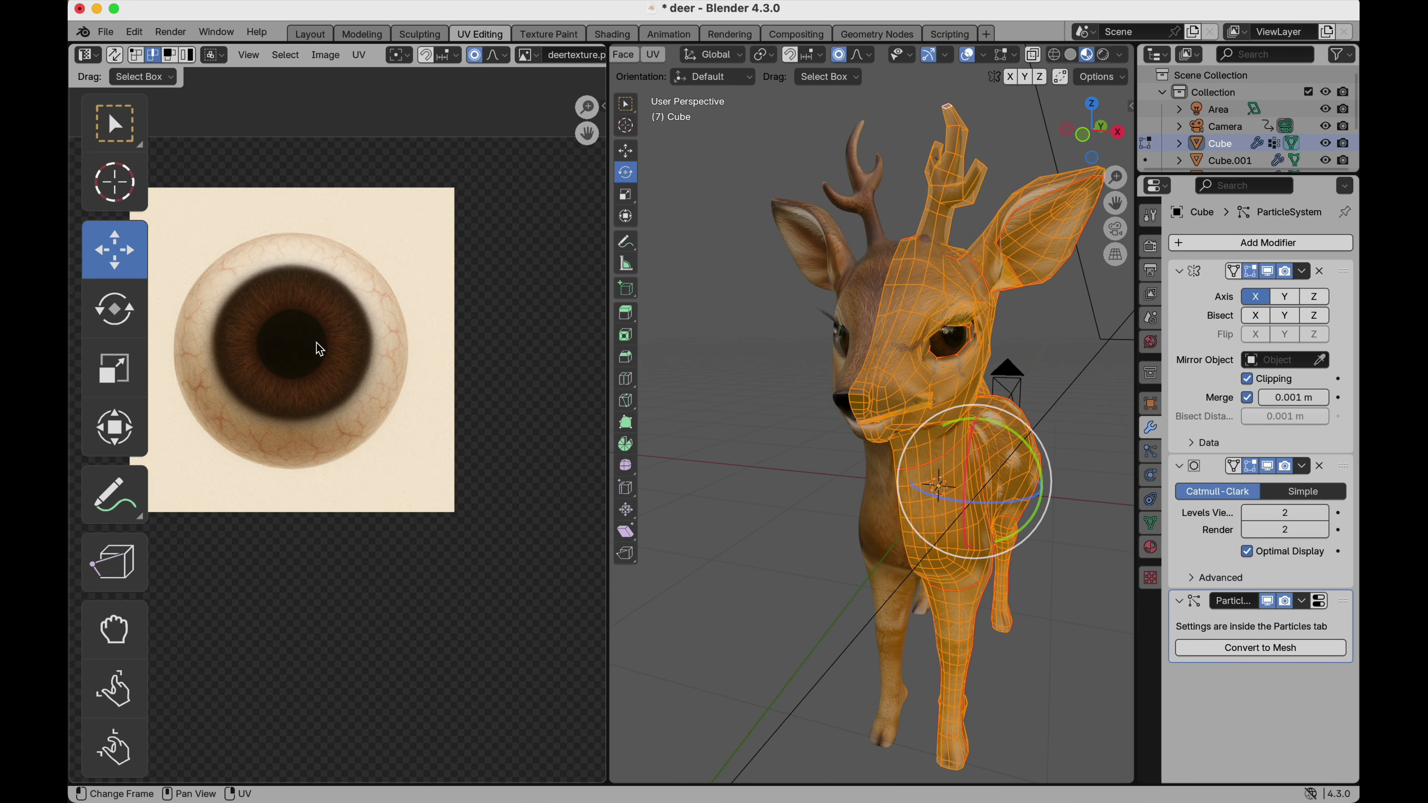
pyautogui.scroll(-2, 319, 349)
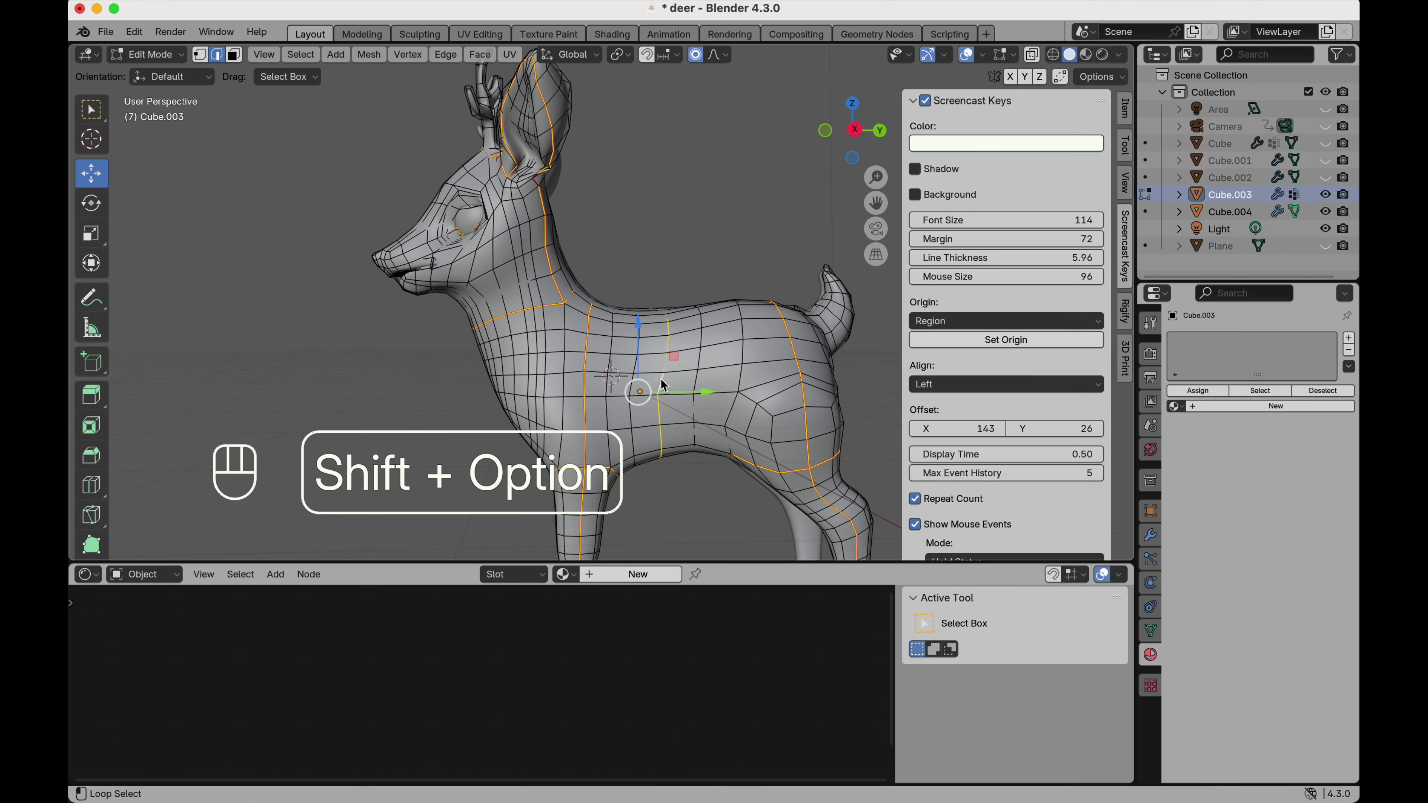
# Mark the selected edge loops around the deer's ear, neck, body and legs as seams.
pyautogui.scroll(-3, 662, 380)
pyautogui.hscroll(-5, 661, 380)
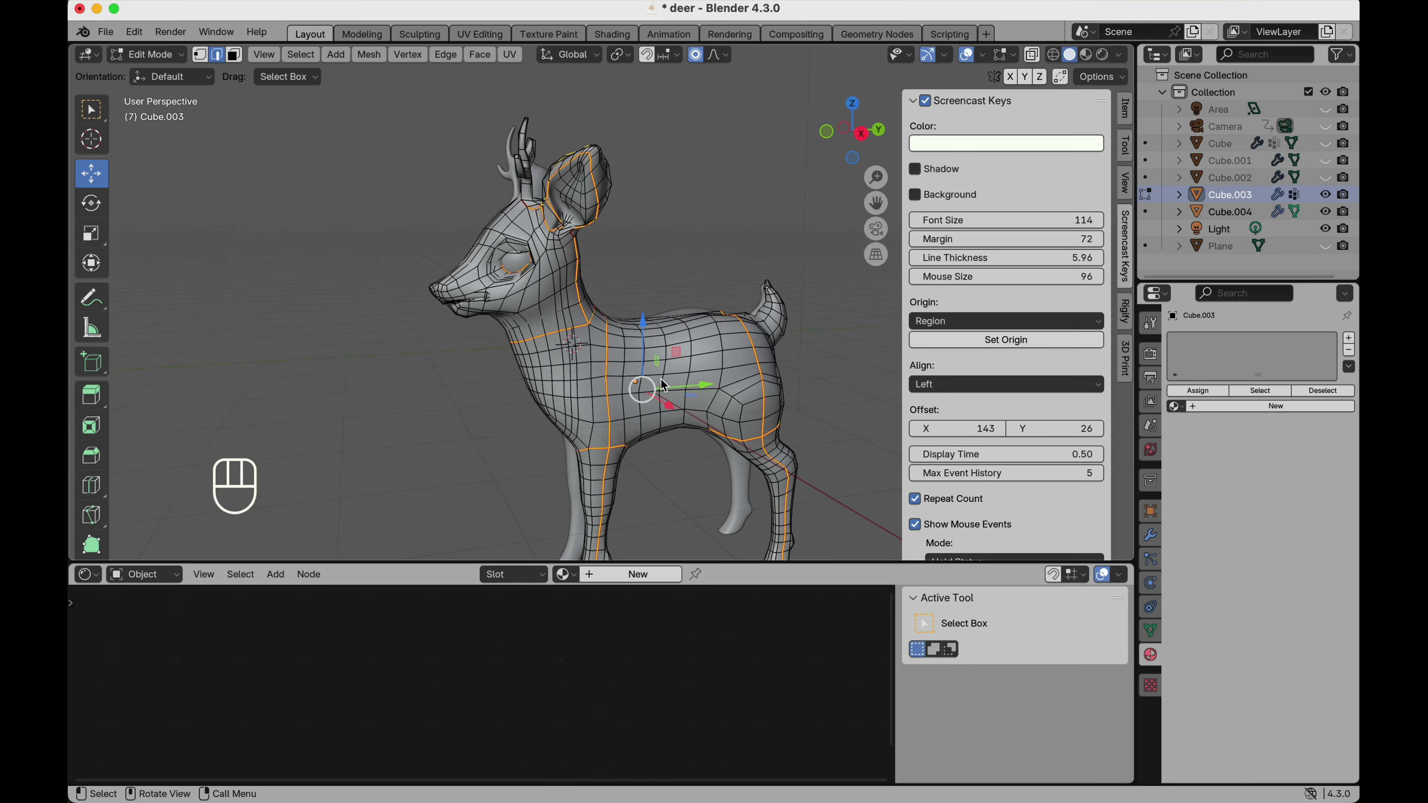
pyautogui.scroll(-2, 662, 381)
pyautogui.keyDown('shift'); pyautogui.scroll(-2, 602, 376); pyautogui.keyUp('shift')
pyautogui.hotkey('ctrl', 'e')
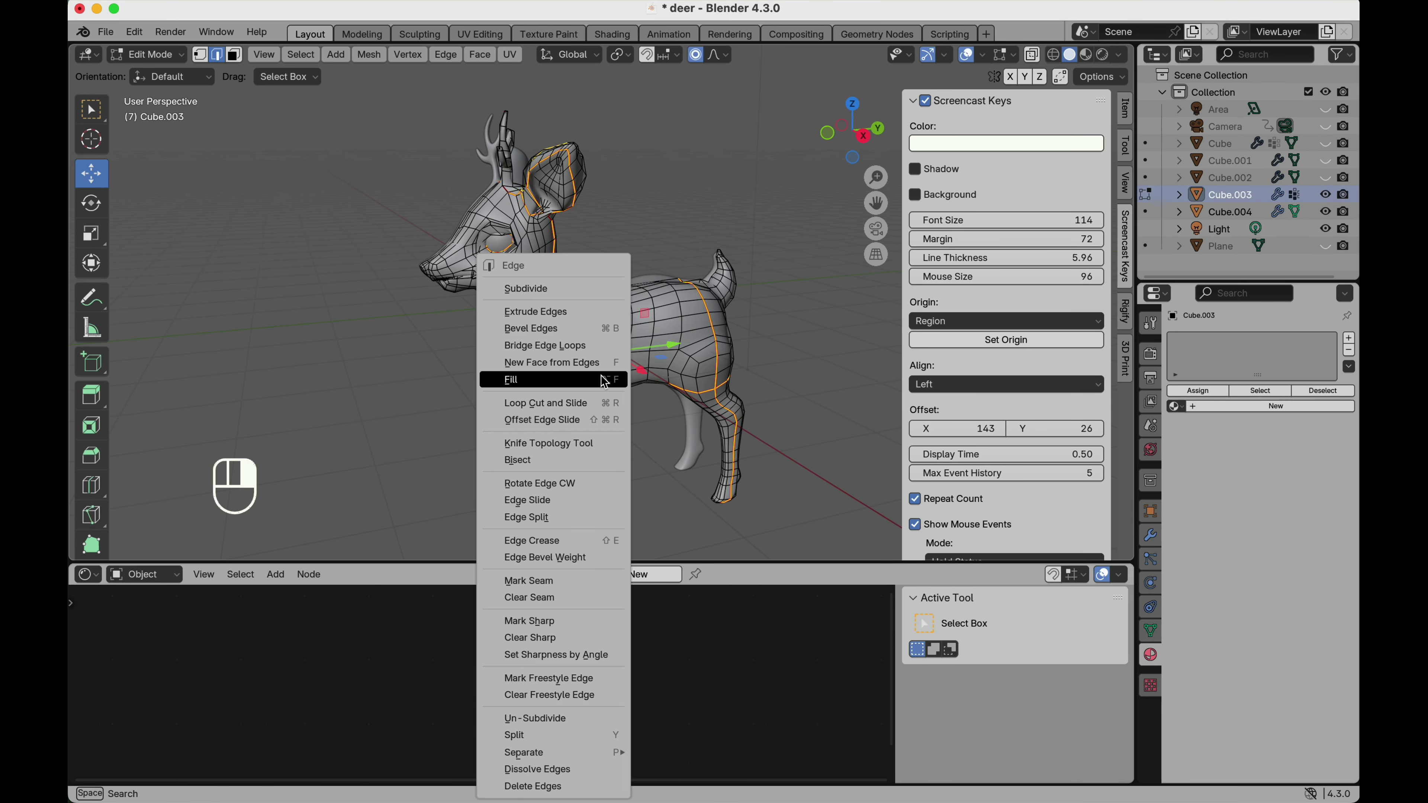
pyautogui.click(529, 581)
# Unwrap the whole deer mesh along its marked seams.
pyautogui.hscroll(-10, 604, 507)
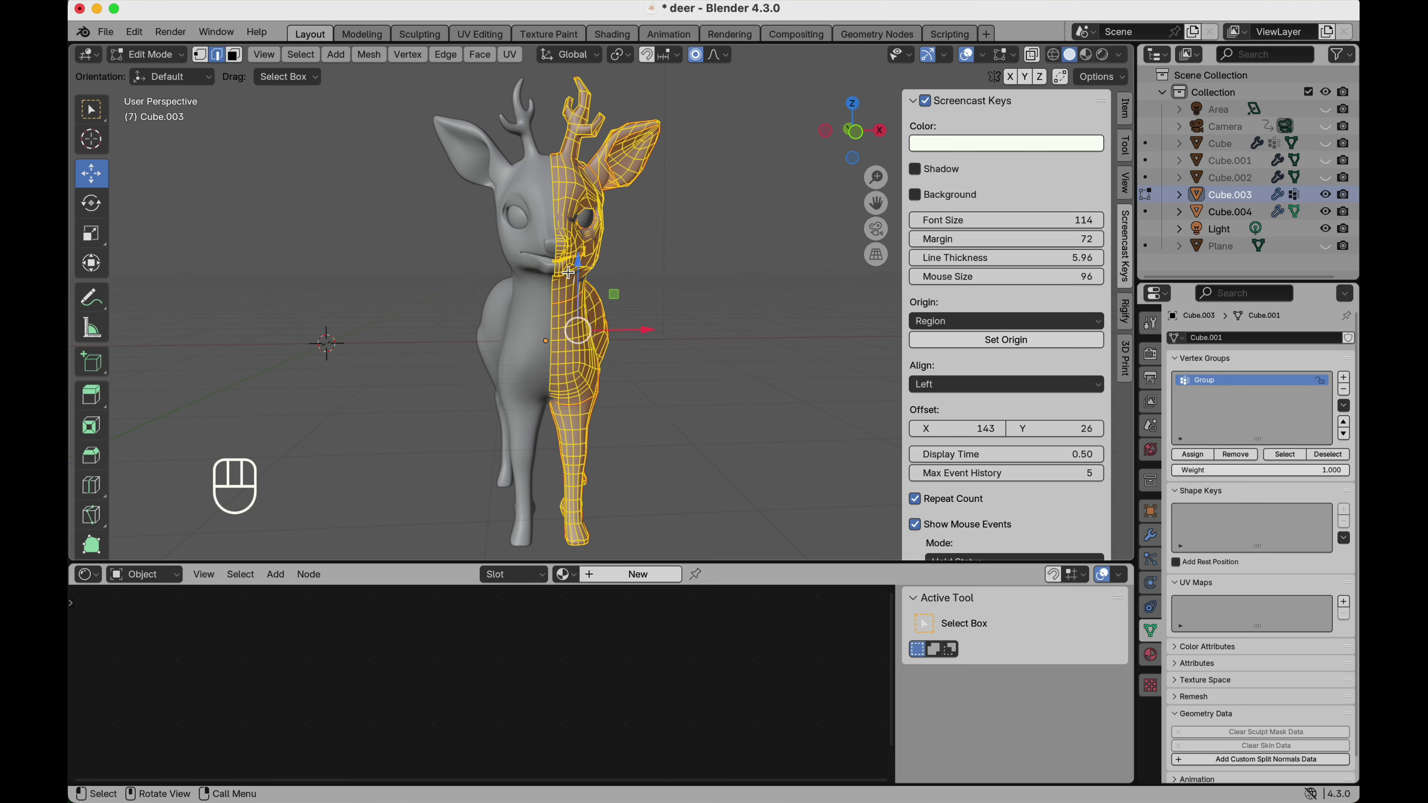
pyautogui.press('u')
pyautogui.click(652, 274)
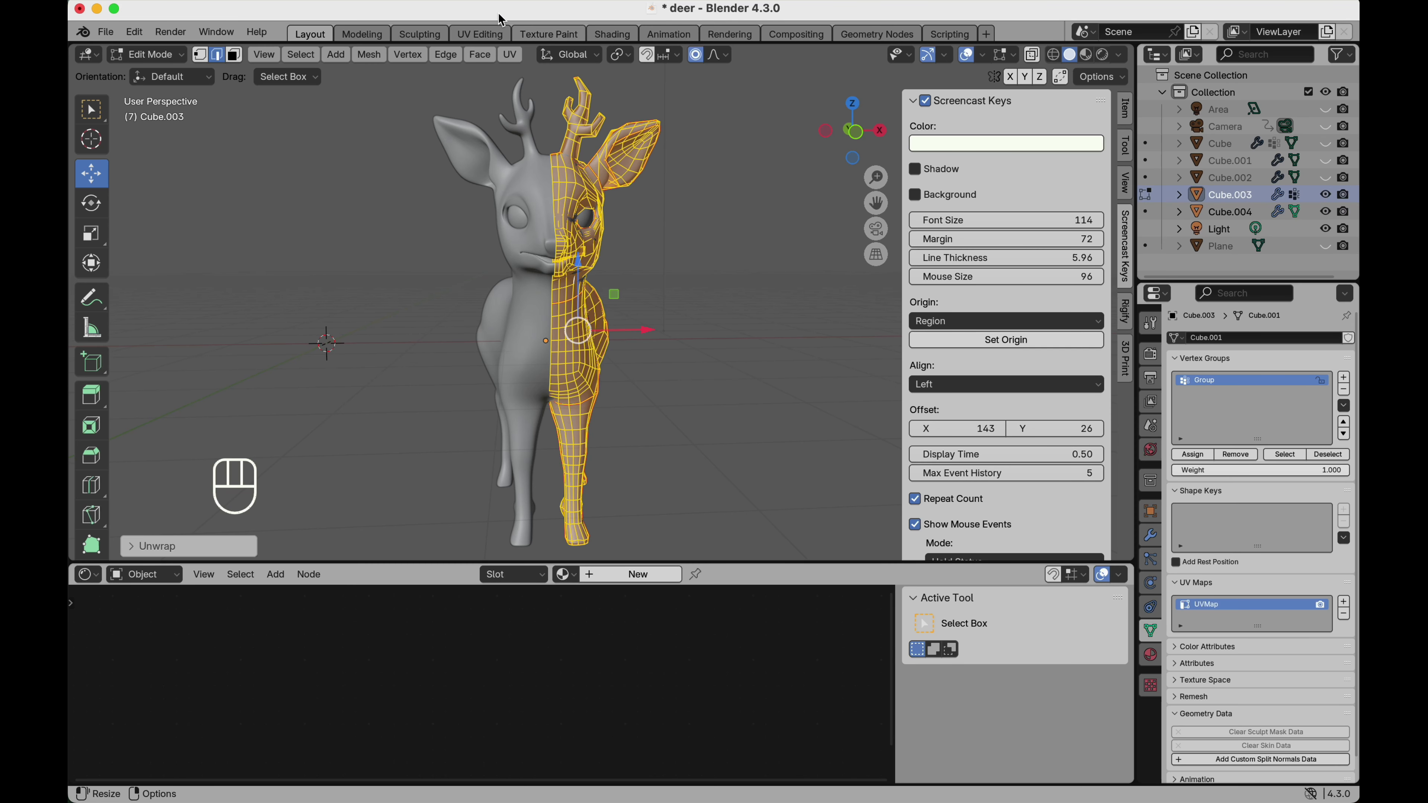
# Open the UV Editing workspace and examine the unwrapped islands of the deer mesh.
pyautogui.click(480, 34)
pyautogui.scroll(-4, 399, 296)
pyautogui.hscroll(5, 399, 296)
pyautogui.scroll(3, 399, 296)
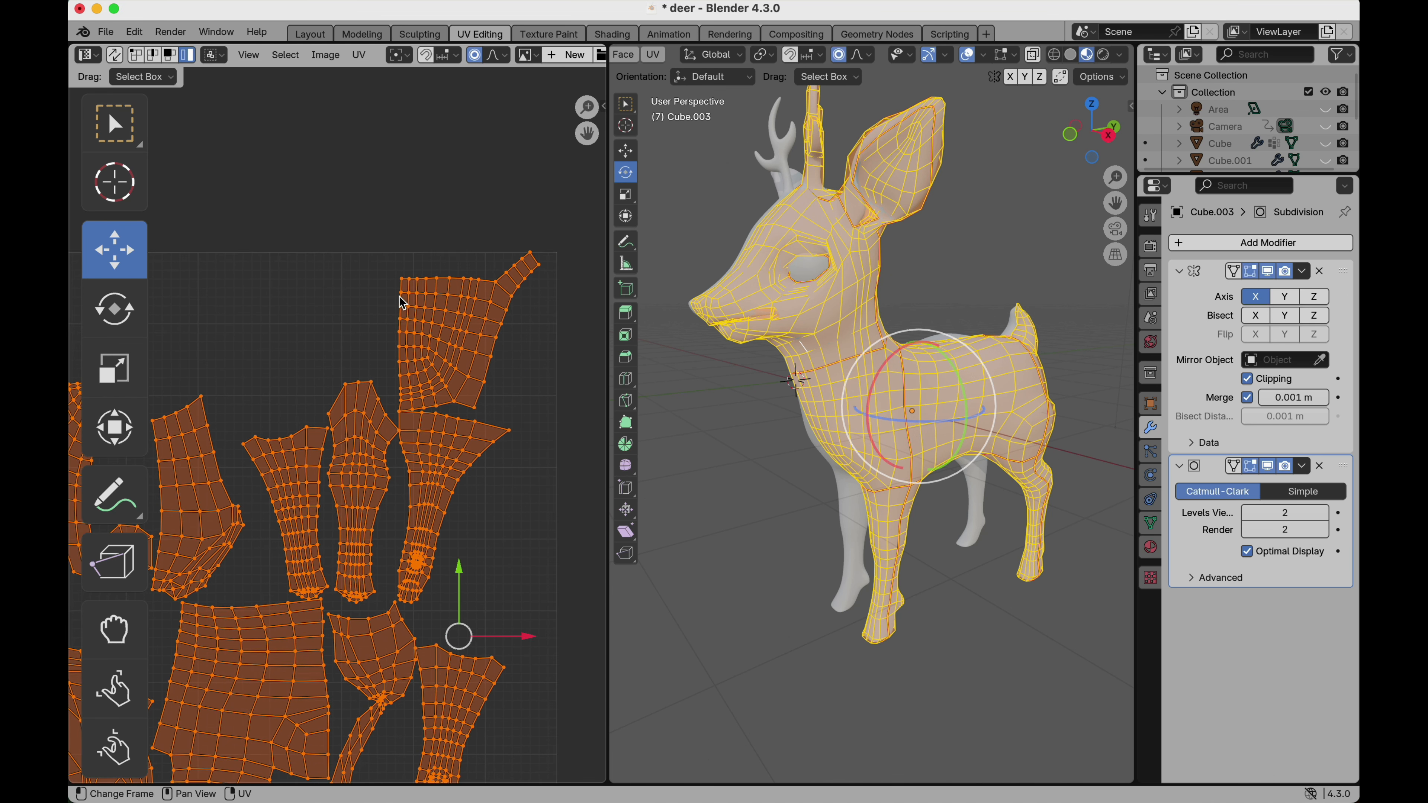
pyautogui.hscroll(-5, 399, 296)
pyautogui.scroll(-5, 399, 297)
pyautogui.scroll(-1, 399, 297)
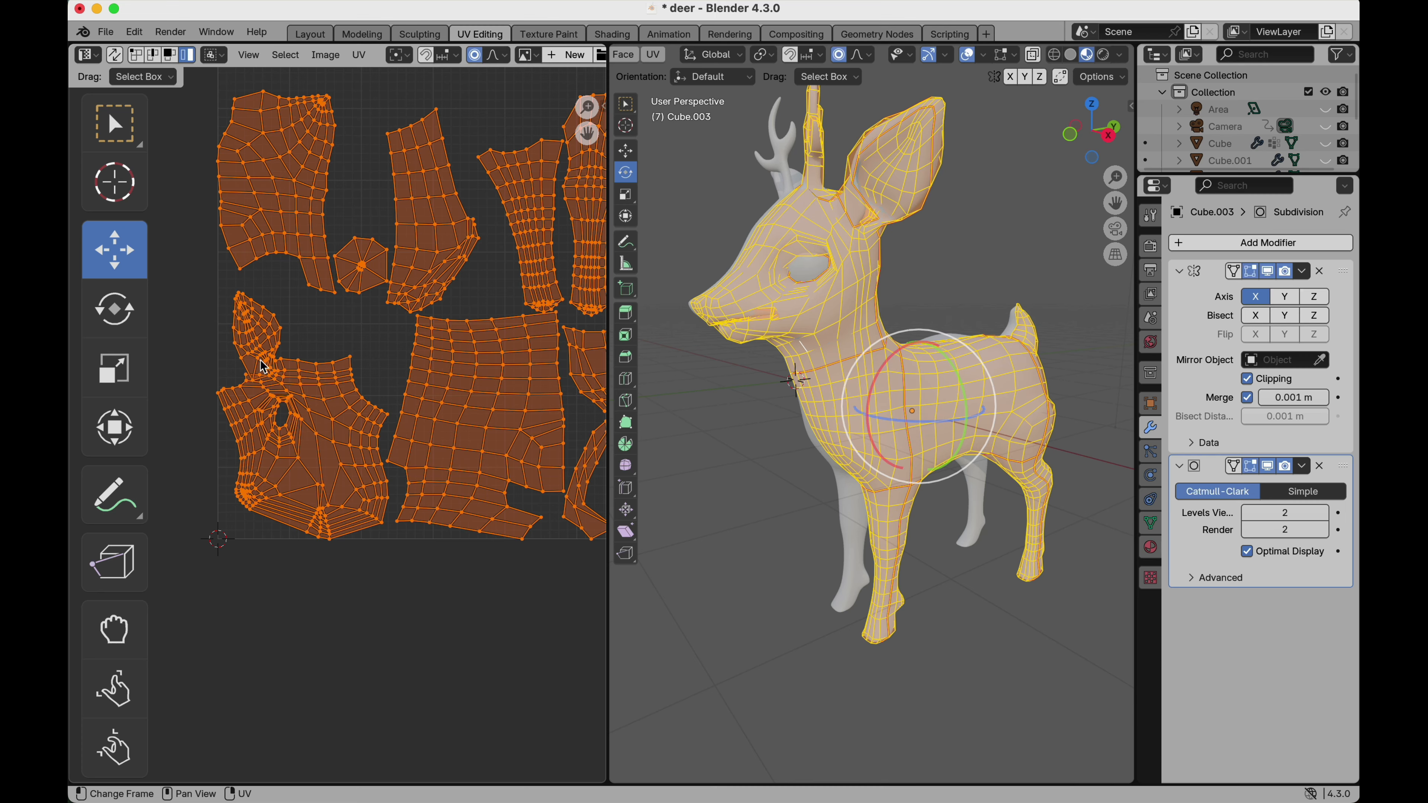
# Switch the UV editor to vertex selection and move the vertex at the ear's base on the head island slightly upward.
pyautogui.scroll(5, 265, 366)
pyautogui.scroll(-1, 263, 364)
pyautogui.scroll(2, 264, 364)
pyautogui.click(141, 57)
pyautogui.click(245, 419)
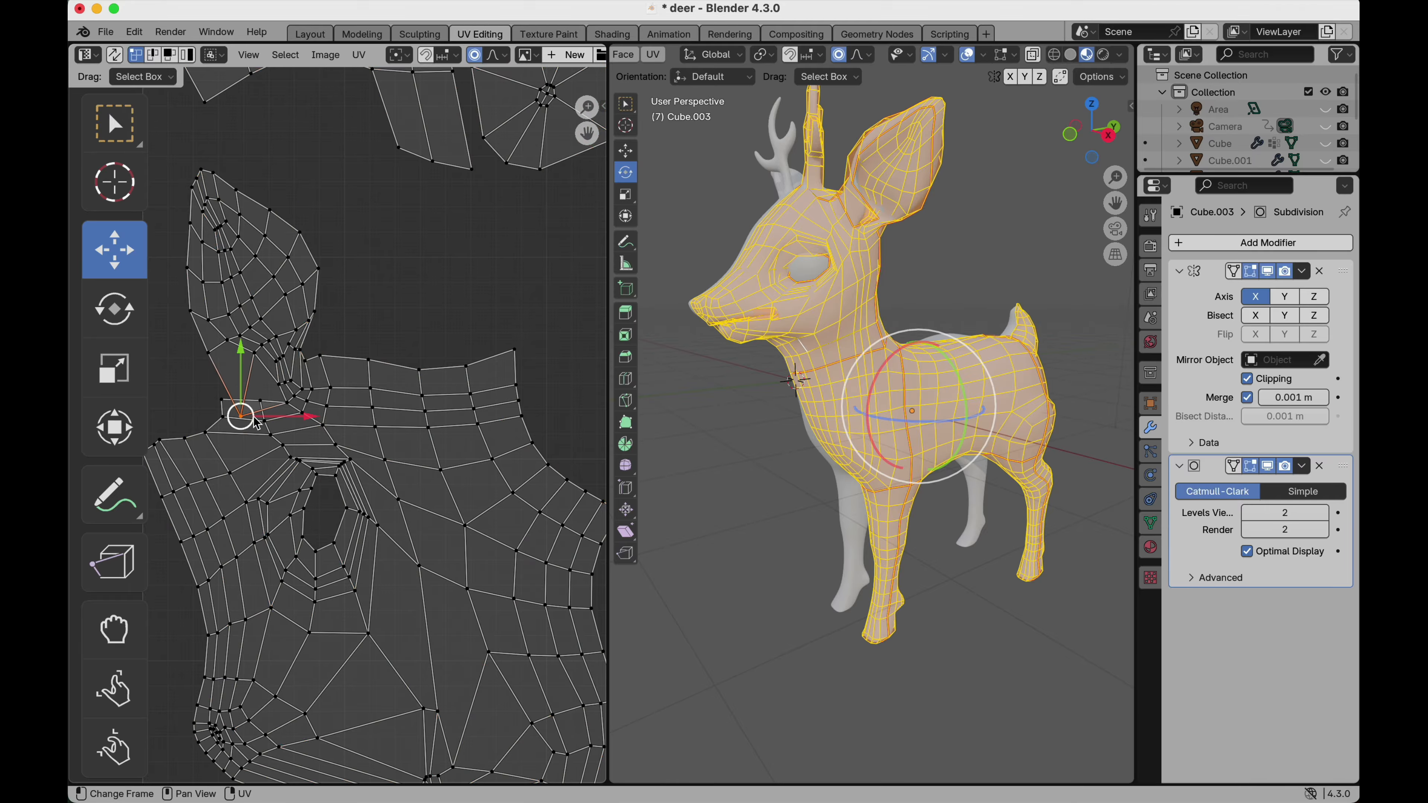
pyautogui.moveTo(256, 423); pyautogui.dragTo(251, 387)
pyautogui.scroll(-2, 343, 338)
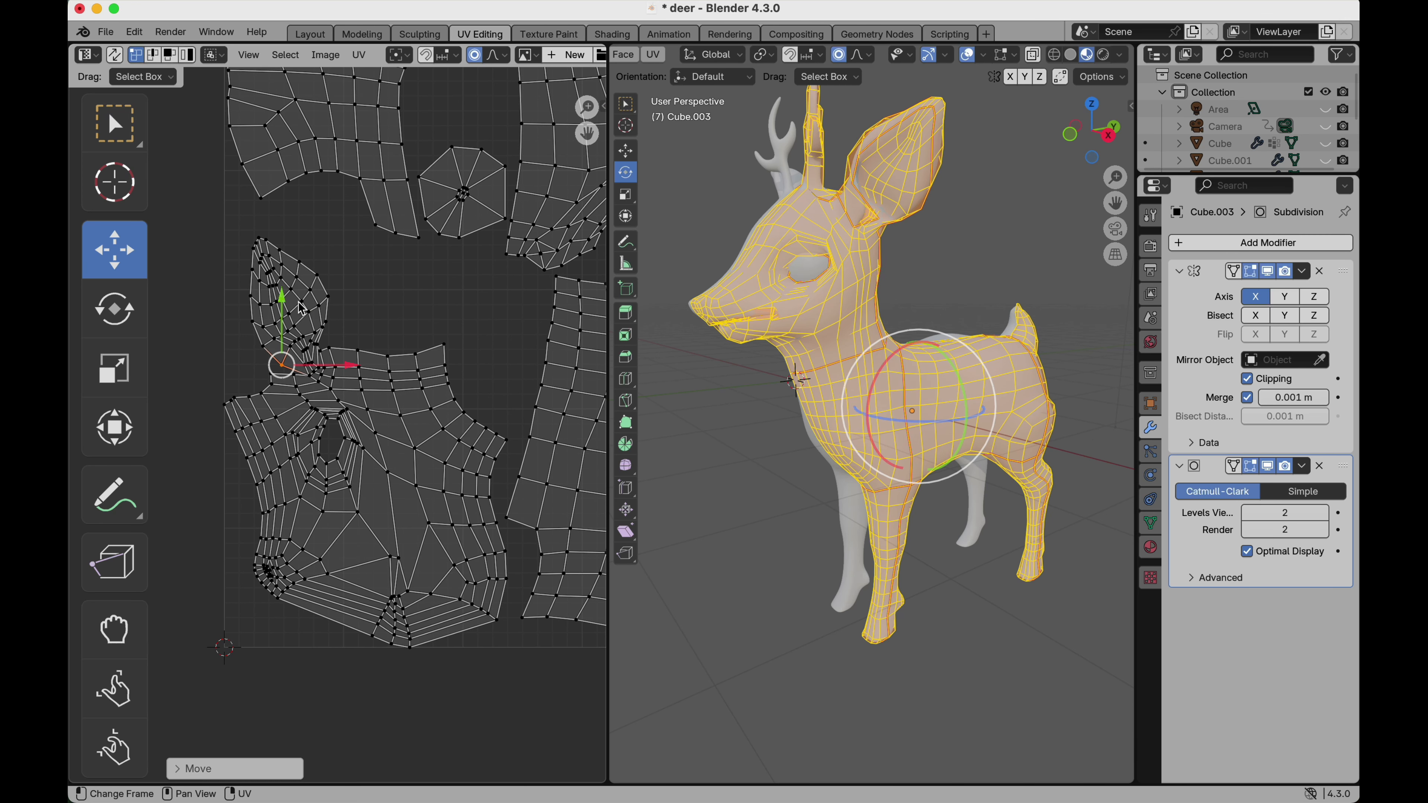
# Select the linked head and ear UV island and reproject it with Project from View in the front view.
pyautogui.scroll(1, 270, 354)
pyautogui.keyDown('alt'); pyautogui.click(243, 395); pyautogui.keyUp('alt')
pyautogui.press('l')
pyautogui.click(359, 54)
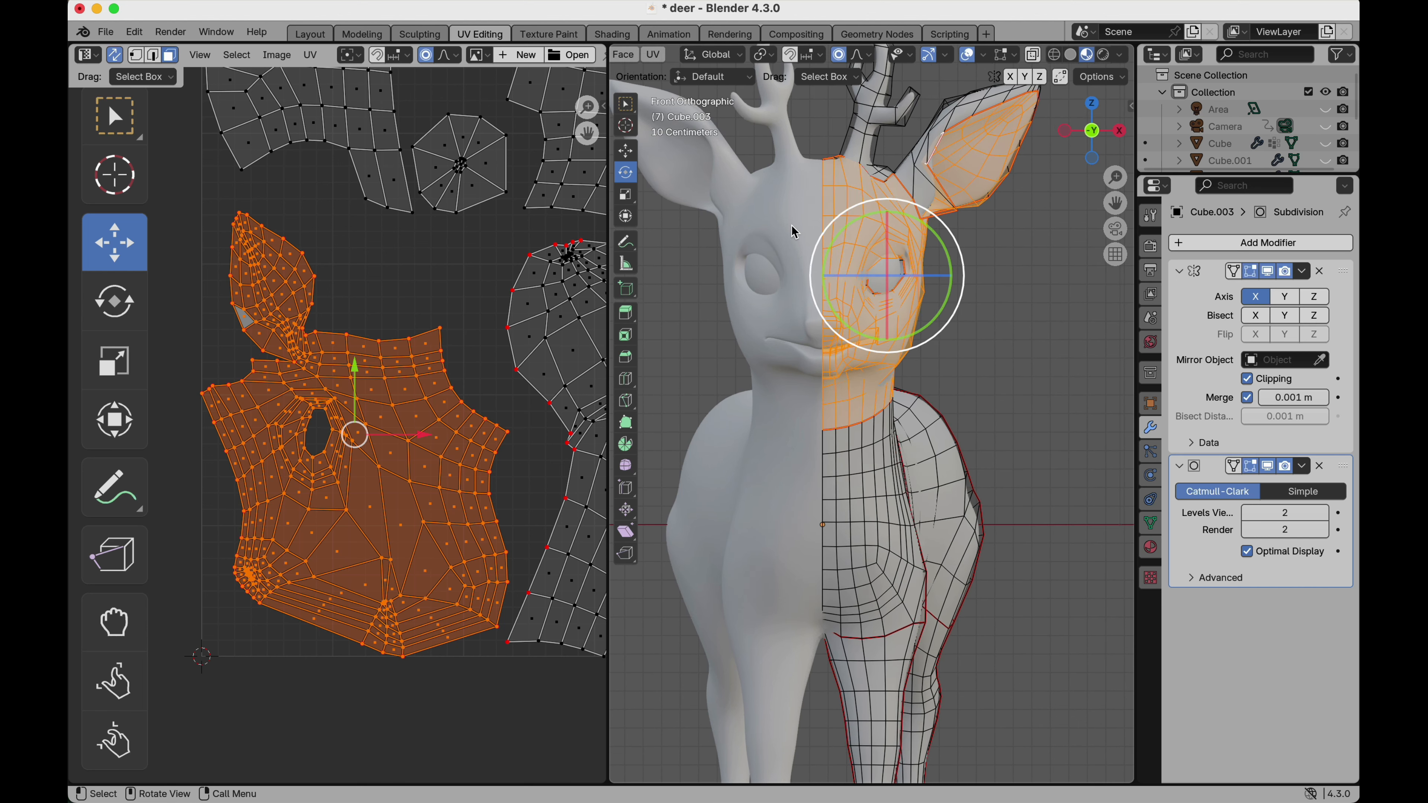
pyautogui.press('u')
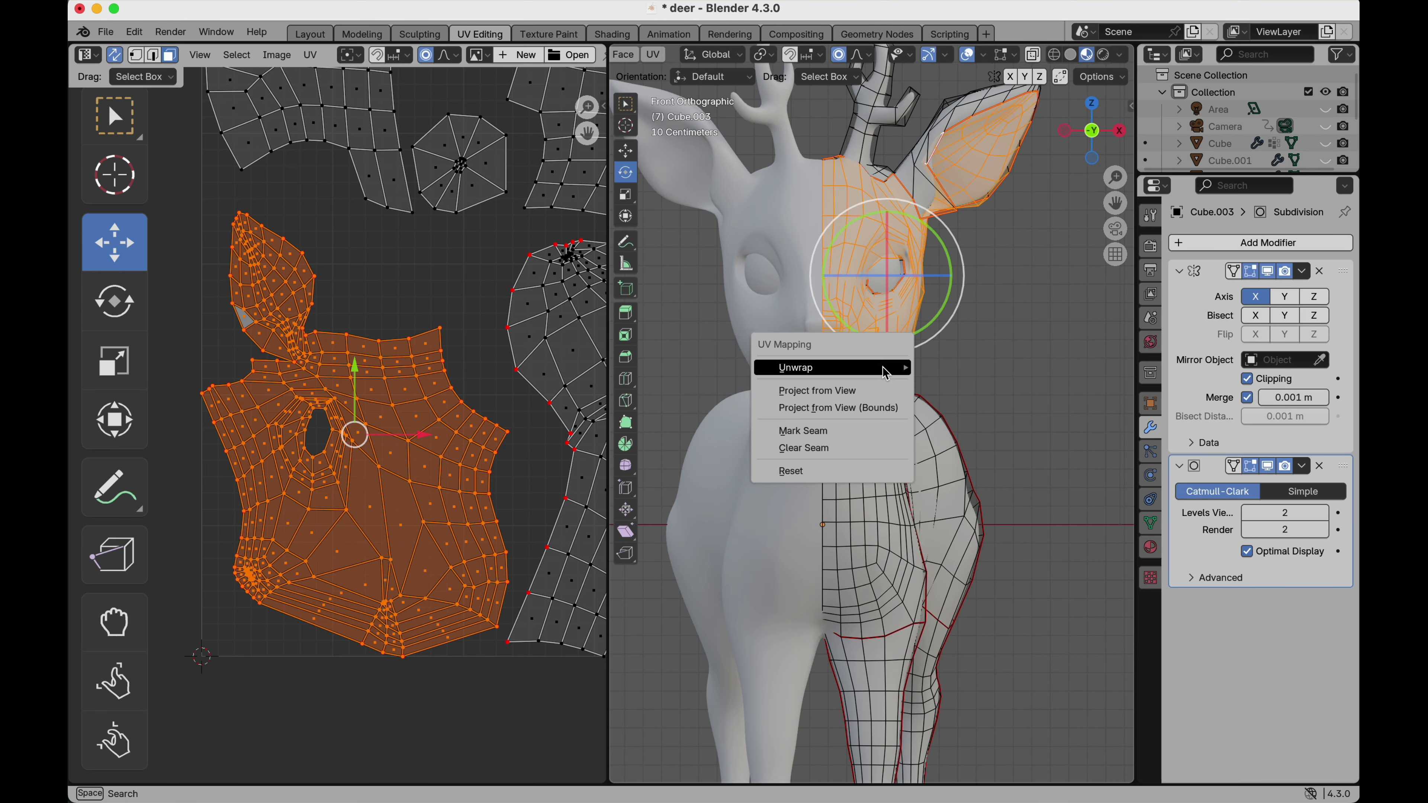
pyautogui.moveTo(887, 372)
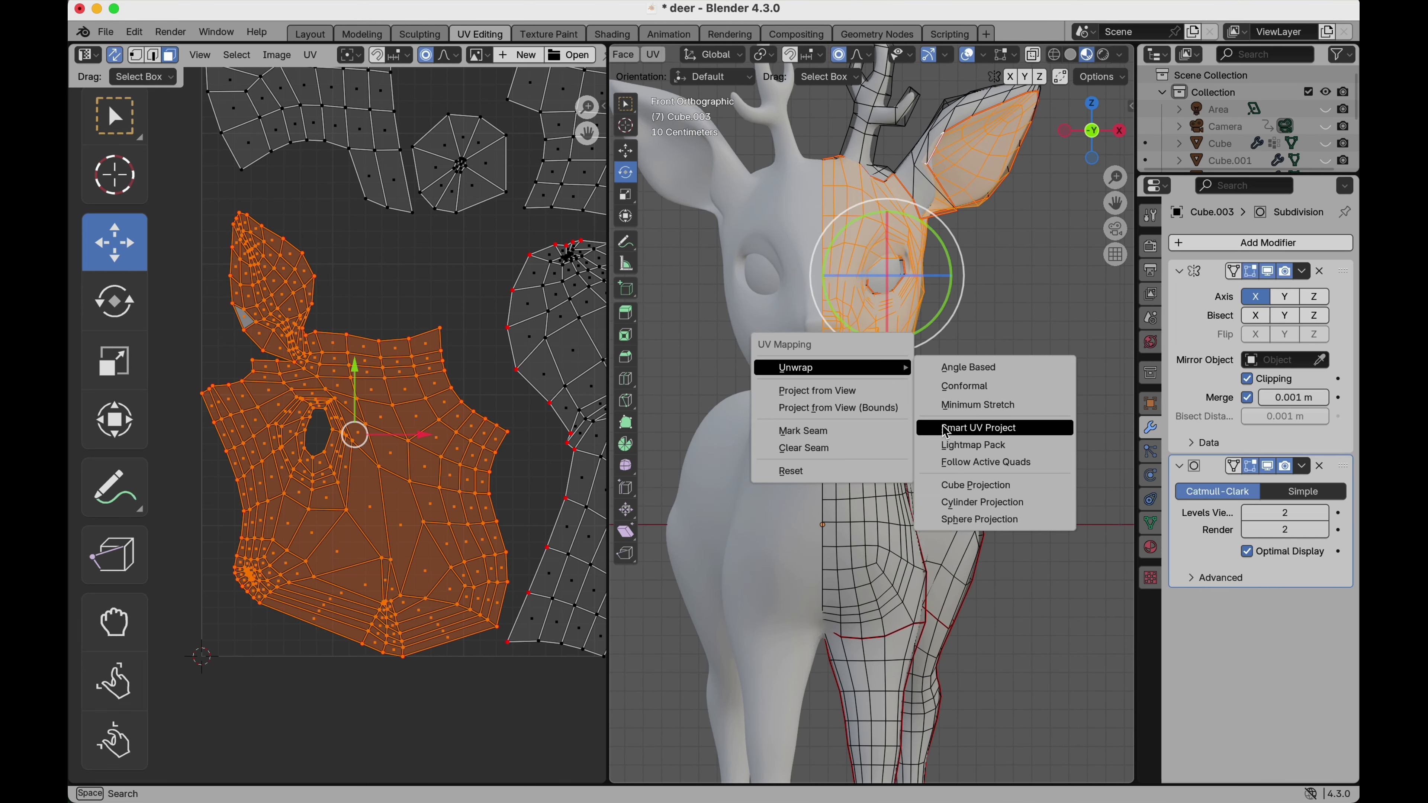
pyautogui.click(888, 389)
# Move the projected head island clear above the other UV islands and rescale it.
pyautogui.scroll(-2, 888, 388)
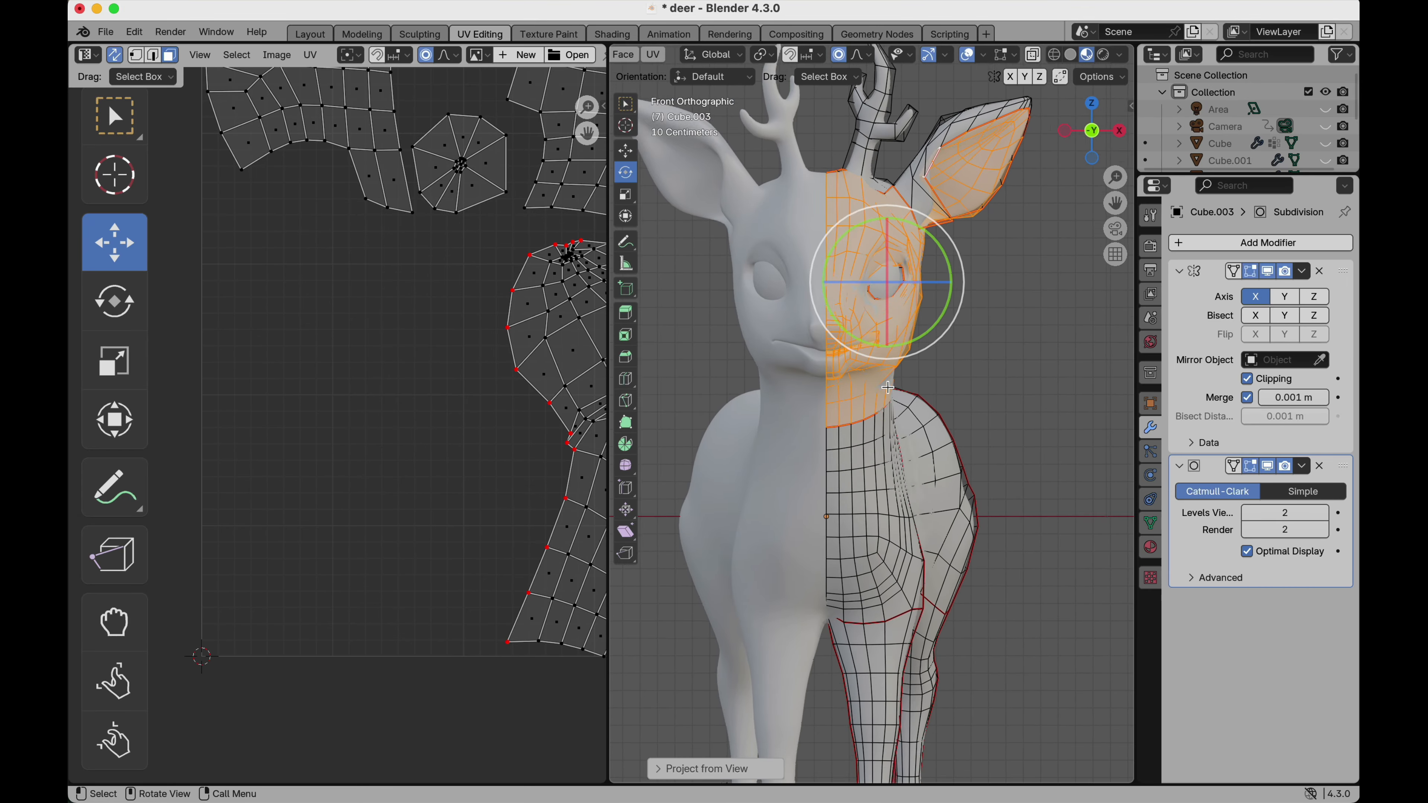
pyautogui.scroll(-2, 293, 527)
pyautogui.scroll(-2, 294, 527)
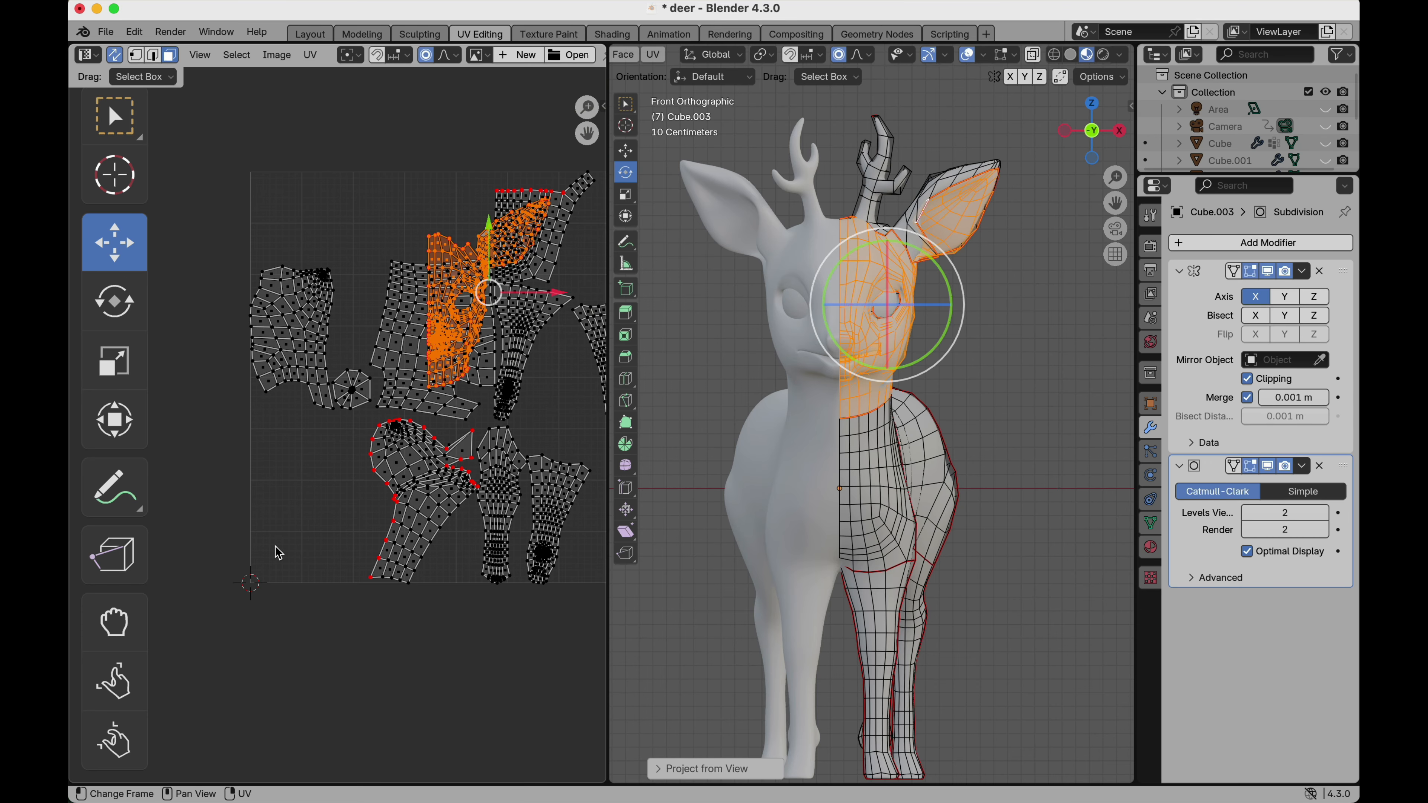
pyautogui.press('g')
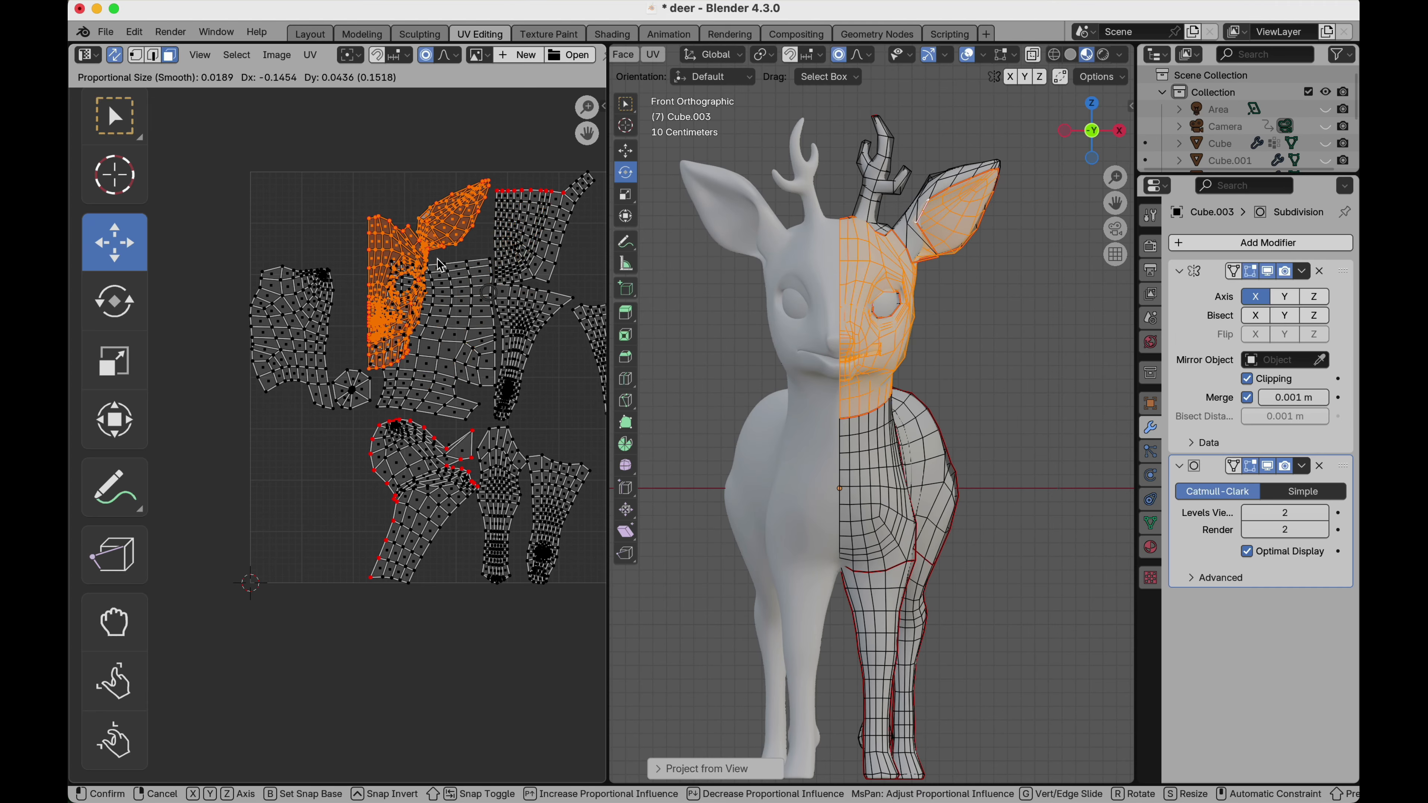
pyautogui.click(362, 158)
pyautogui.press('s')
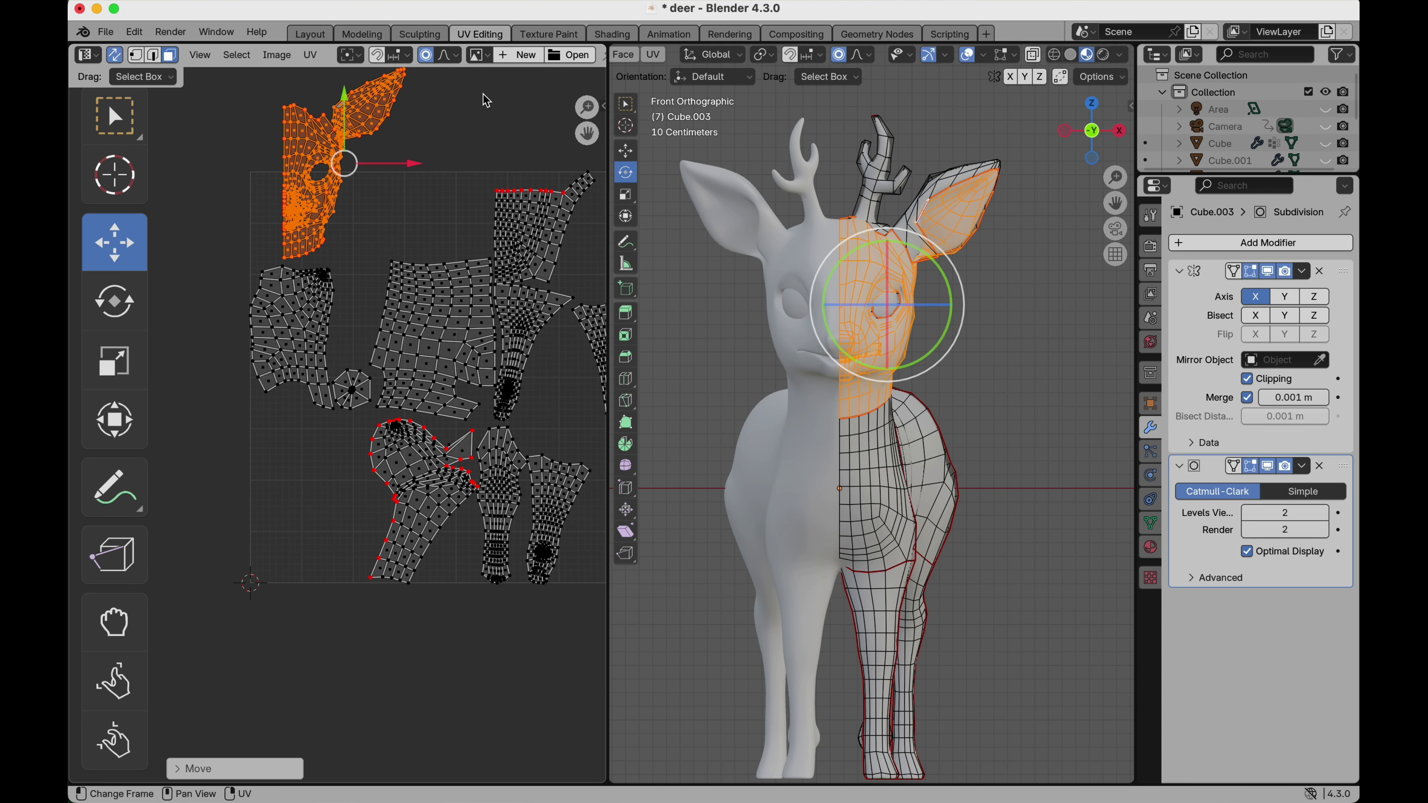
pyautogui.click(425, 140)
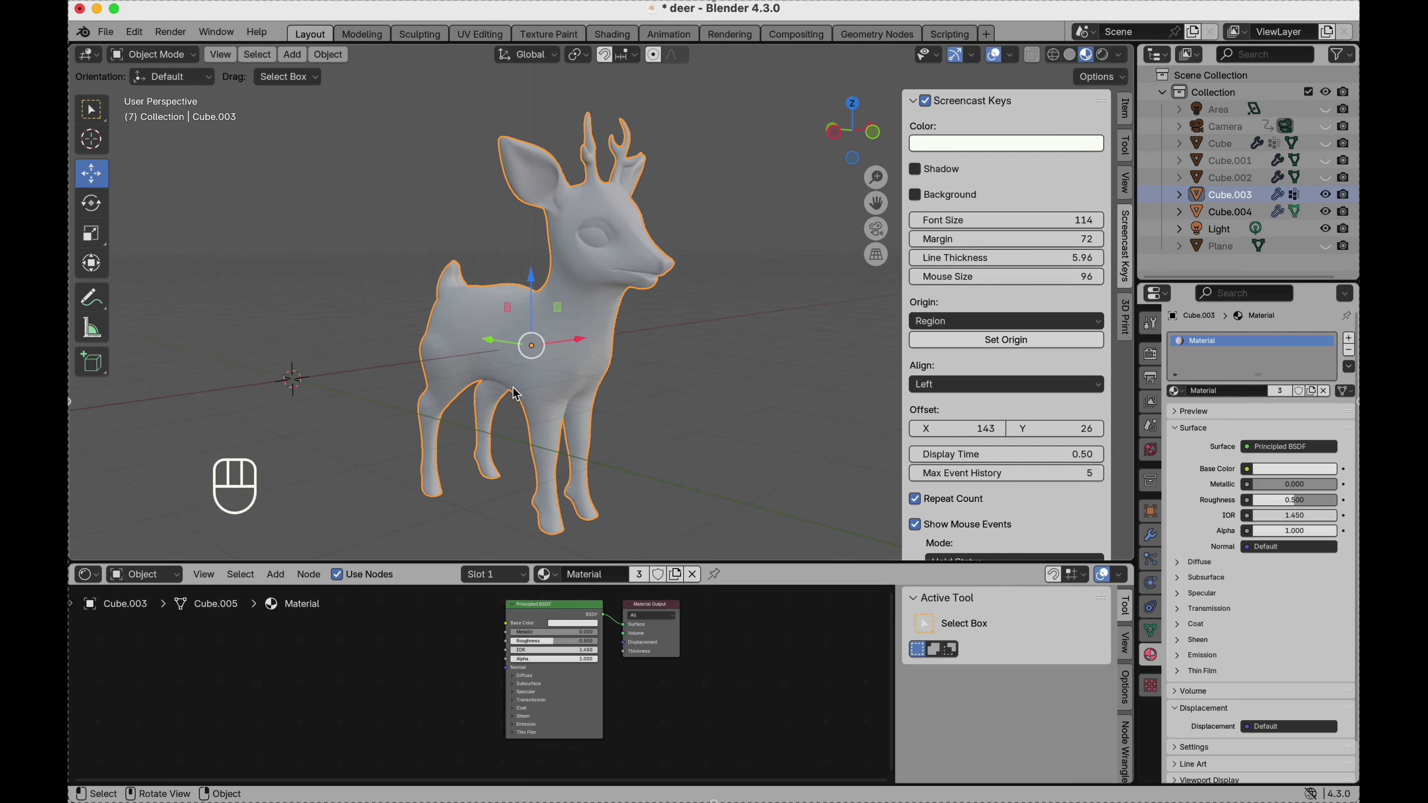
pyautogui.moveTo(562, 389); pyautogui.dragTo(513, 387, button='middle')
pyautogui.hscroll(-10, 513, 387)
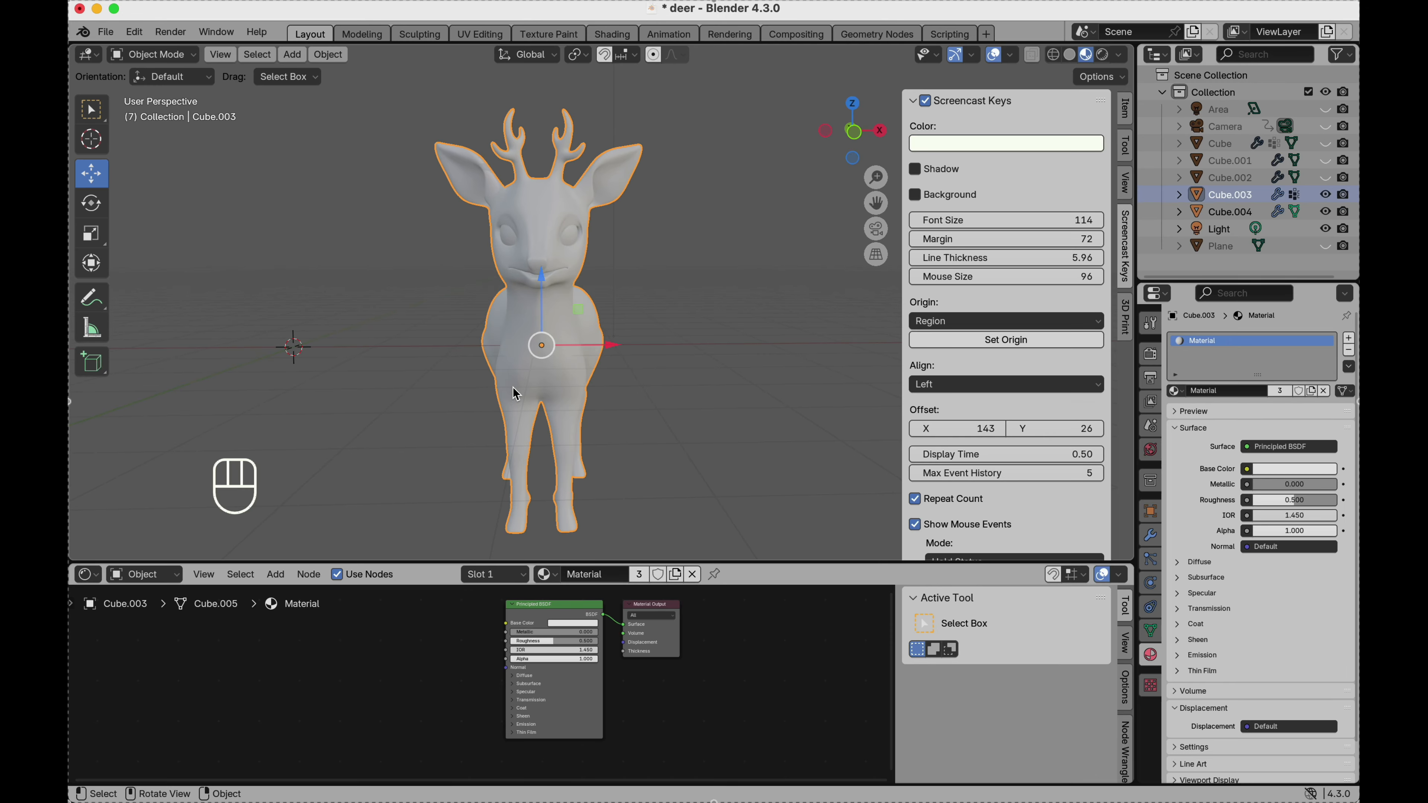
pyautogui.press('shift')
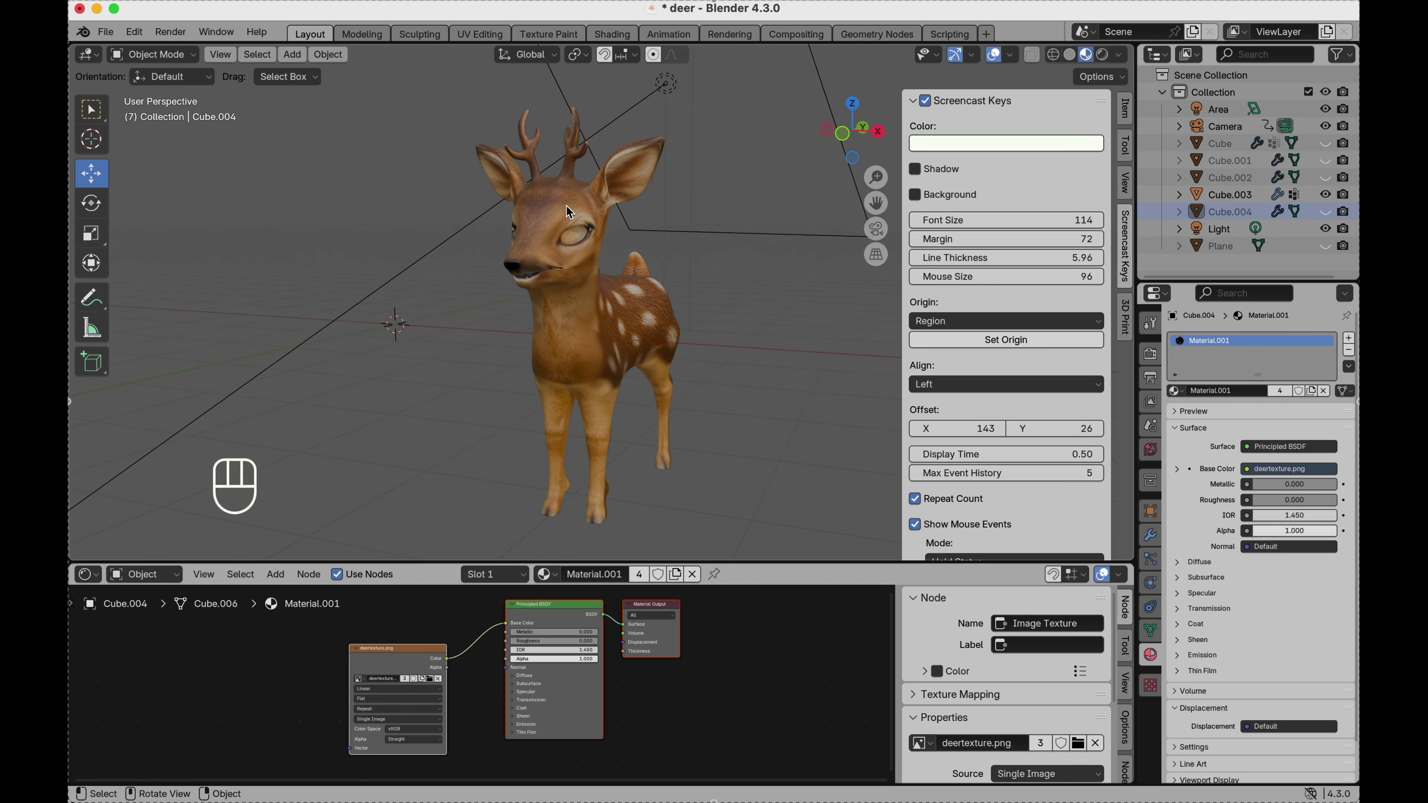
# Select the textured deer body Cube.003 and open its particle system properties.
pyautogui.hscroll(-10, 566, 205)
pyautogui.scroll(5, 566, 205)
pyautogui.click(538, 238)
pyautogui.scroll(1, 540, 244)
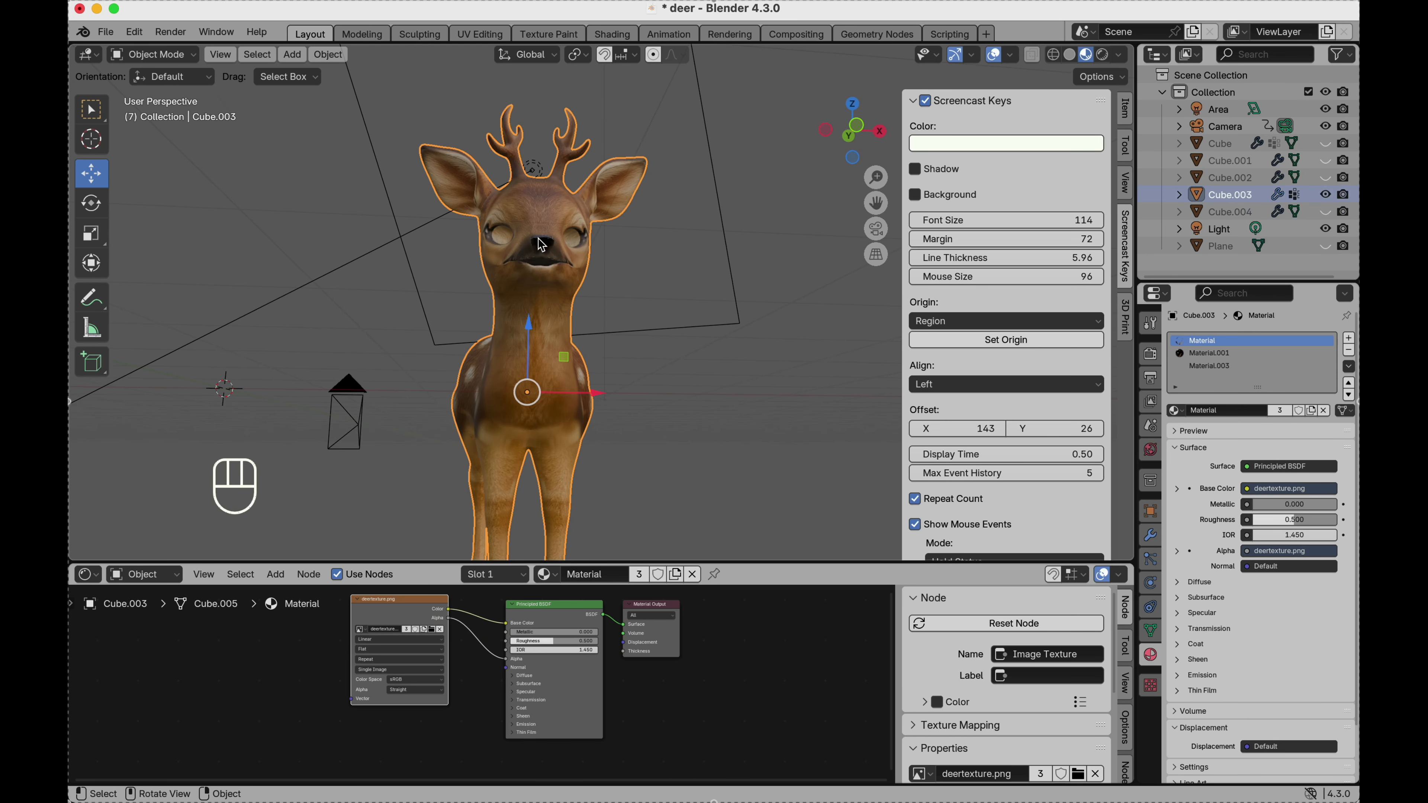
pyautogui.click(1151, 561)
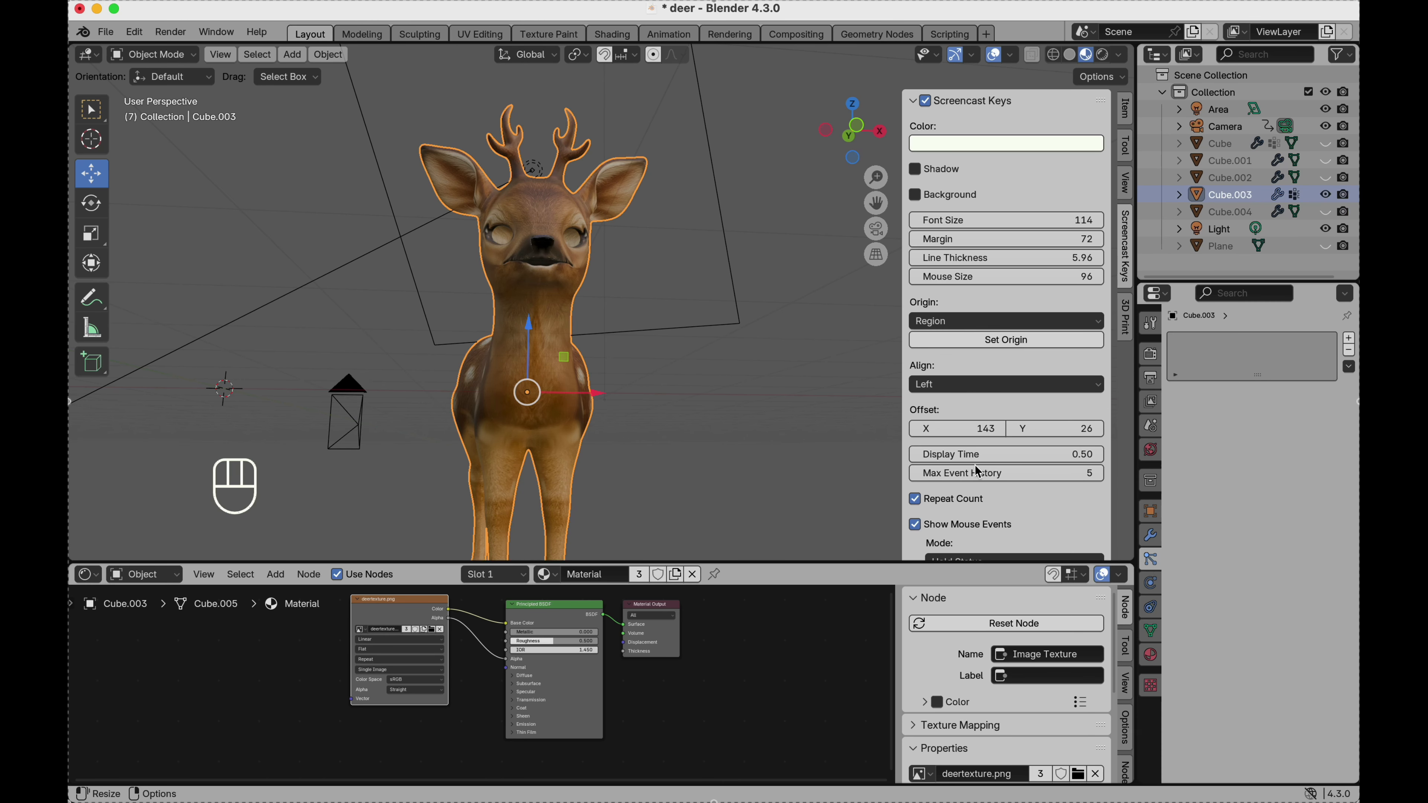
pyautogui.scroll(5, 534, 354)
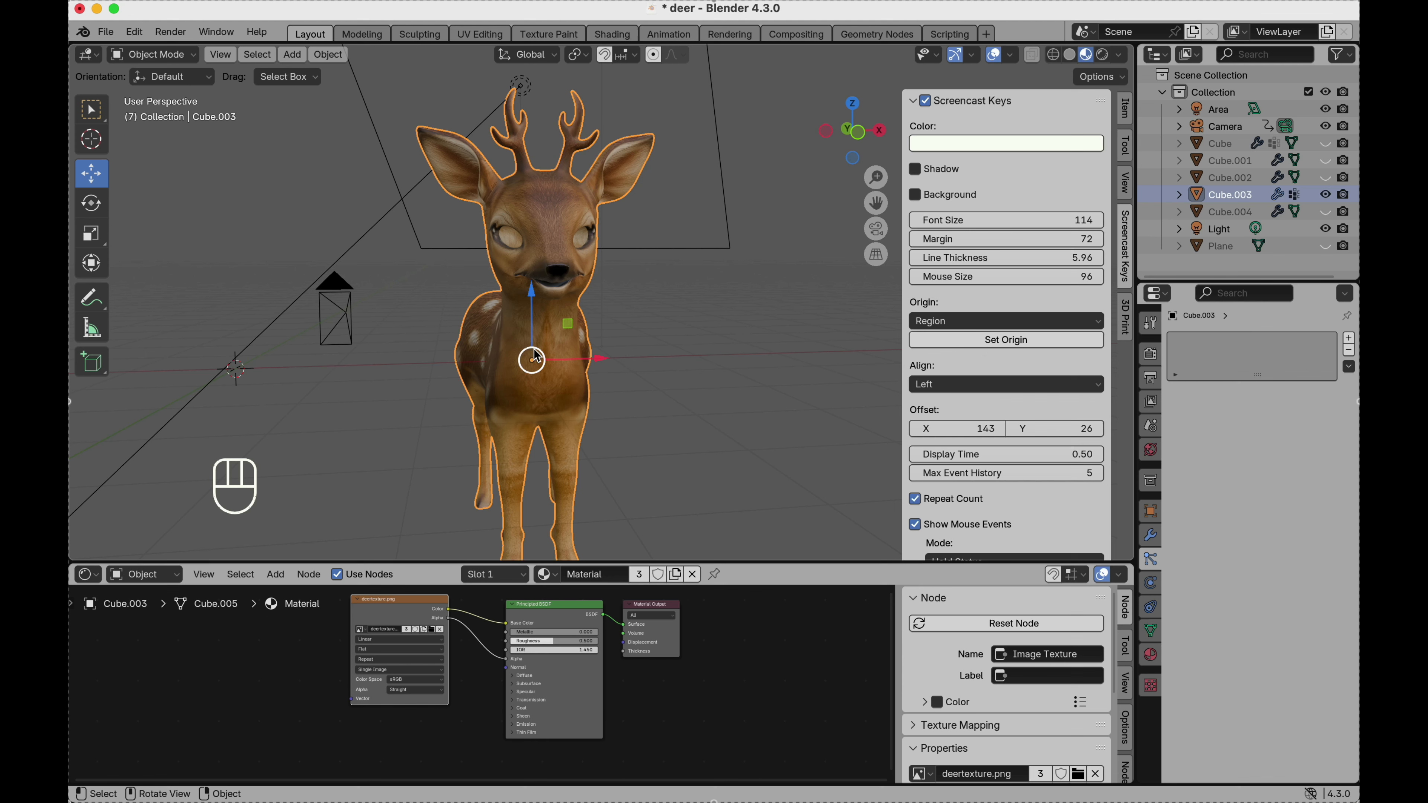
pyautogui.scroll(3, 535, 356)
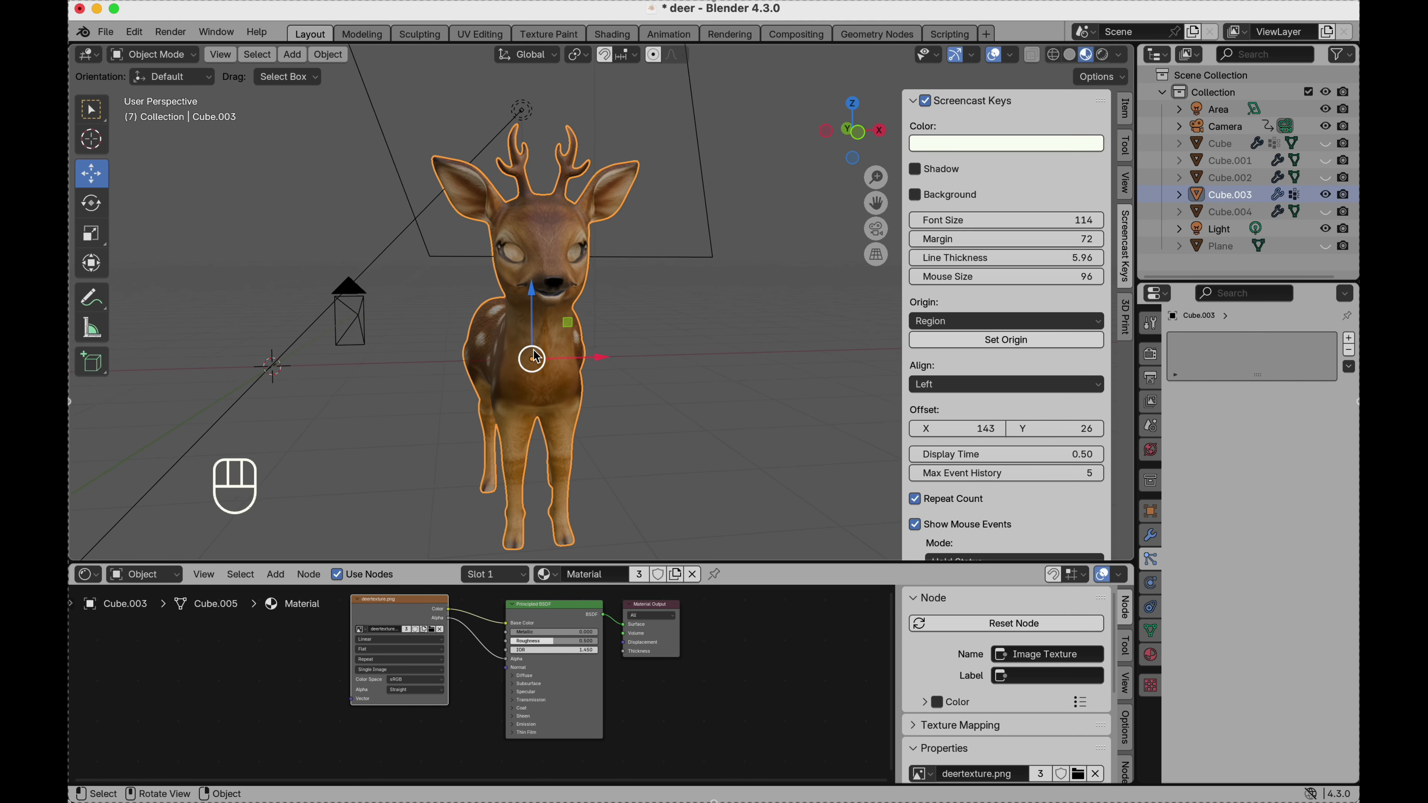
# Return to the UV Editing workspace and select the entire half mesh to show its islands over deertexture.png.
pyautogui.click(481, 34)
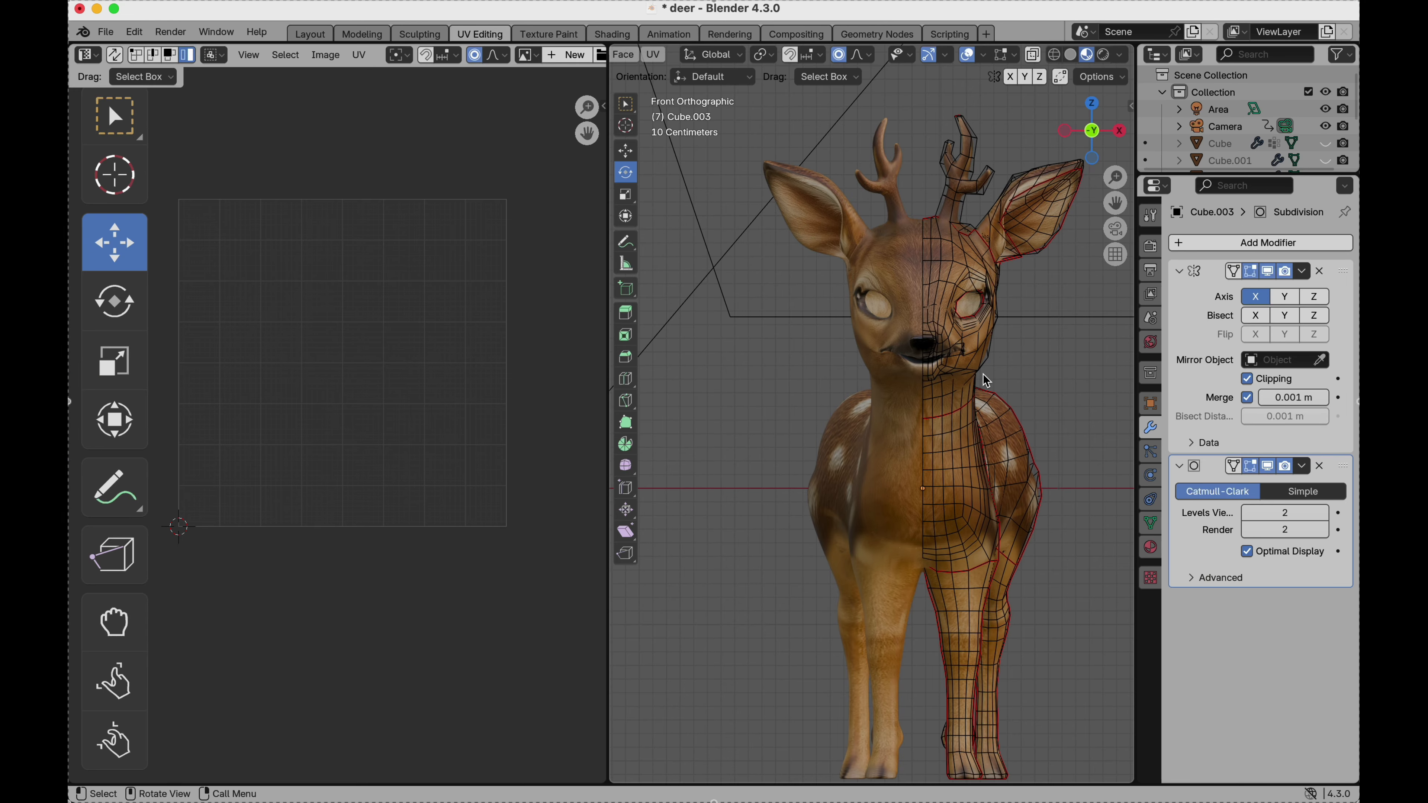
pyautogui.press('a')
pyautogui.scroll(-4, 404, 300)
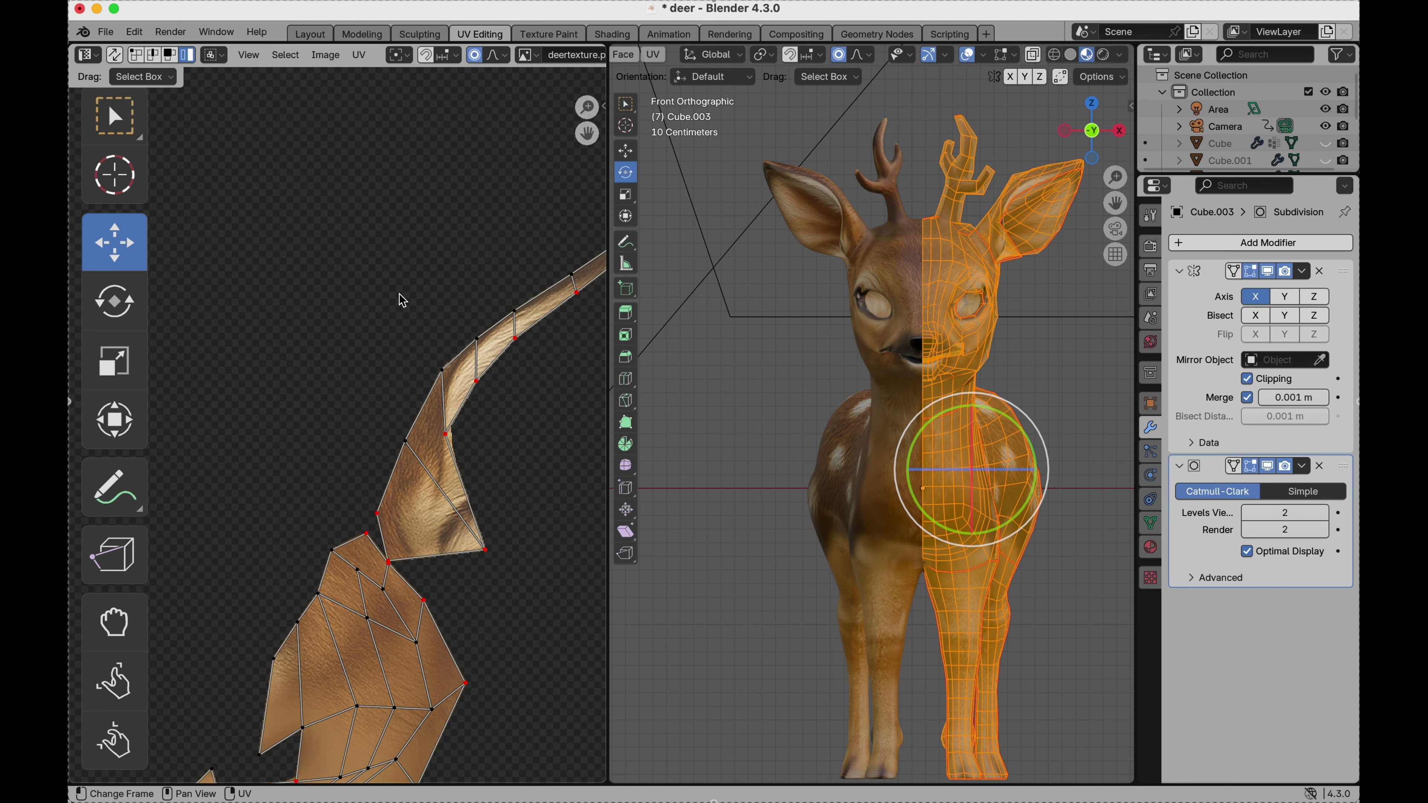
pyautogui.scroll(-5, 403, 301)
pyautogui.scroll(4, 404, 301)
pyautogui.hscroll(-4, 403, 301)
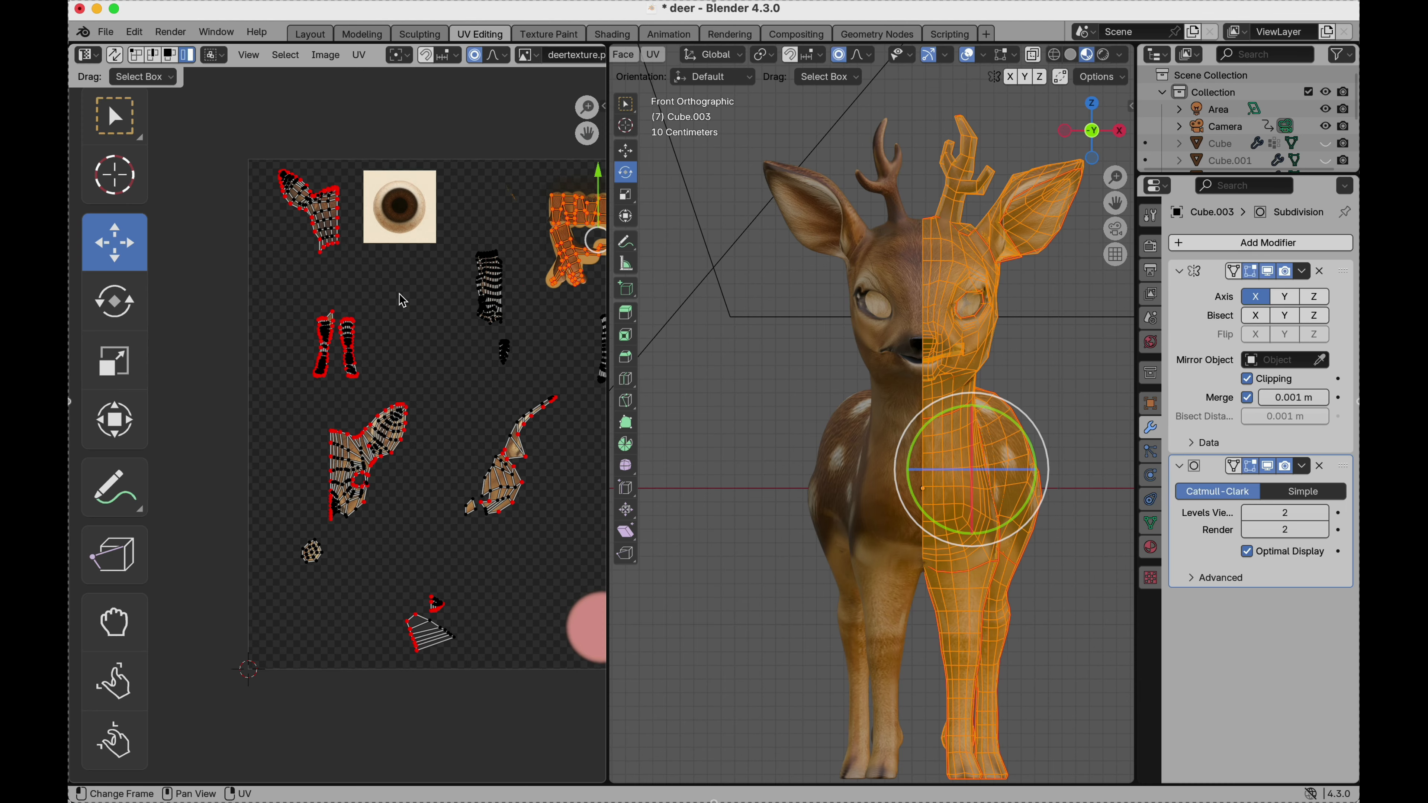
# Nudge the UV vertex at the bend between ear and neck on the back-of-head island to fit the texture.
pyautogui.scroll(8, 313, 212)
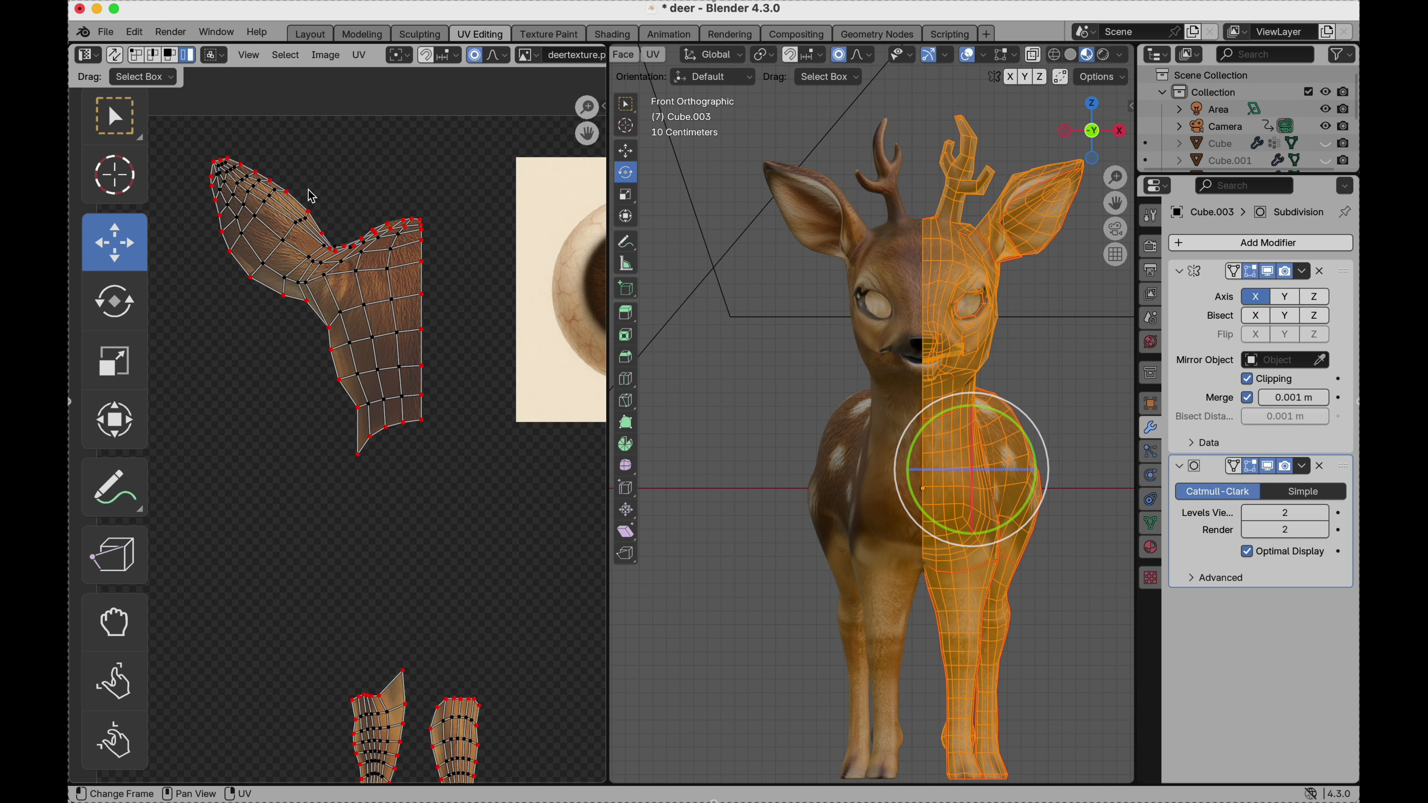
pyautogui.scroll(1, 308, 189)
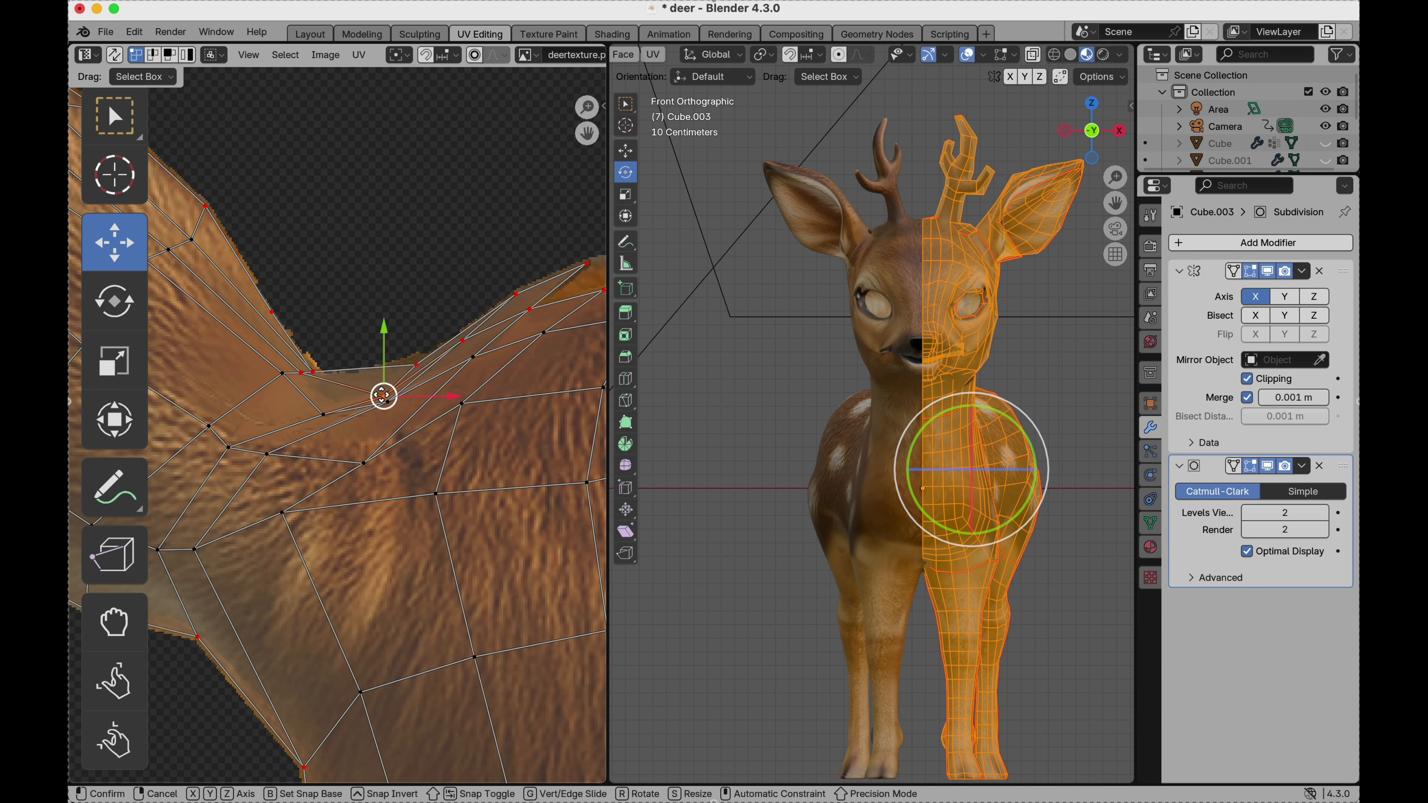
pyautogui.moveTo(384, 396); pyautogui.dragTo(375, 391)
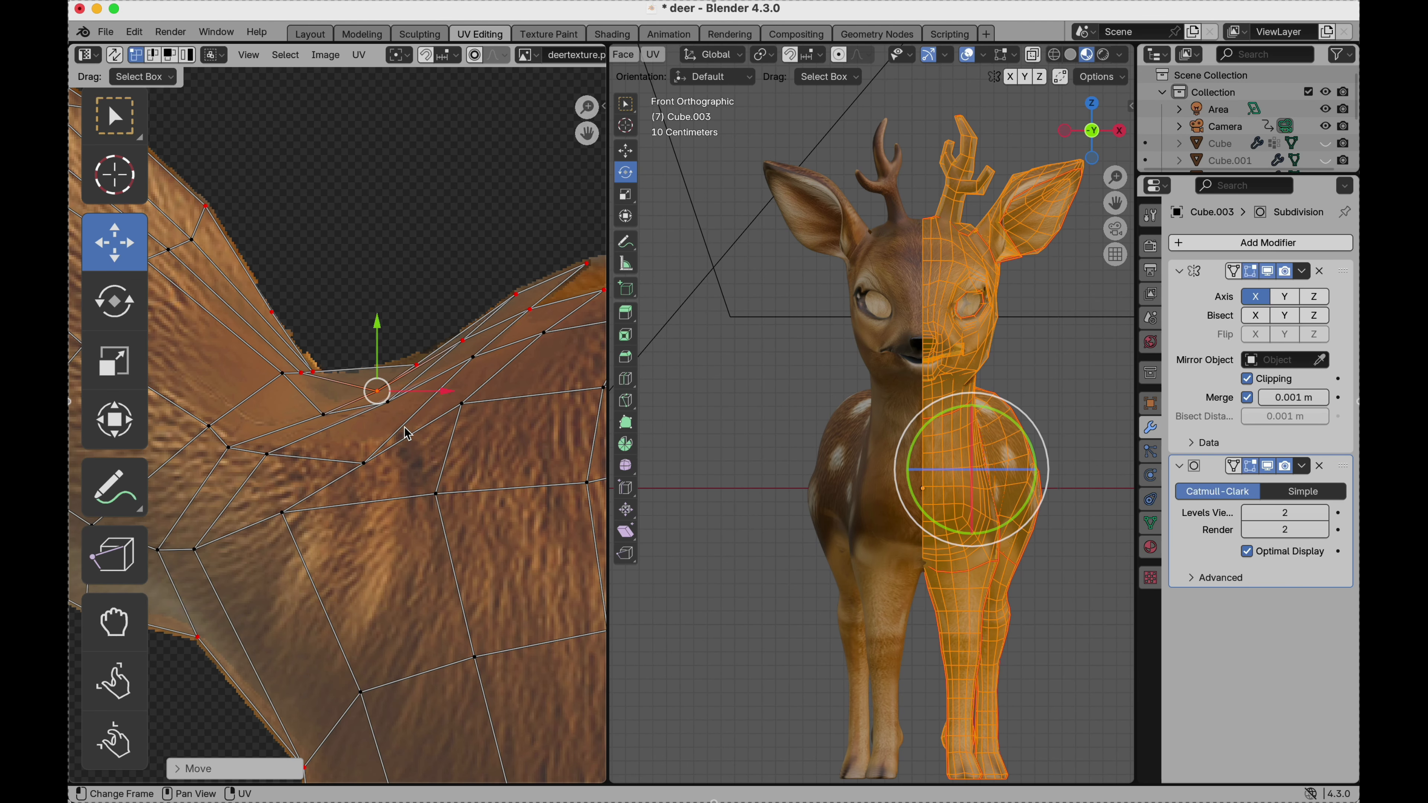
# Examine how the UV islands of the antlers, ears, legs and body fit over deertexture.png.
pyautogui.scroll(-6, 407, 434)
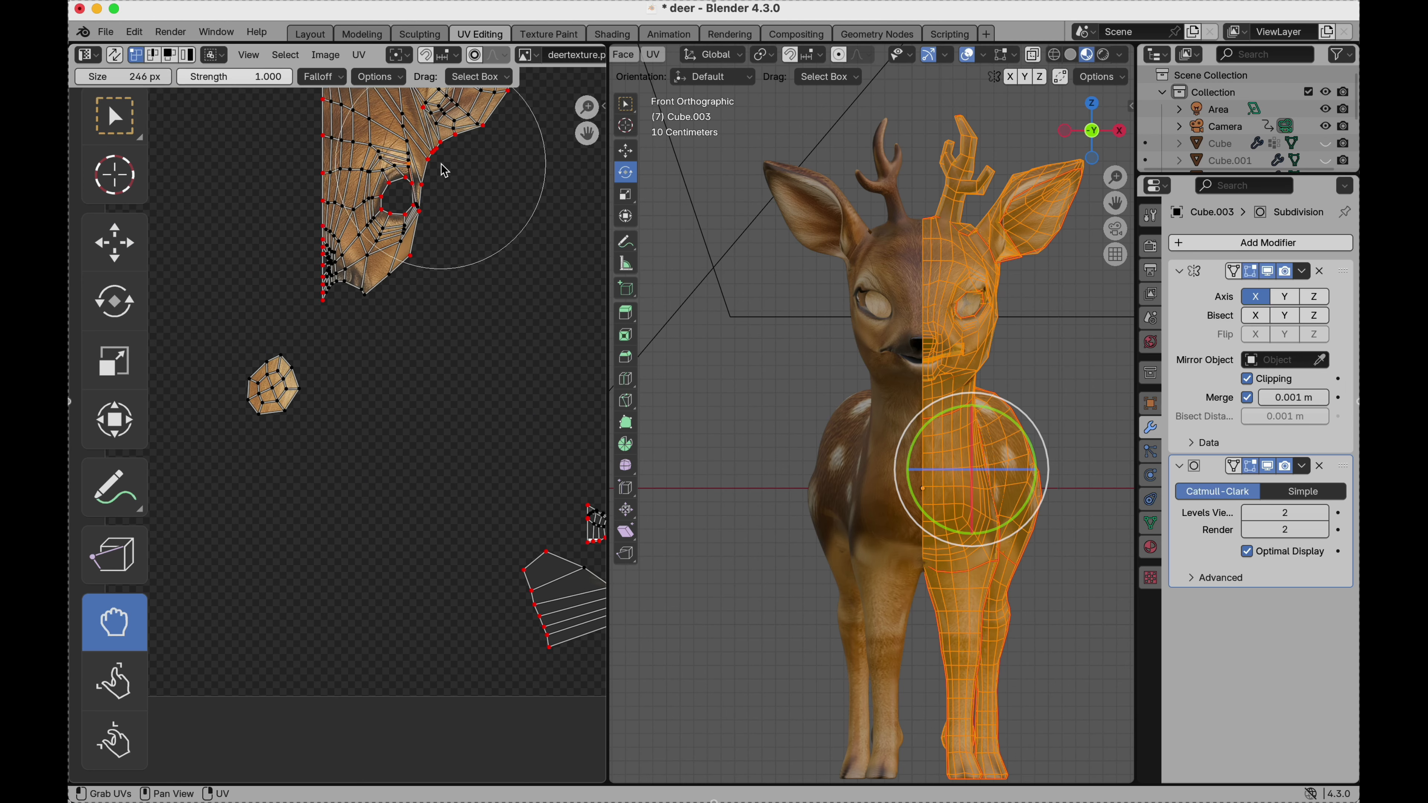
pyautogui.hscroll(8, 441, 164)
pyautogui.scroll(5, 441, 163)
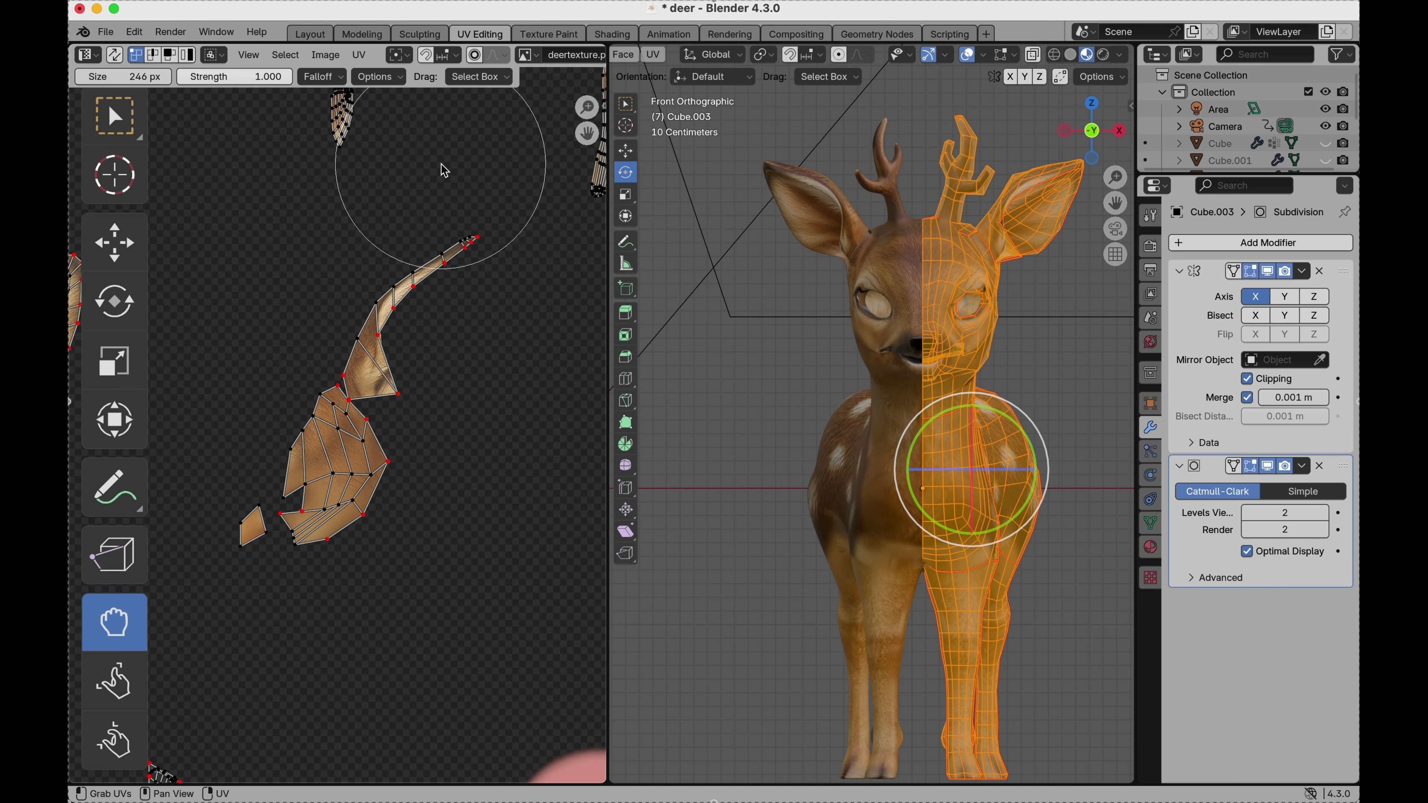
pyautogui.scroll(2, 444, 170)
pyautogui.scroll(15, 444, 170)
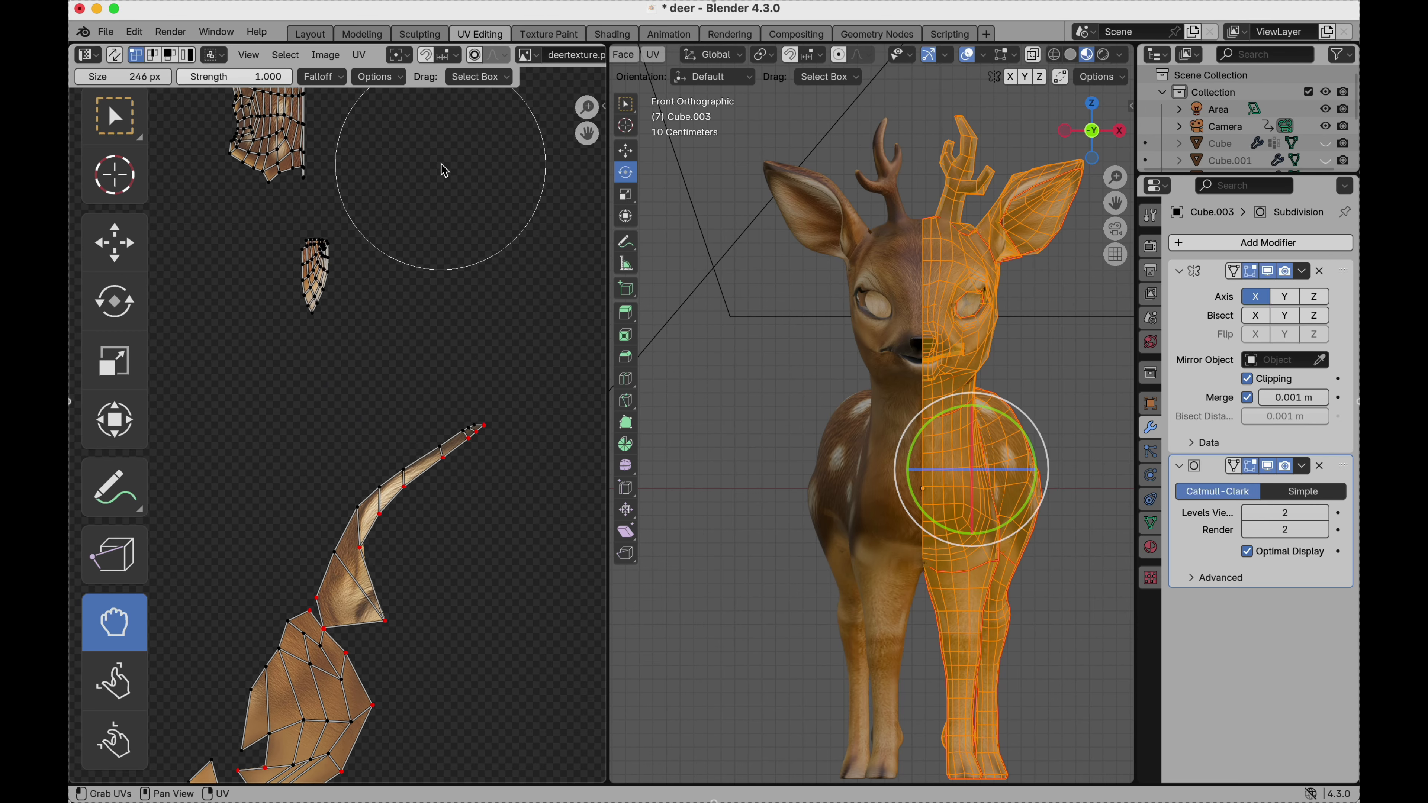
pyautogui.scroll(5, 444, 171)
pyautogui.hscroll(4, 444, 170)
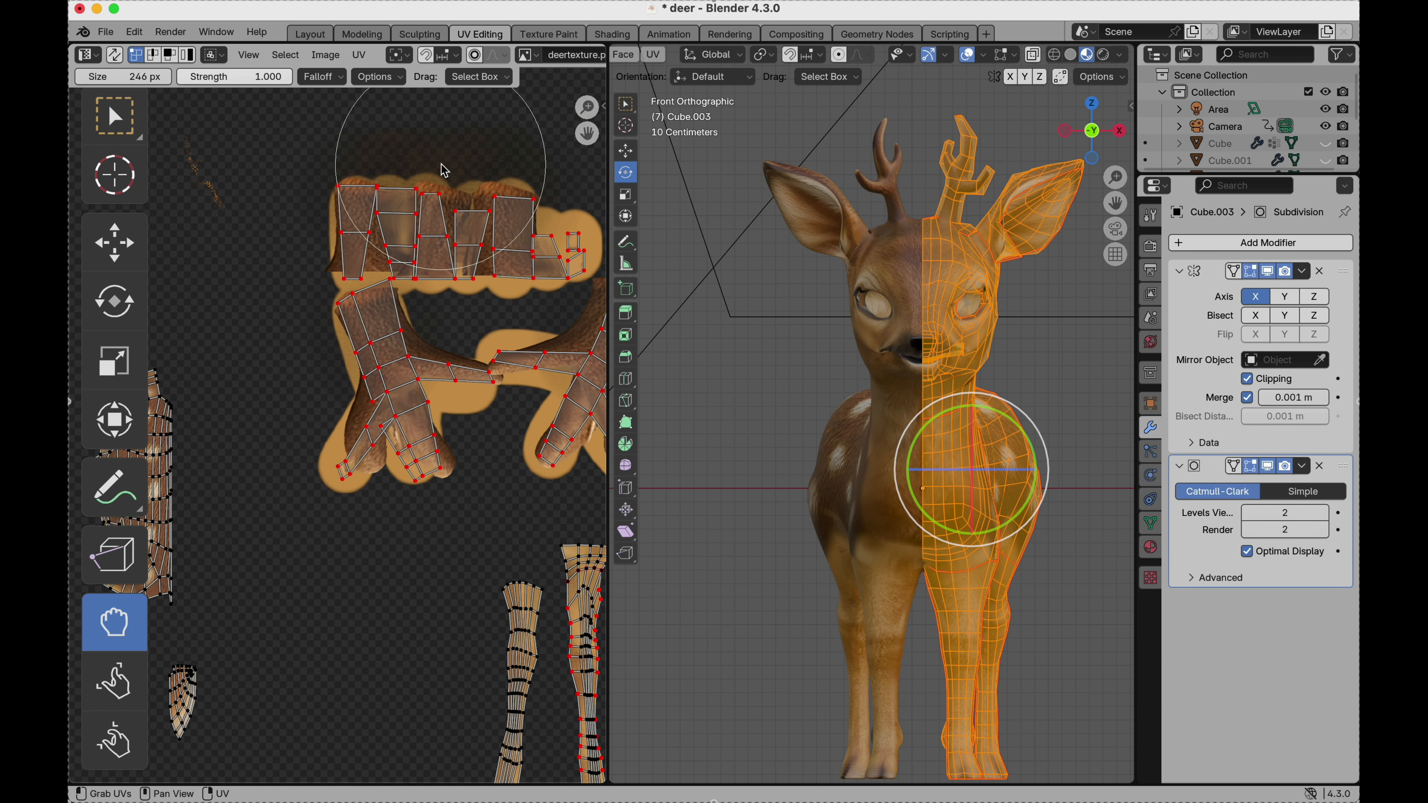
pyautogui.scroll(4, 444, 171)
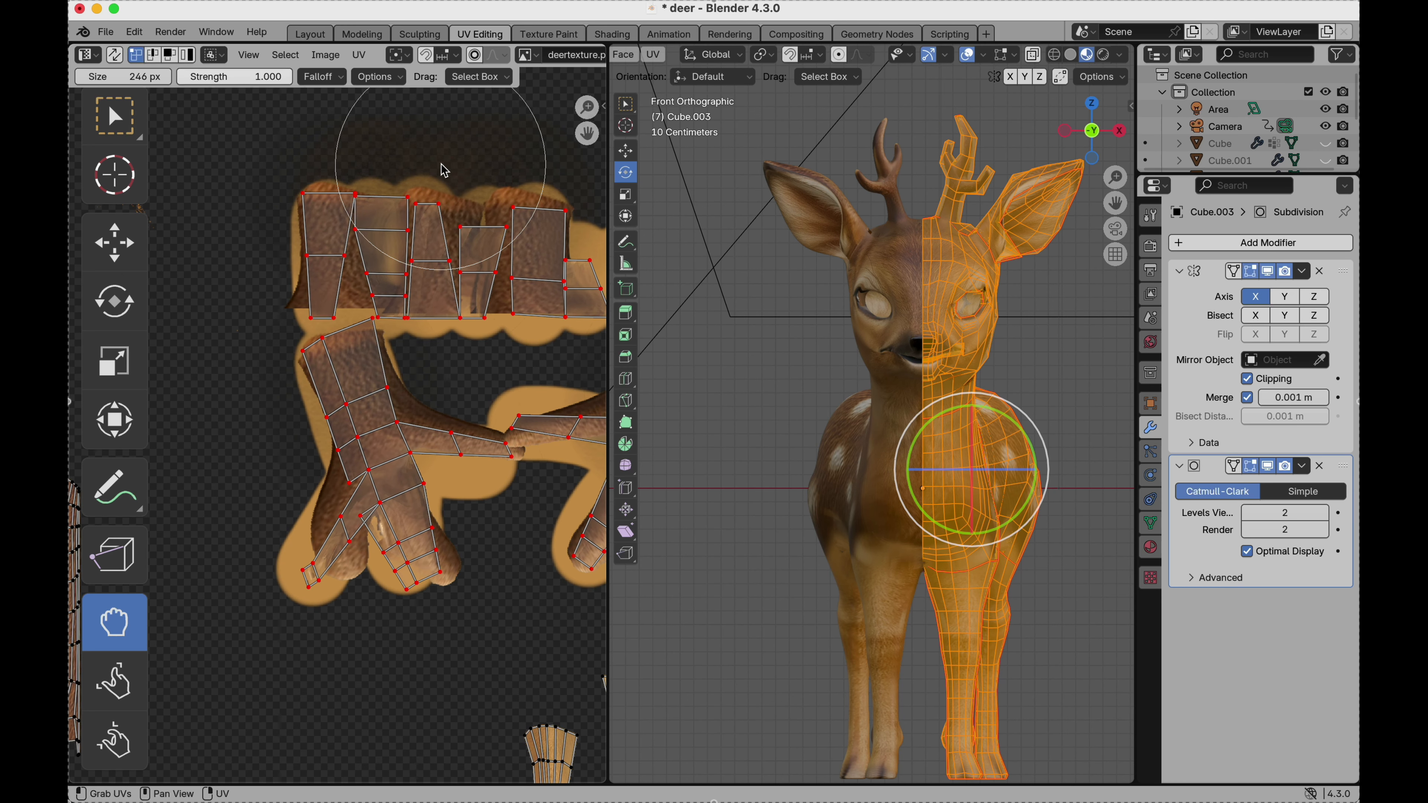
pyautogui.scroll(-5, 444, 170)
pyautogui.hscroll(5, 444, 170)
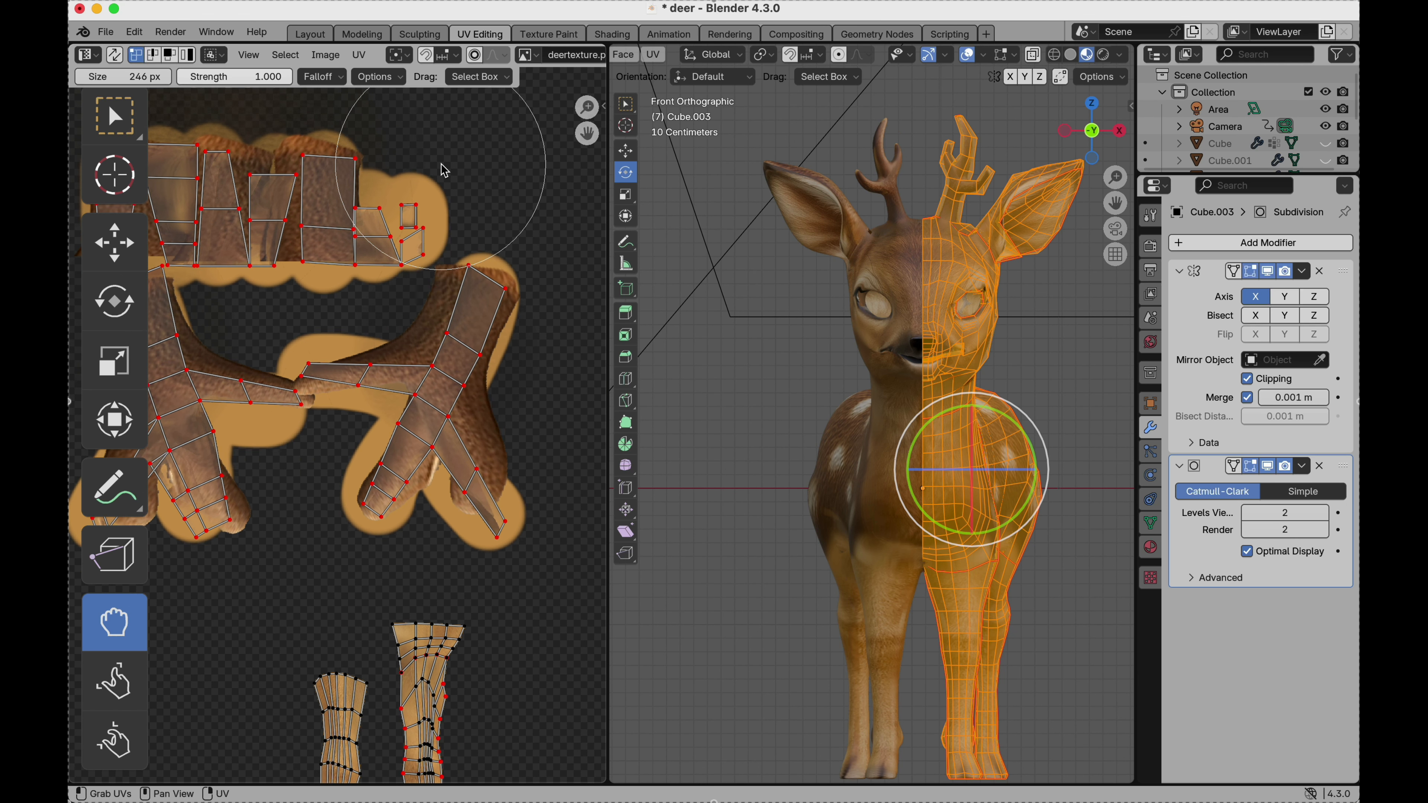
pyautogui.scroll(-5, 459, 428)
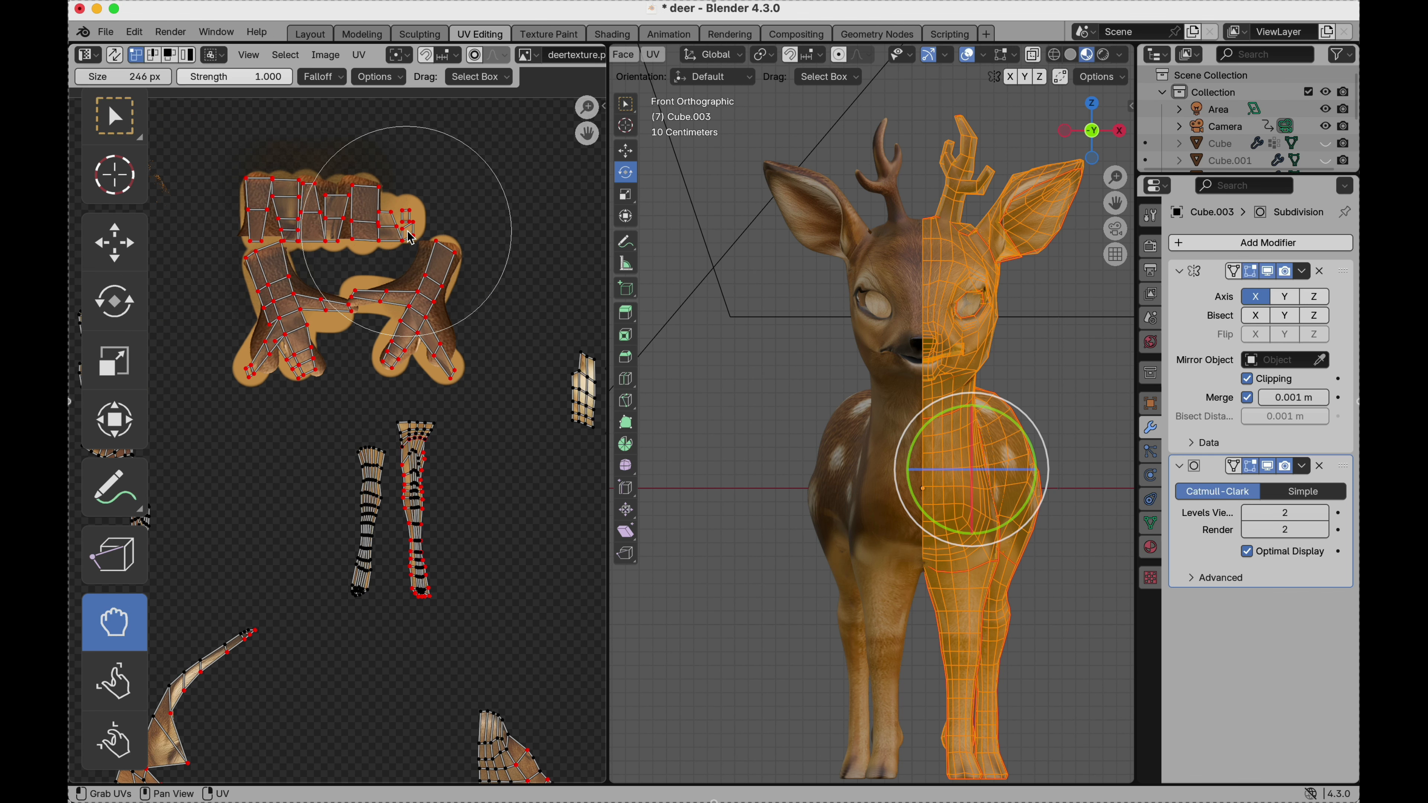
pyautogui.scroll(-10, 470, 460)
pyautogui.hscroll(5, 471, 460)
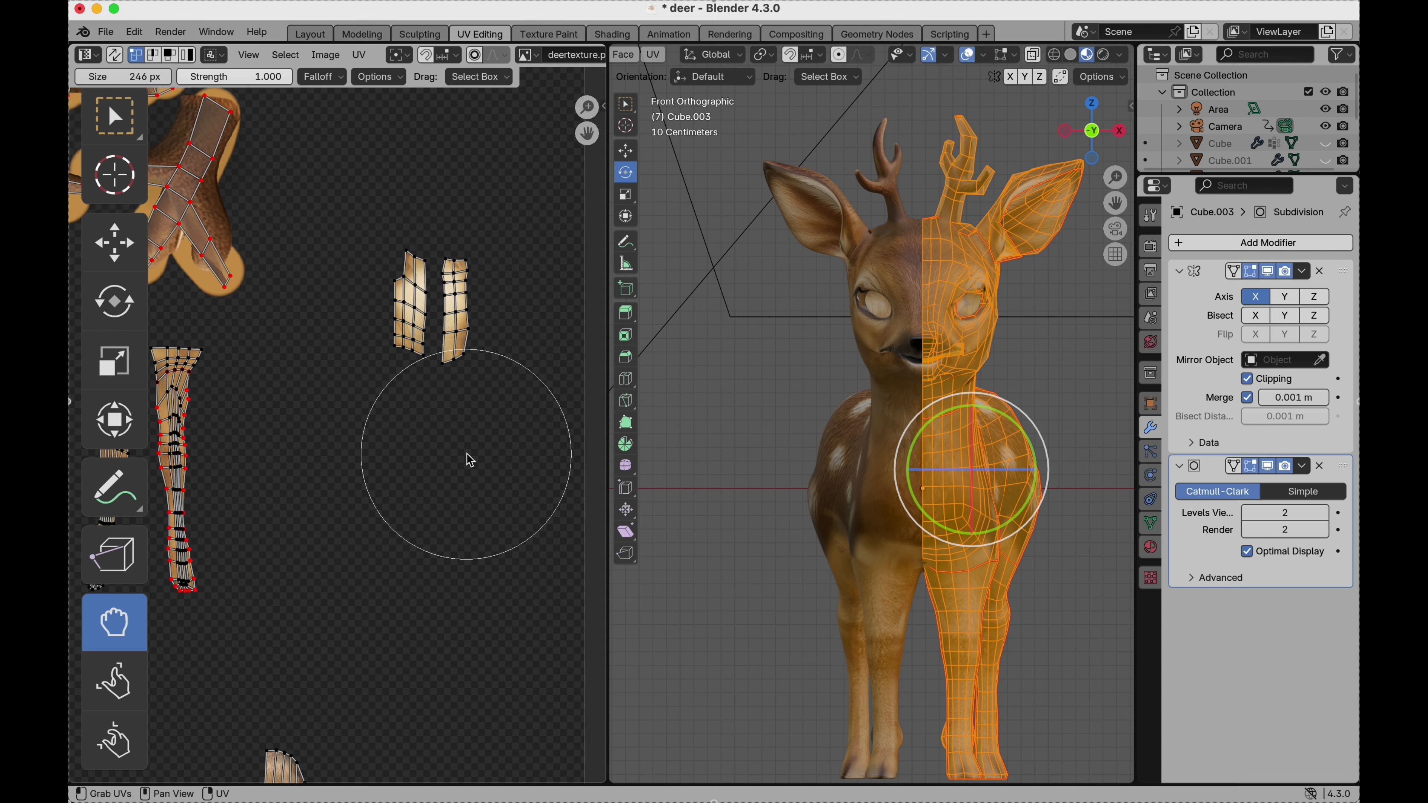
pyautogui.scroll(-10, 470, 461)
pyautogui.hscroll(-5, 470, 460)
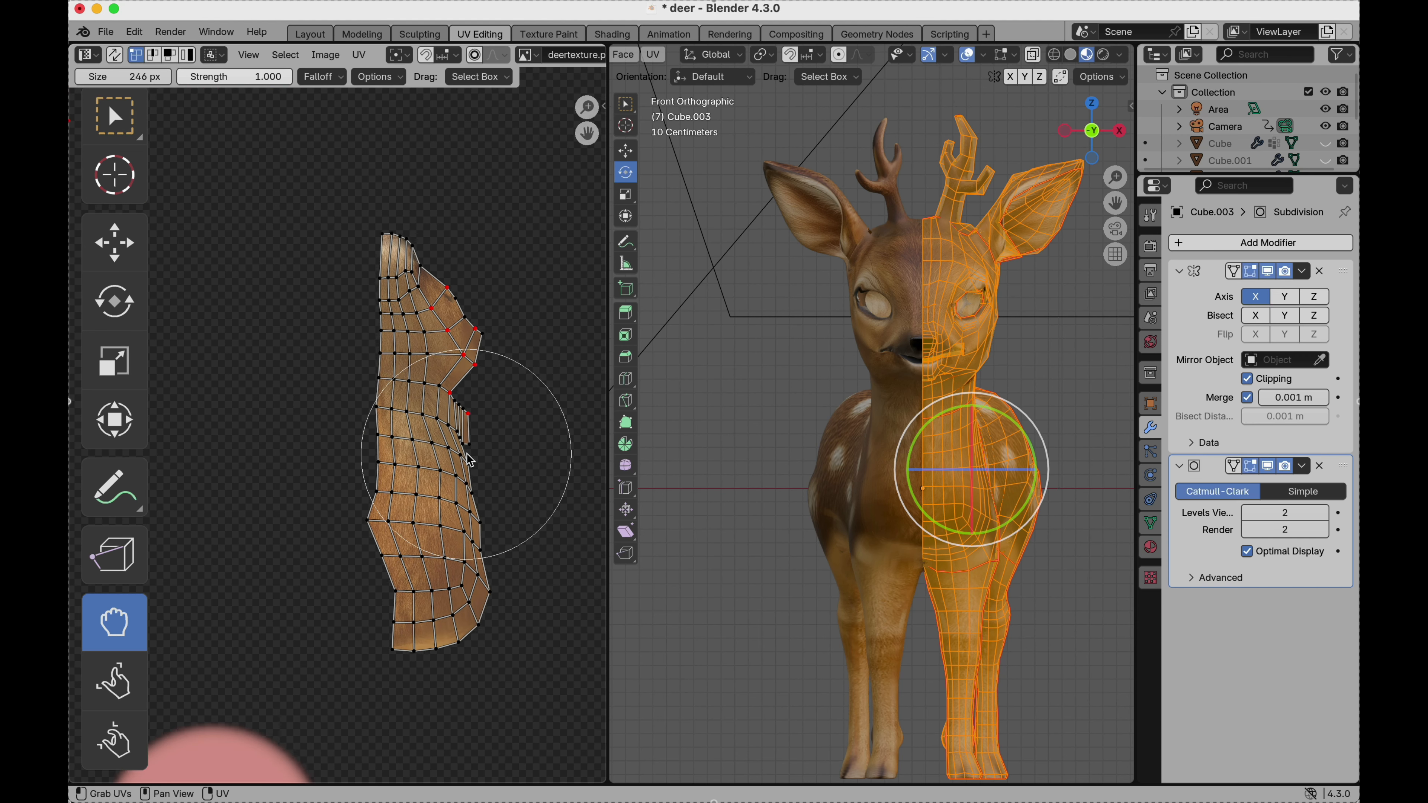
pyautogui.hscroll(-10, 470, 460)
pyautogui.scroll(-3, 470, 460)
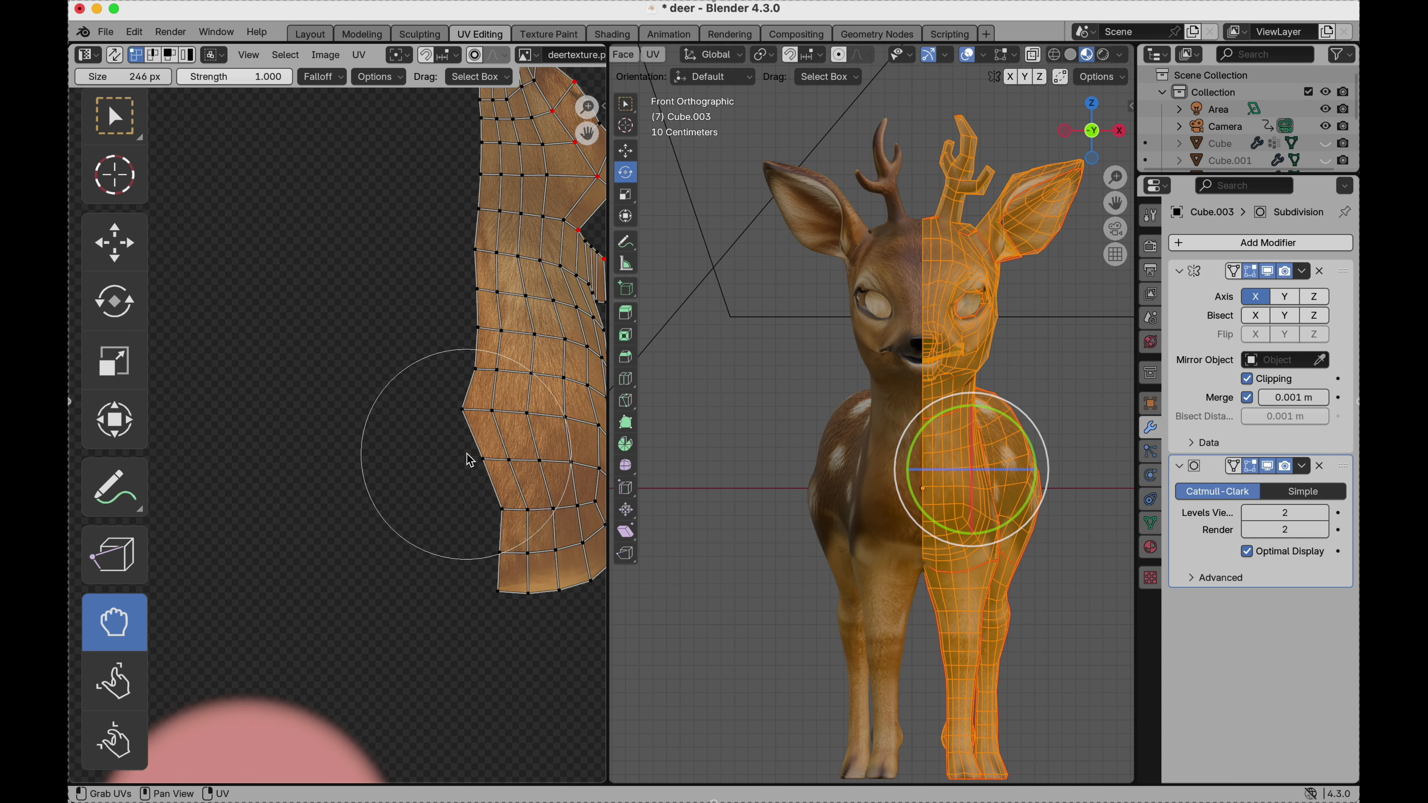
pyautogui.scroll(-5, 470, 460)
pyautogui.hscroll(-2, 470, 460)
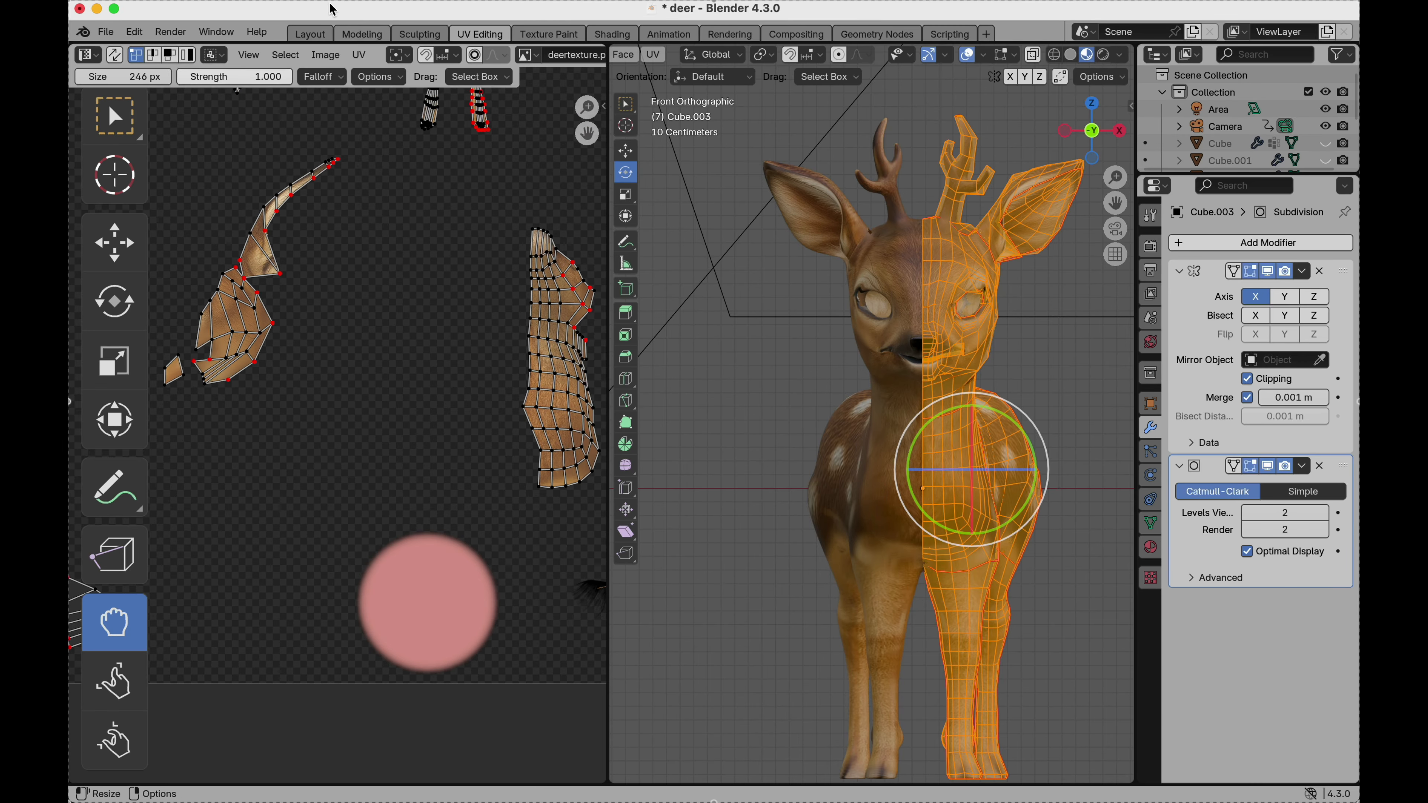
# Return to the Layout workspace, duplicate the textured deer and move the copy along the X axis beside the original.
pyautogui.click(311, 35)
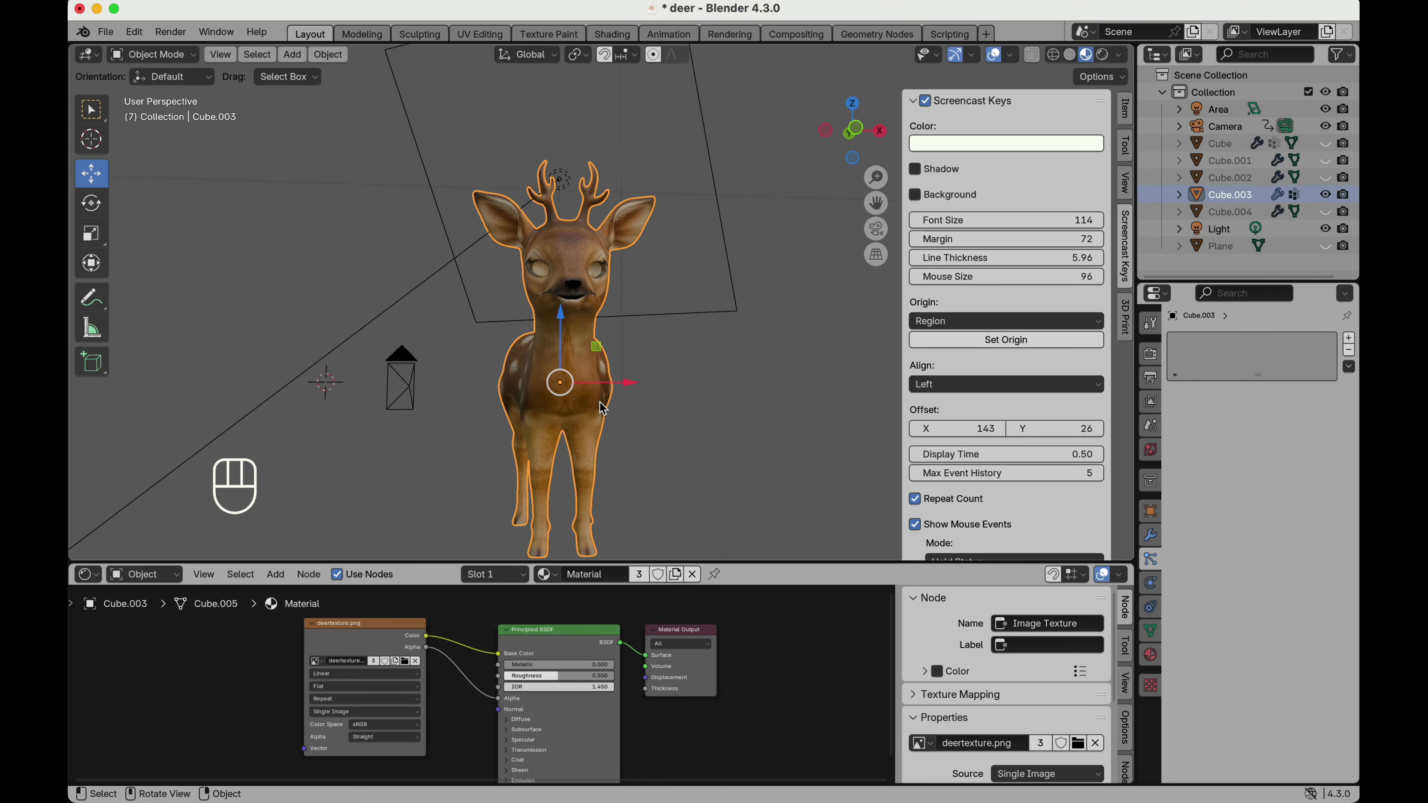
pyautogui.scroll(-3, 590, 388)
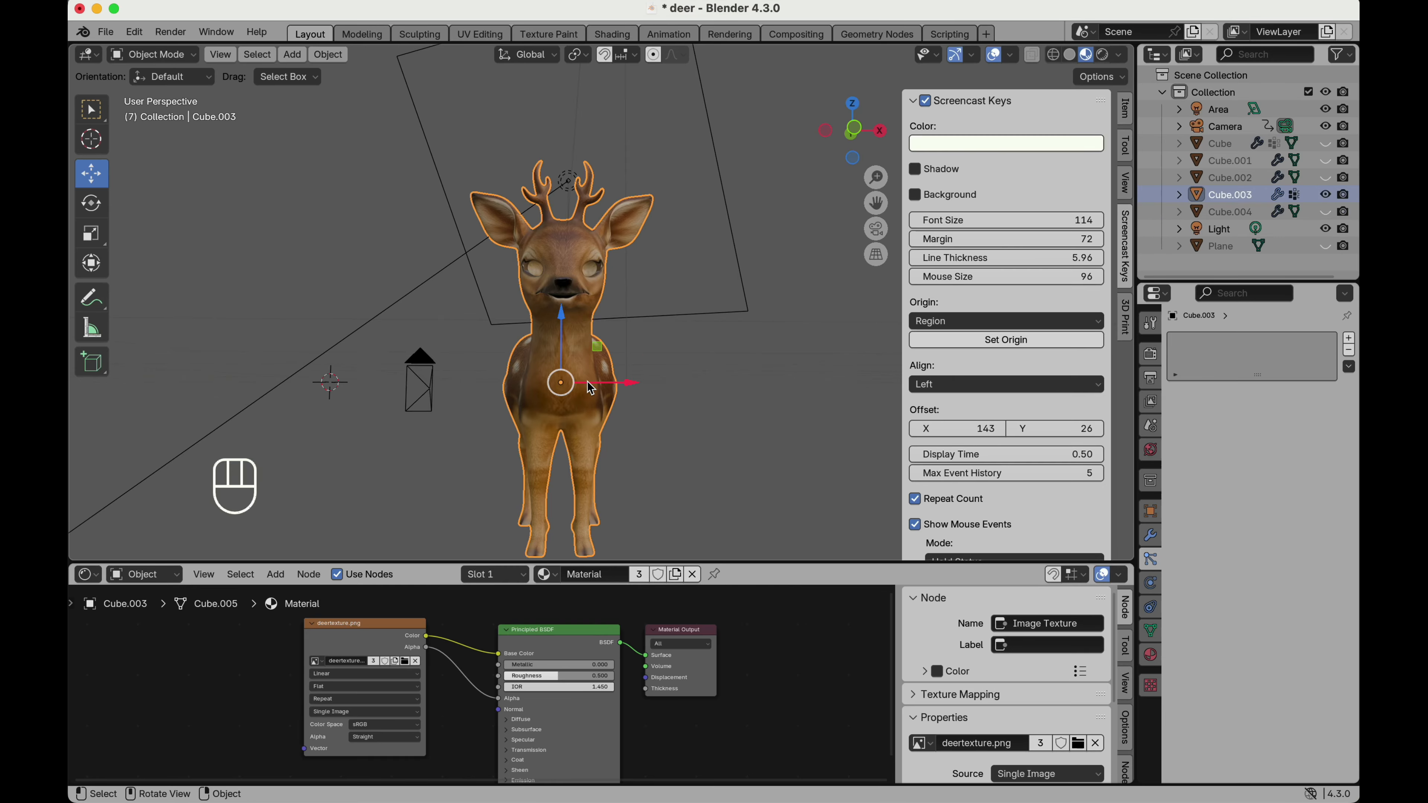
pyautogui.hotkey('shift', 'd')
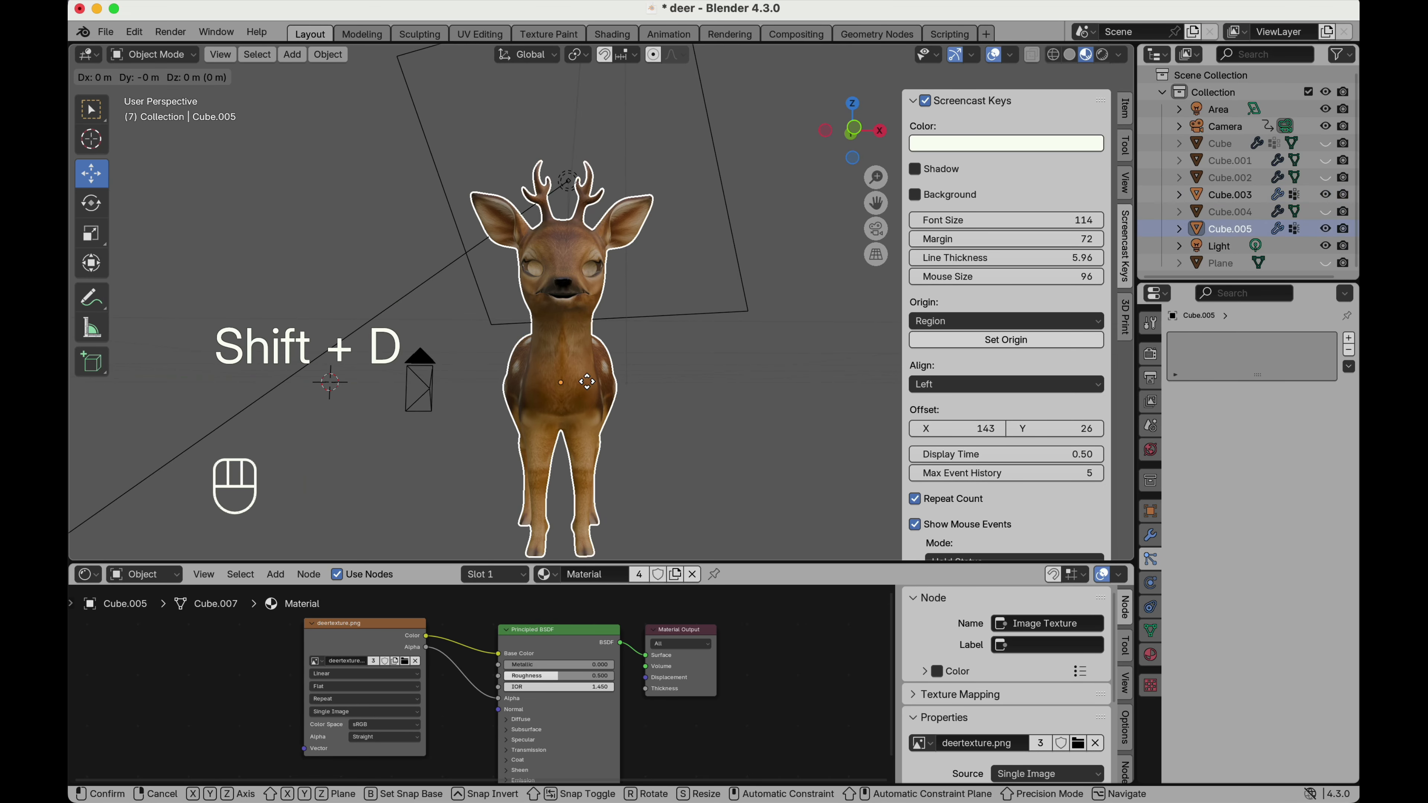
pyautogui.click(590, 388)
pyautogui.moveTo(629, 392); pyautogui.dragTo(403, 394)
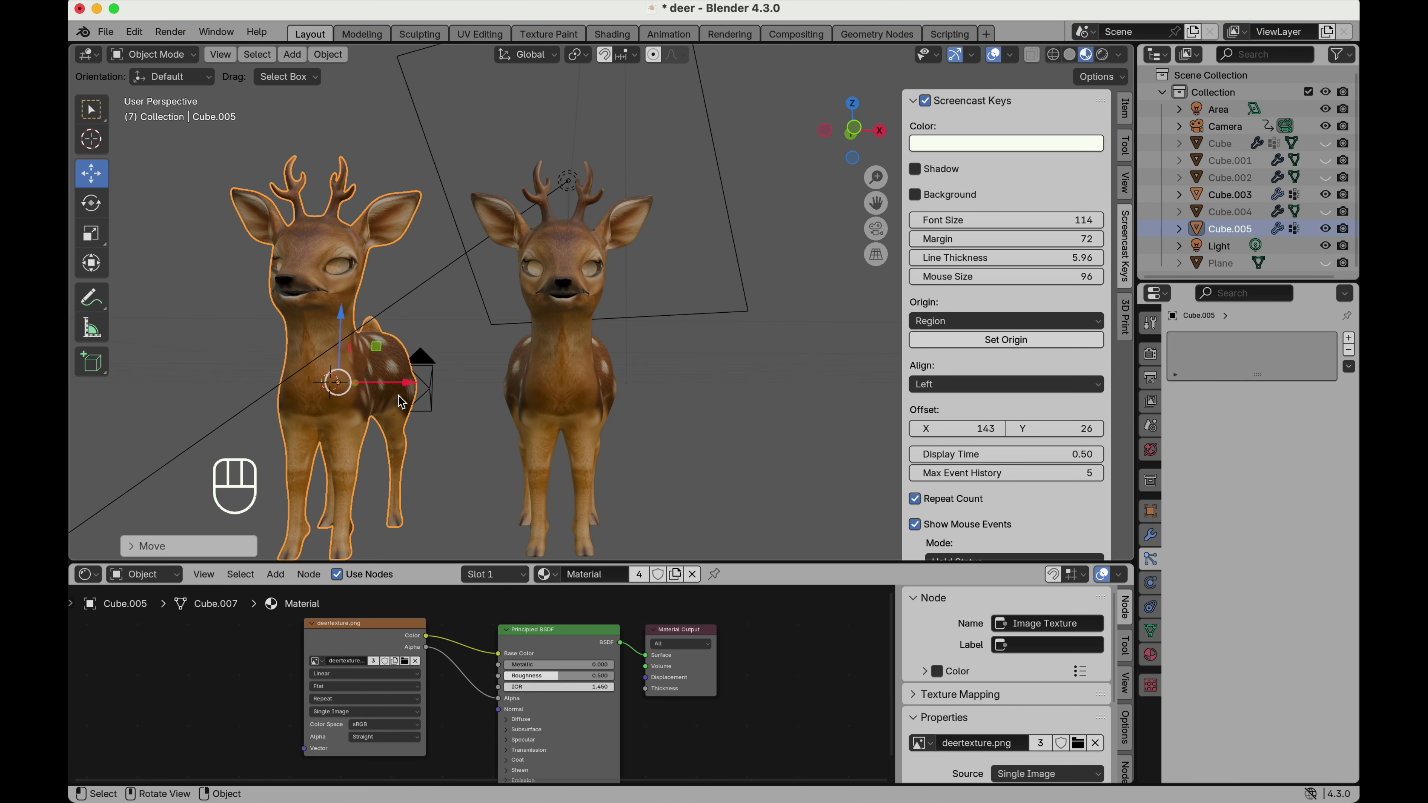
# Select the original deer Cube.003 and replace its material with a new Principled BSDF material.
pyautogui.click(548, 378)
pyautogui.moveTo(550, 382); pyautogui.dragTo(551, 383, button='middle')
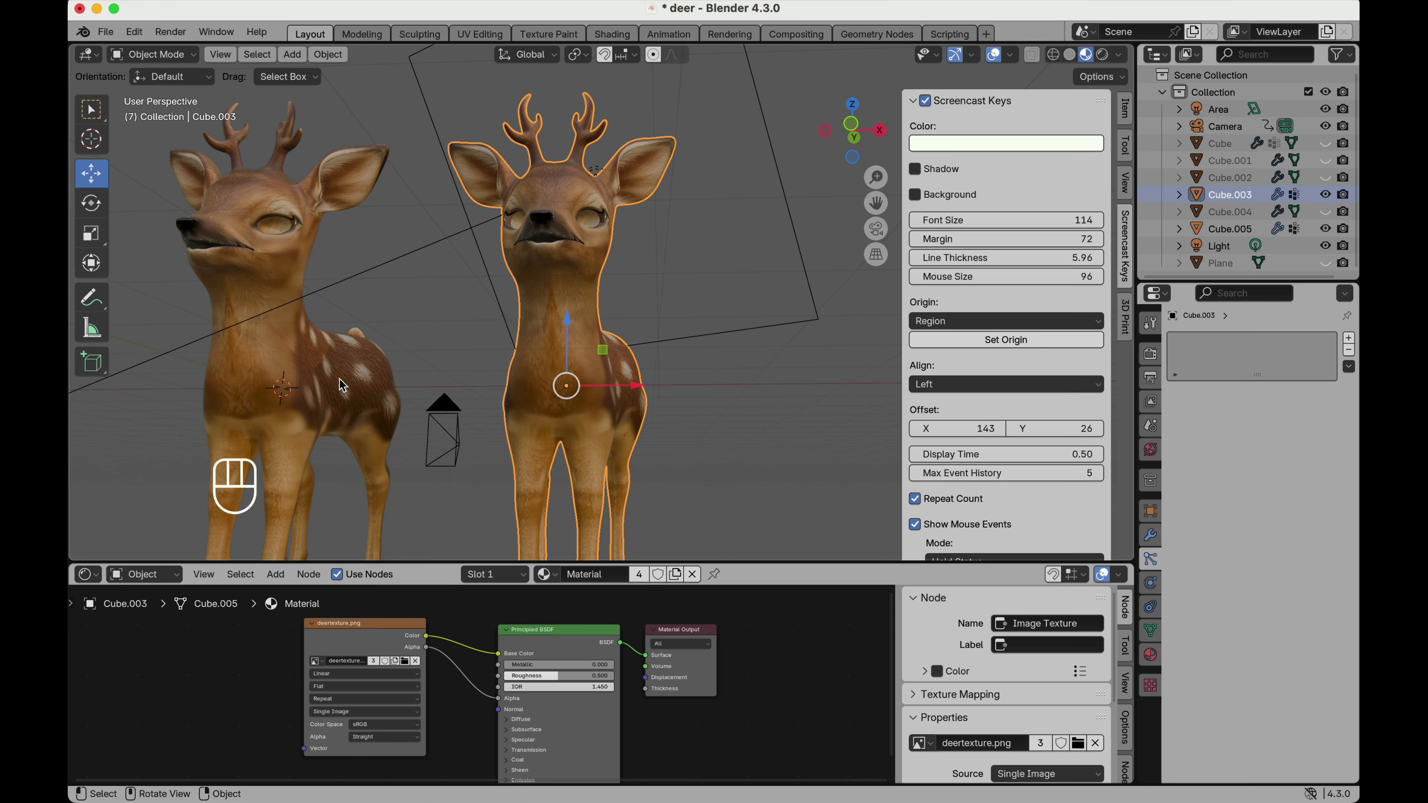
pyautogui.moveTo(339, 379); pyautogui.dragTo(339, 378, button='middle')
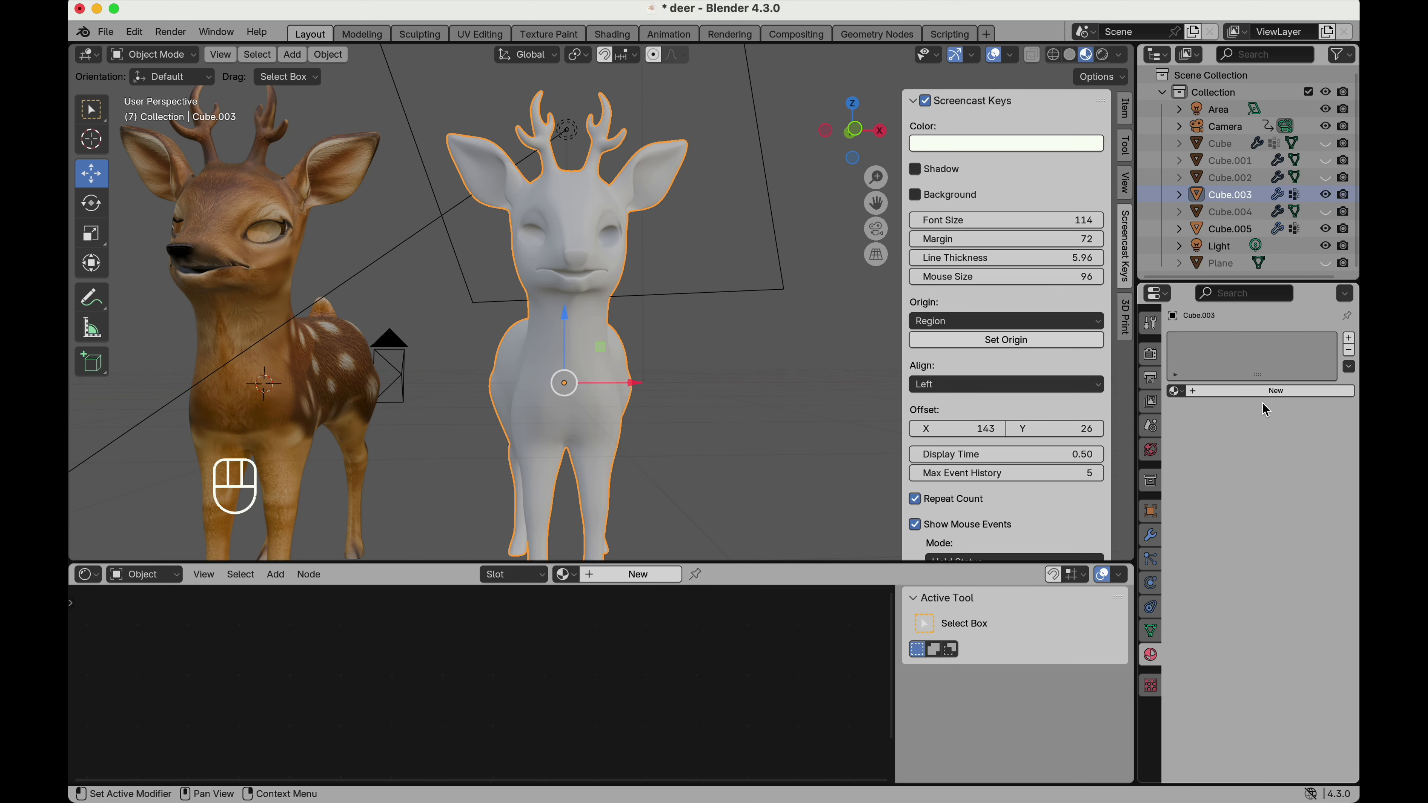
pyautogui.click(1268, 391)
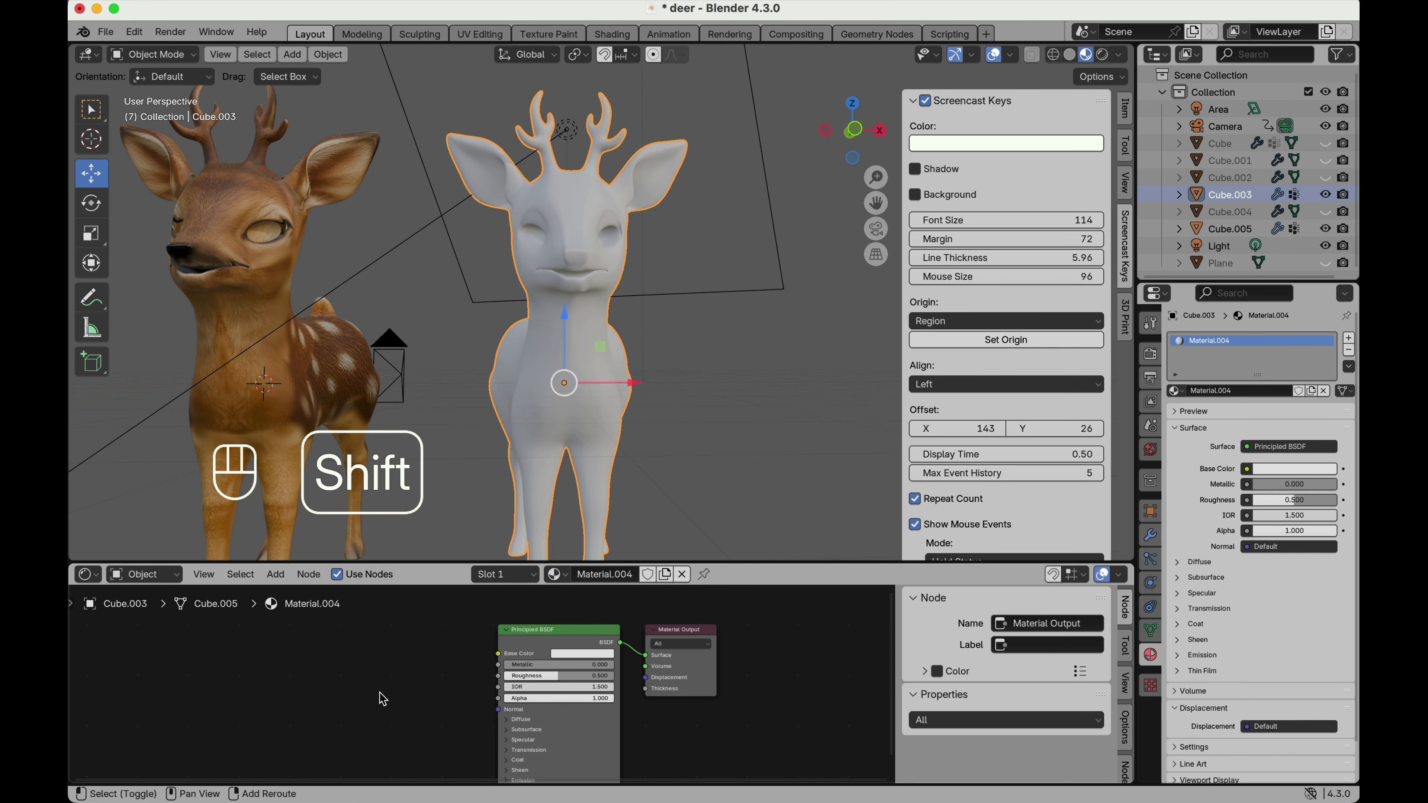
# Add an Image Texture node to the new material and connect its Color output to the Principled BSDF's Base Color.
pyautogui.hotkey('shift', 'a')
pyautogui.moveTo(382, 693)
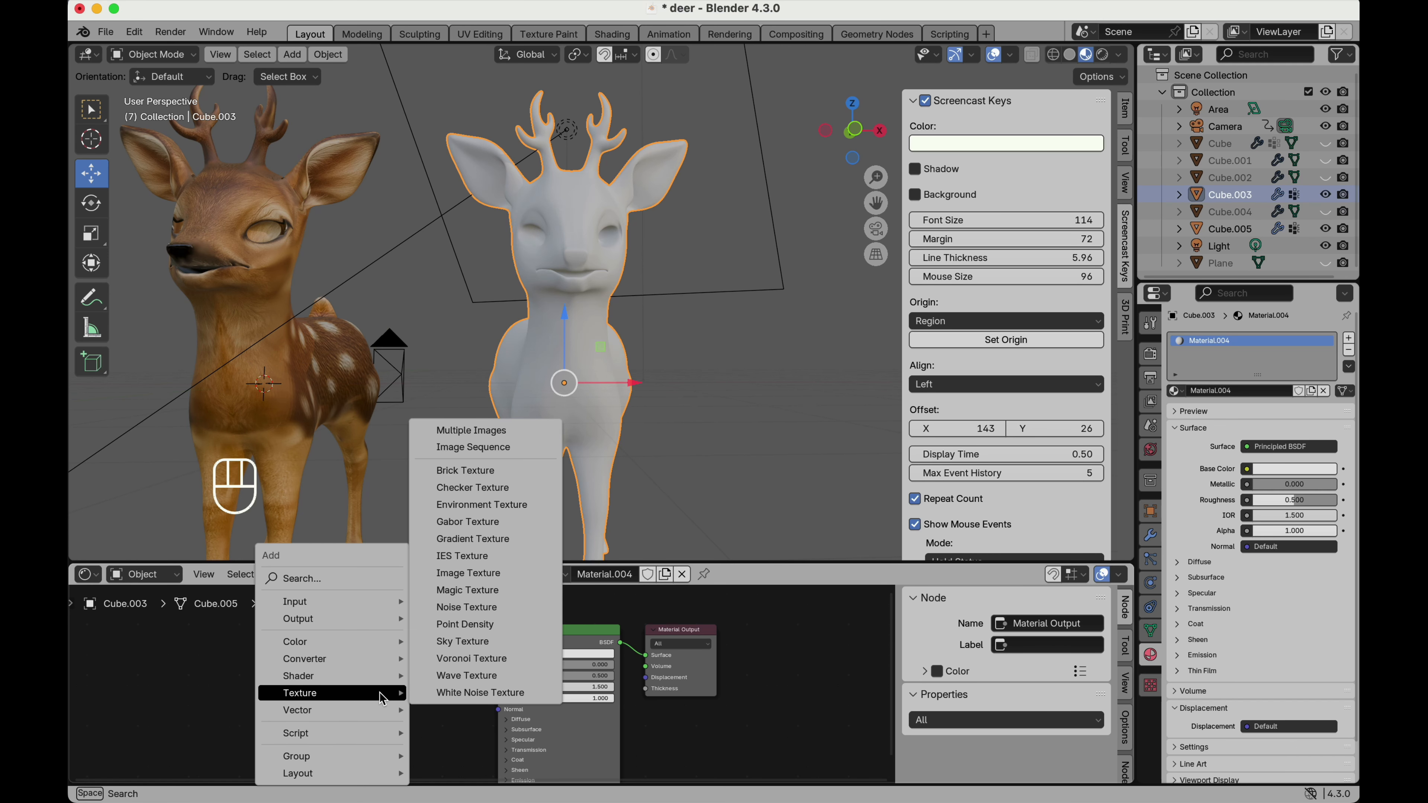
pyautogui.click(494, 572)
pyautogui.click(333, 654)
pyautogui.moveTo(451, 665); pyautogui.dragTo(498, 661)
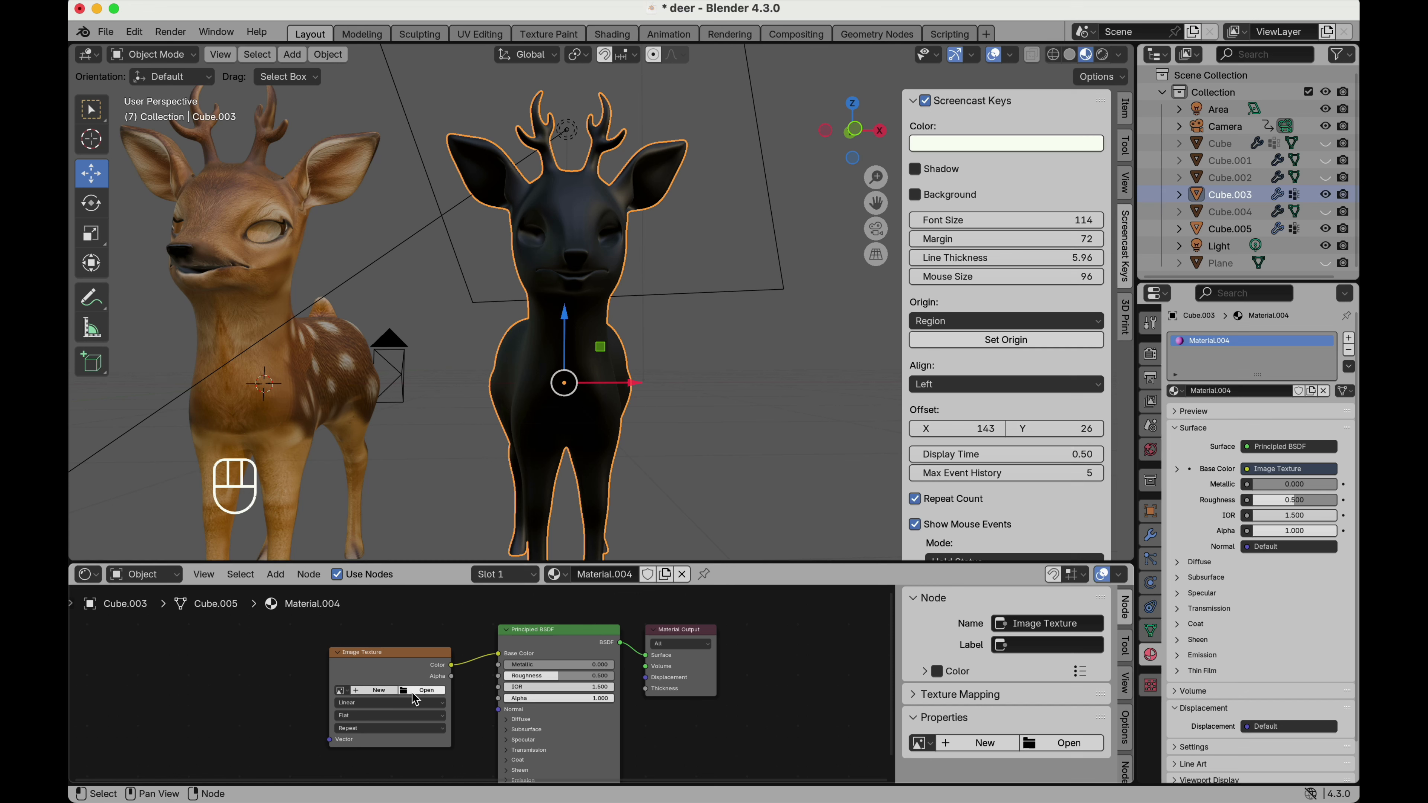
# Create a new blank 4096 × 4096 px image in the Image Texture node with a fully transparent black colour.
pyautogui.click(379, 691)
pyautogui.click(360, 647)
pyautogui.click(352, 641)
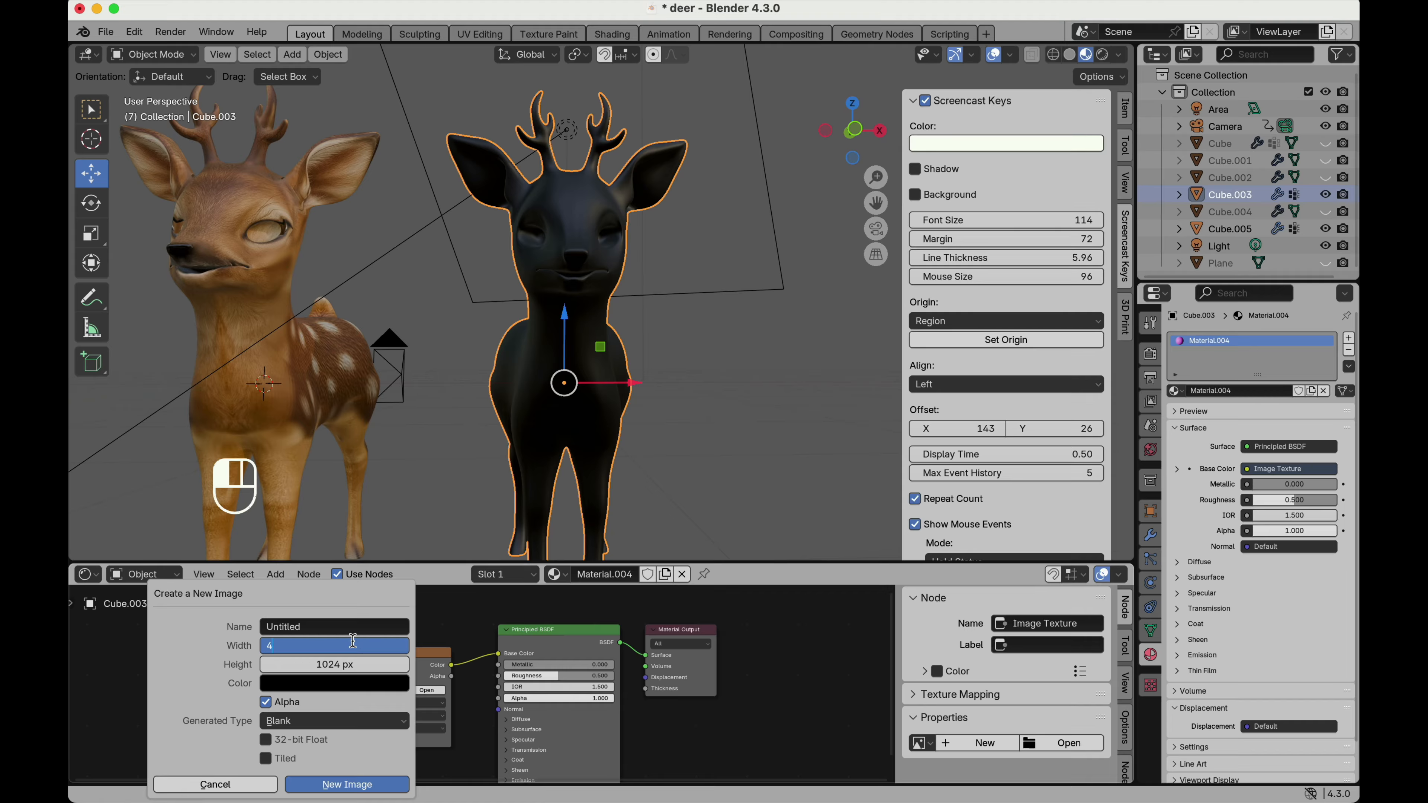
pyautogui.write('4096')
pyautogui.click(352, 666)
pyautogui.click(350, 662)
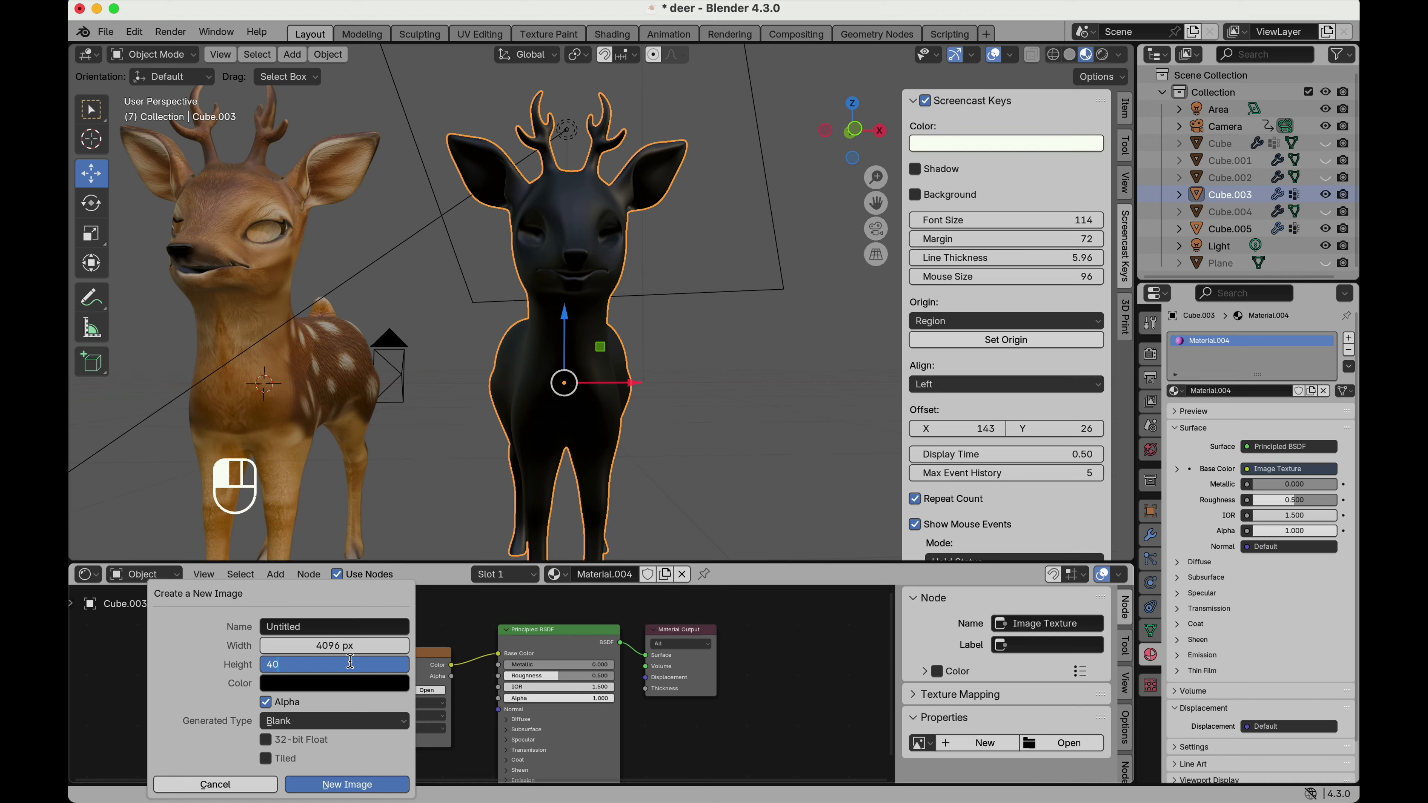
pyautogui.write('4096')
pyautogui.press('Return')
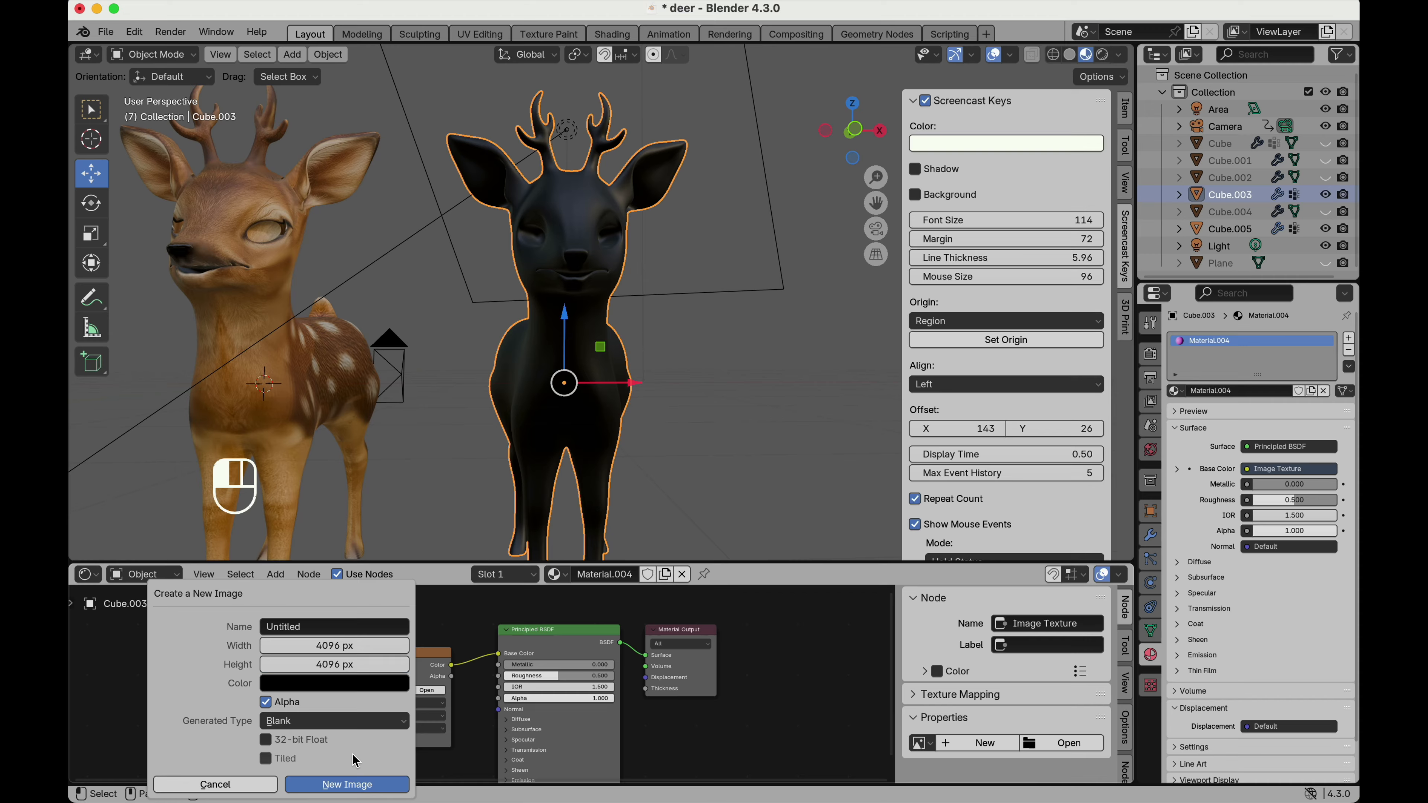
pyautogui.click(325, 684)
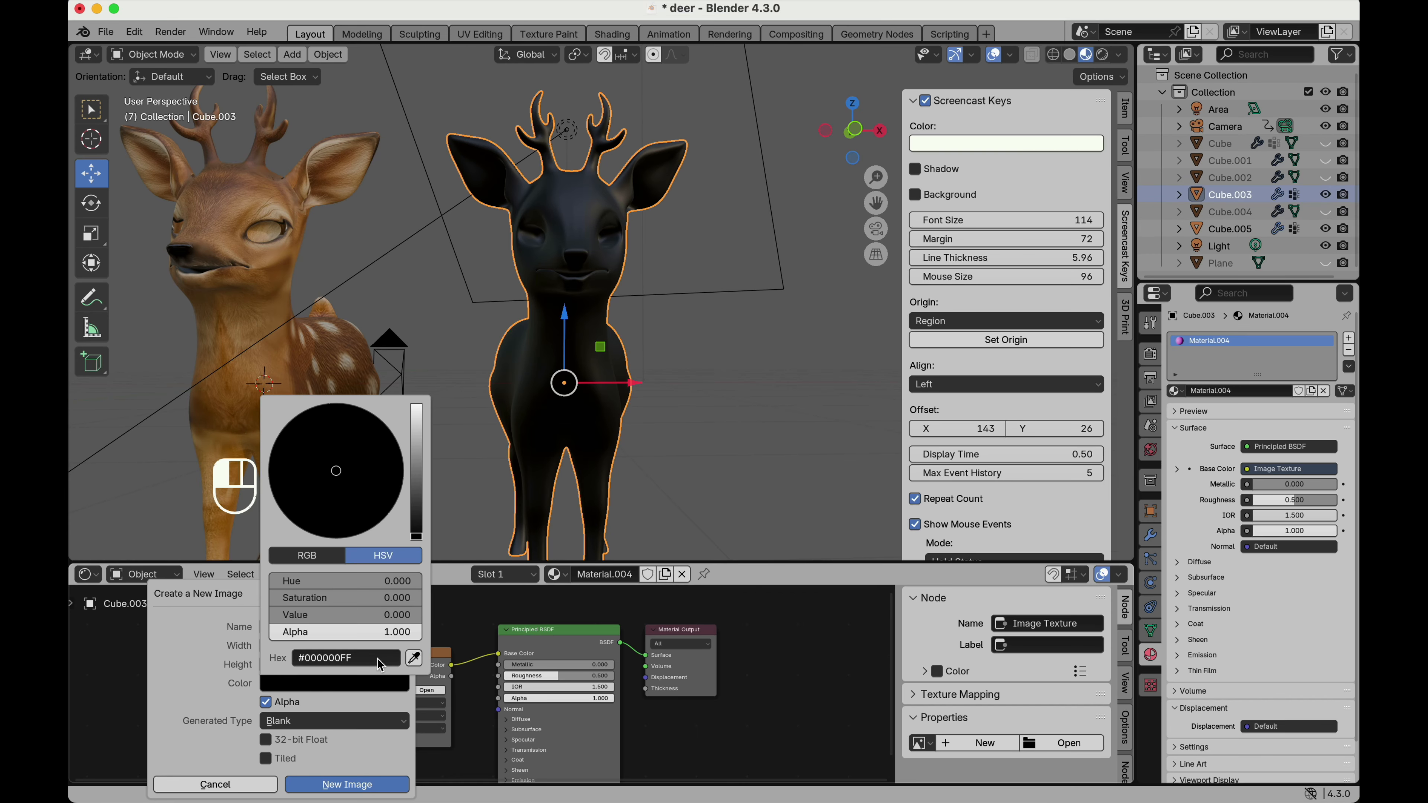
pyautogui.click(374, 783)
# Try linking the image texture's Alpha output to the Principled BSDF's Alpha input, and disconnect it again.
pyautogui.moveTo(449, 682); pyautogui.dragTo(497, 700)
pyautogui.hscroll(5, 582, 392)
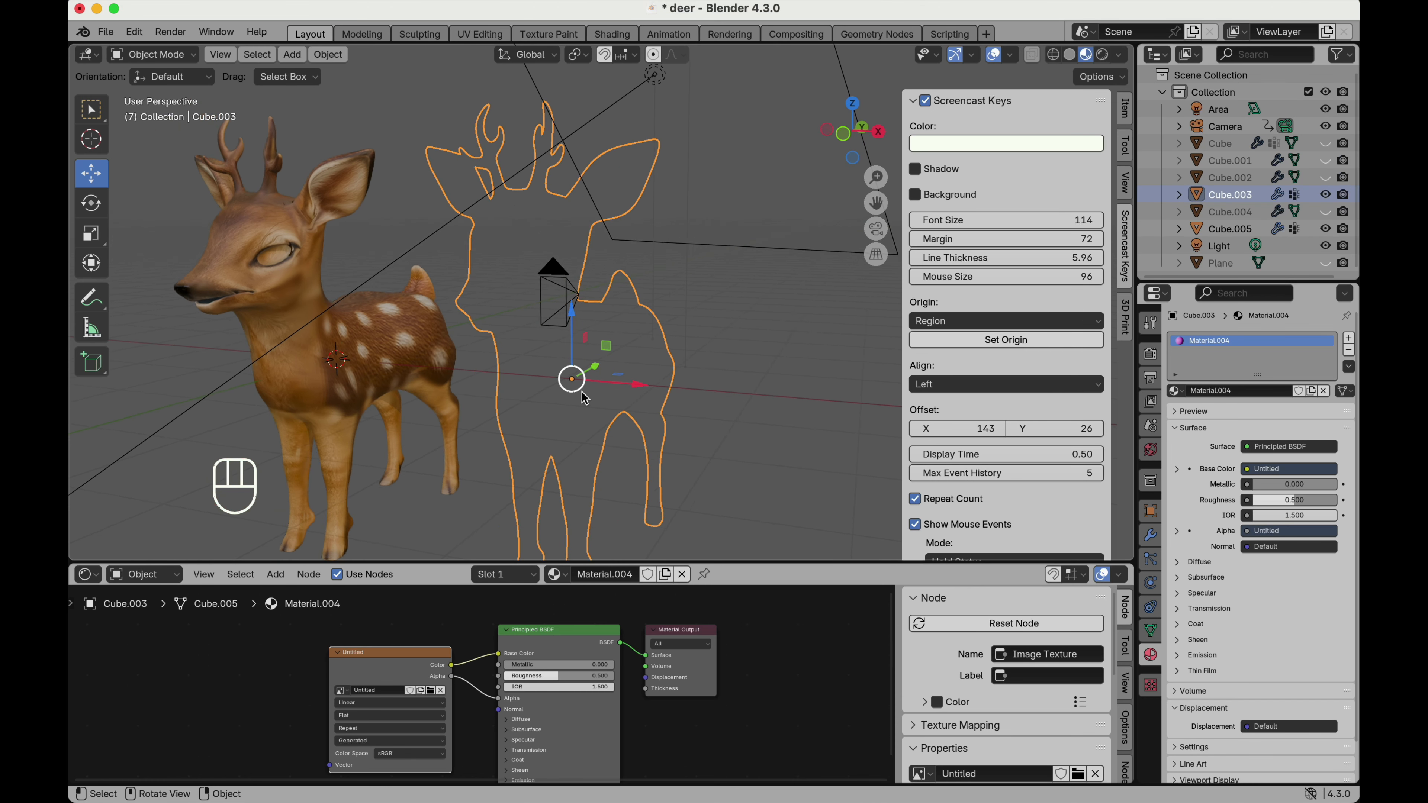
pyautogui.hscroll(-5, 583, 393)
pyautogui.moveTo(499, 699); pyautogui.dragTo(479, 694)
# Select the textured duplicate deer Cube.005 and hide it.
pyautogui.scroll(-3, 567, 392)
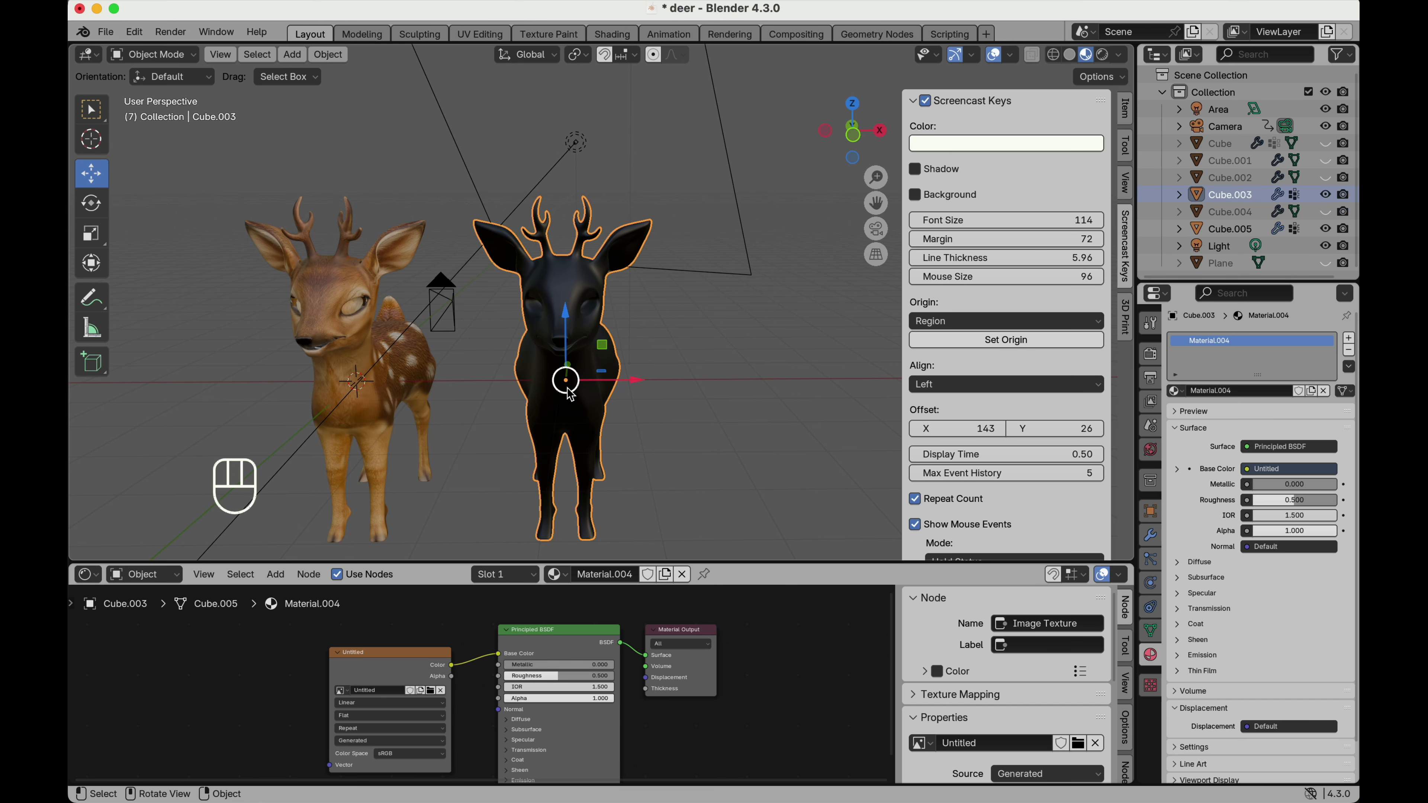
pyautogui.scroll(-7, 915, 609)
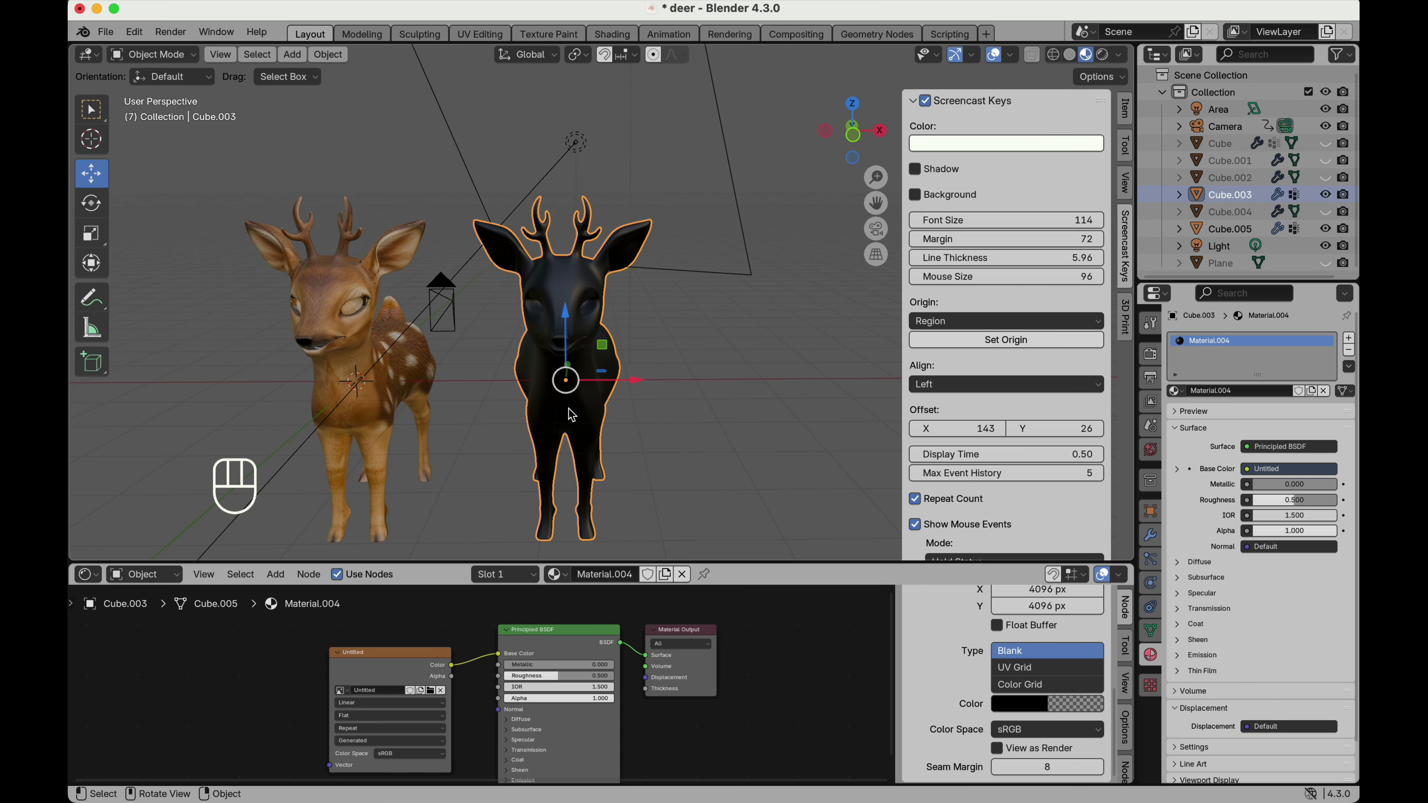
pyautogui.hscroll(5, 568, 408)
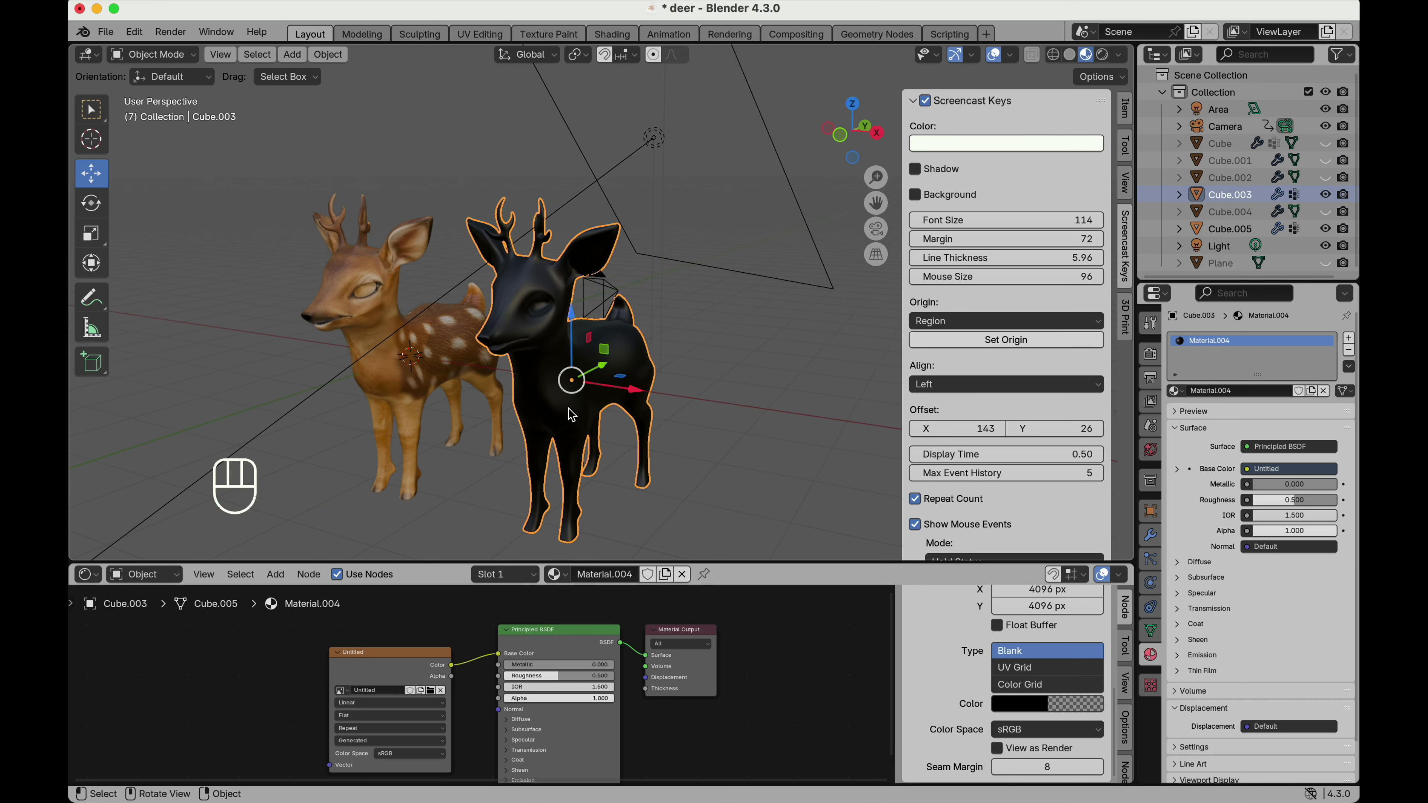
pyautogui.click(423, 383)
pyautogui.press('h')
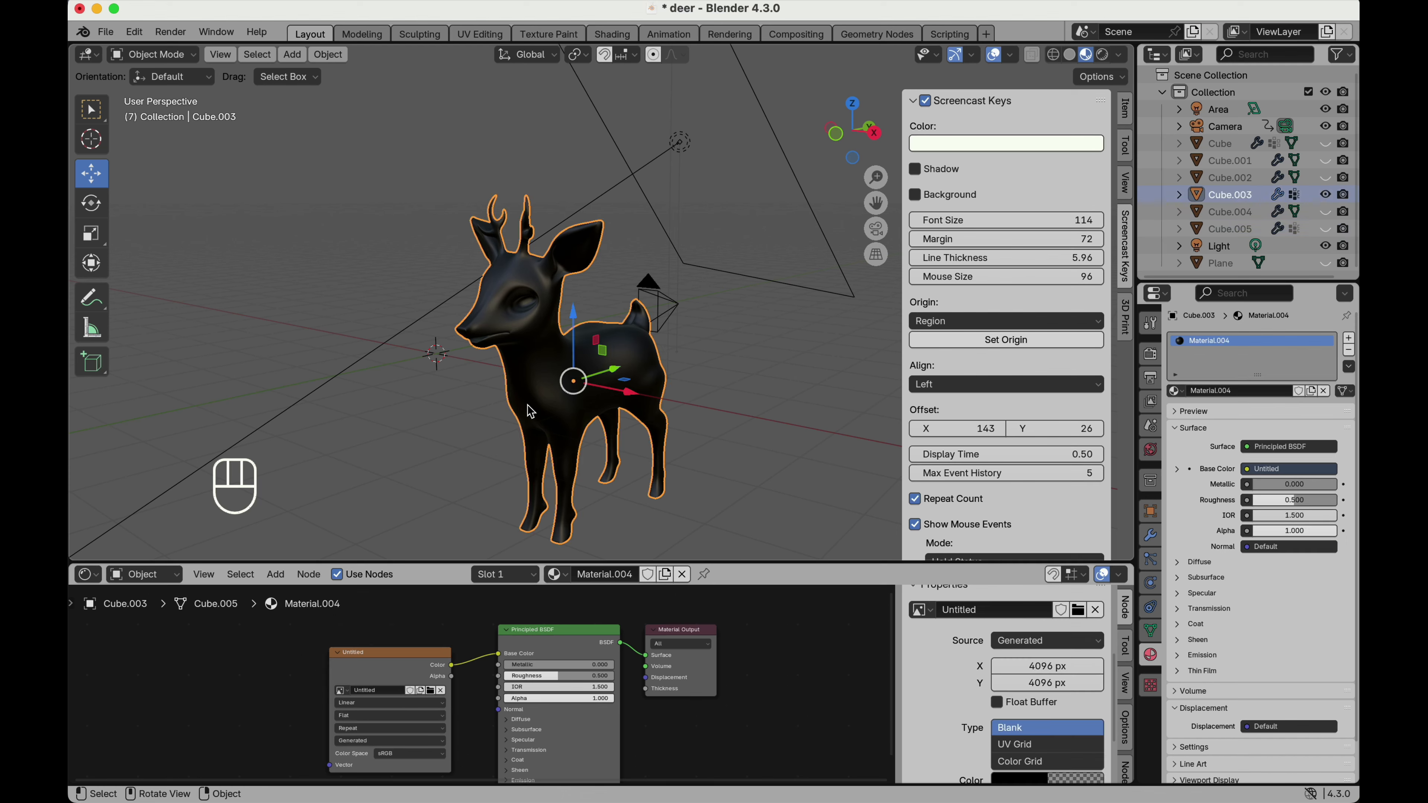
# Switch to the Texture Paint workspace and isolate the deer Cube.003 in local view.
pyautogui.click(548, 34)
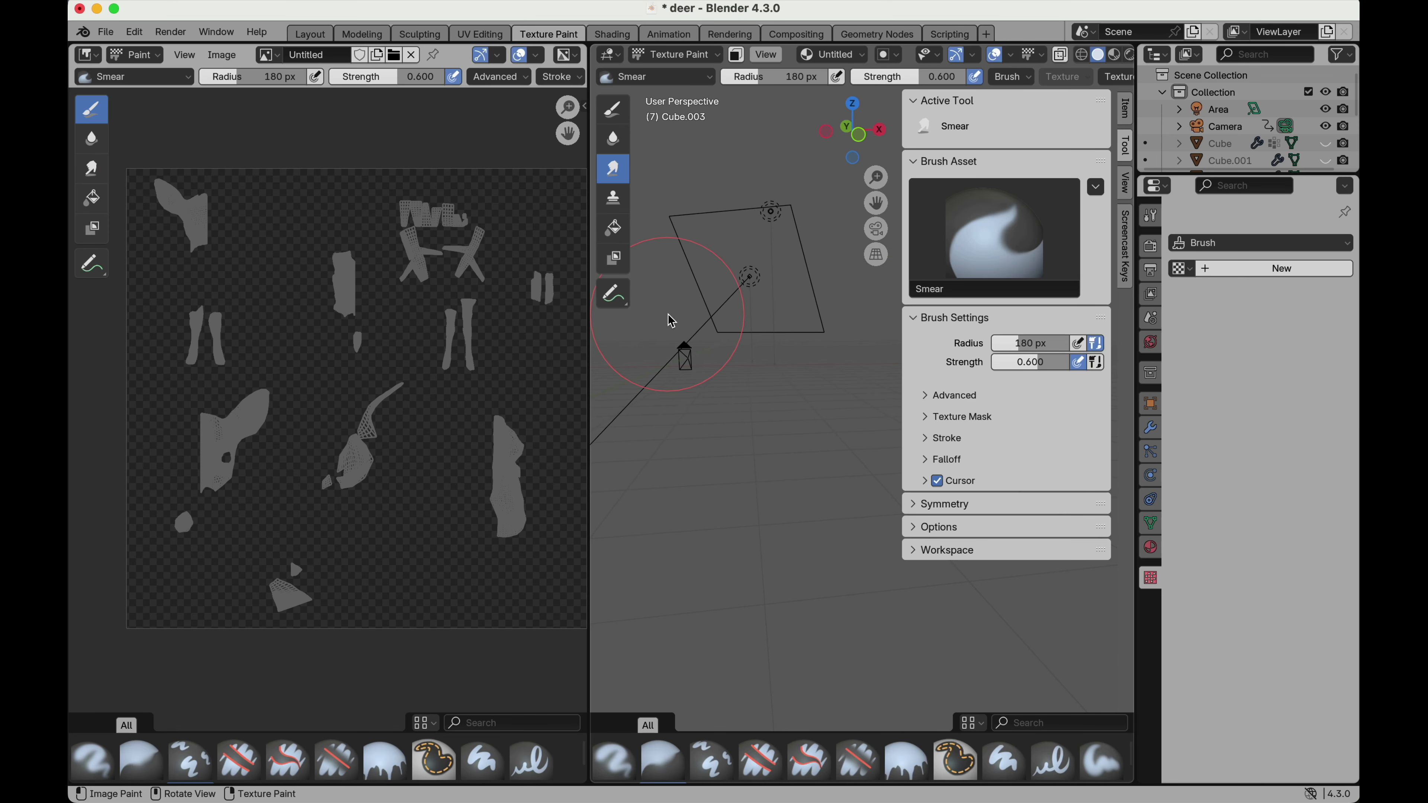
pyautogui.press('/')
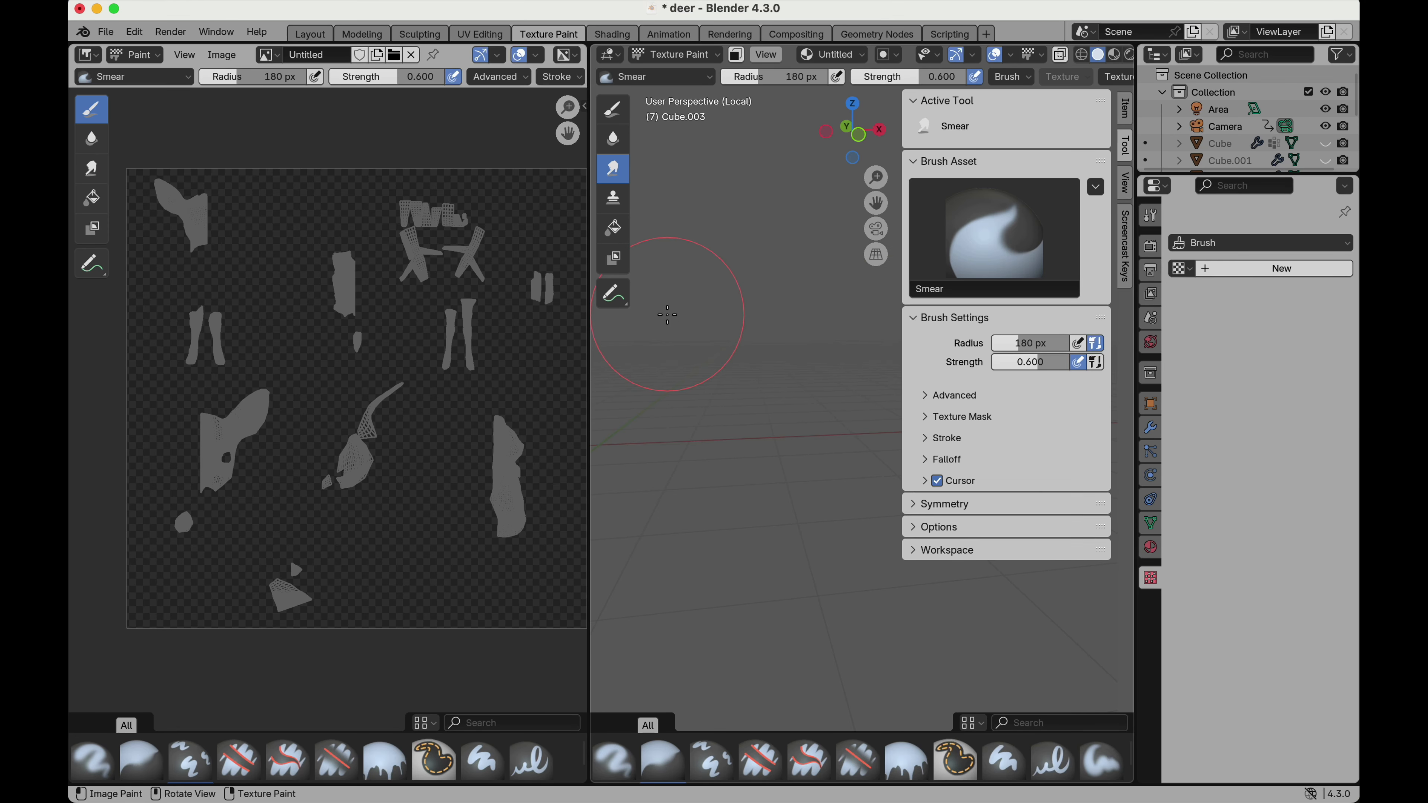
# Fill the whole deer with a light brown base colour using the Fill tool at strength 1.000 with Mix blending.
pyautogui.click(613, 228)
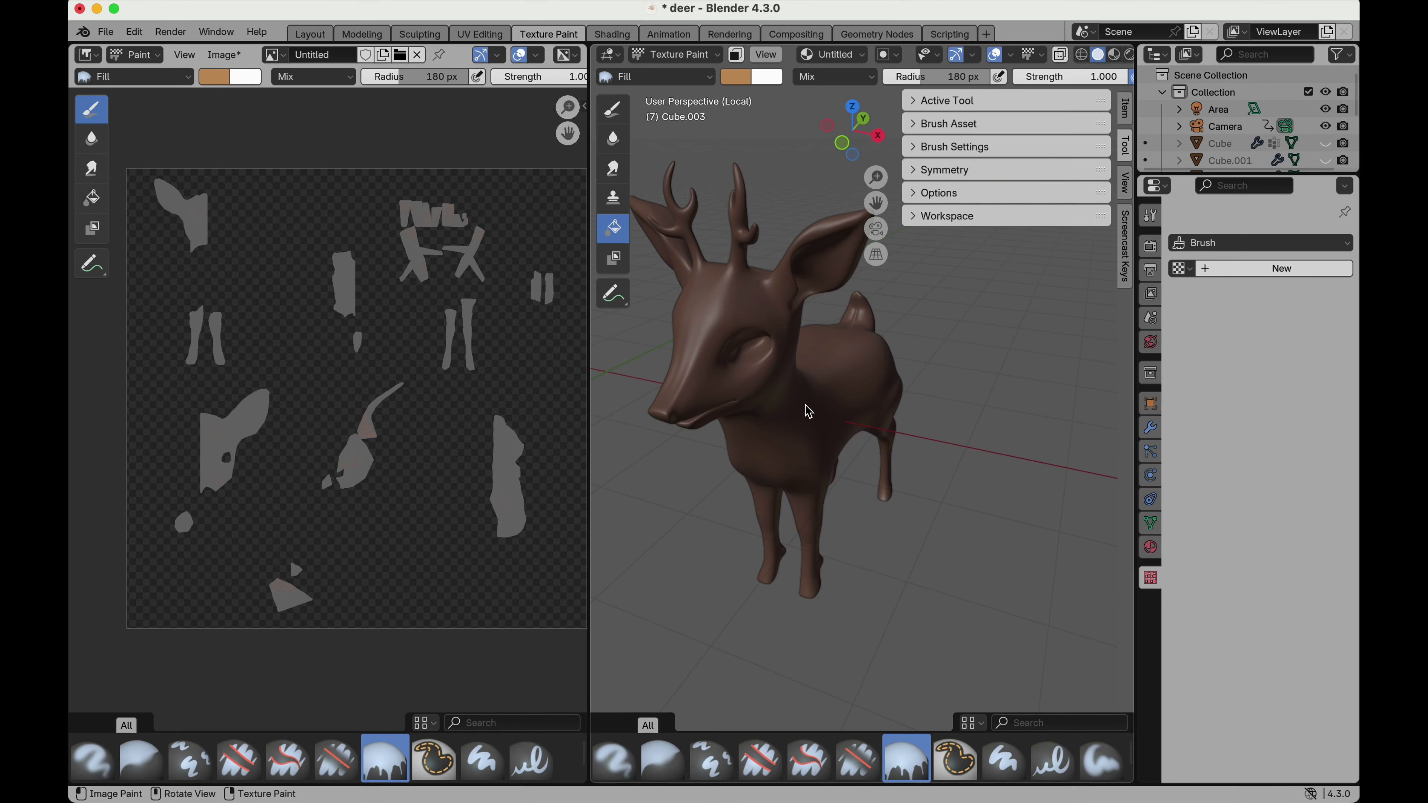
pyautogui.click(808, 415)
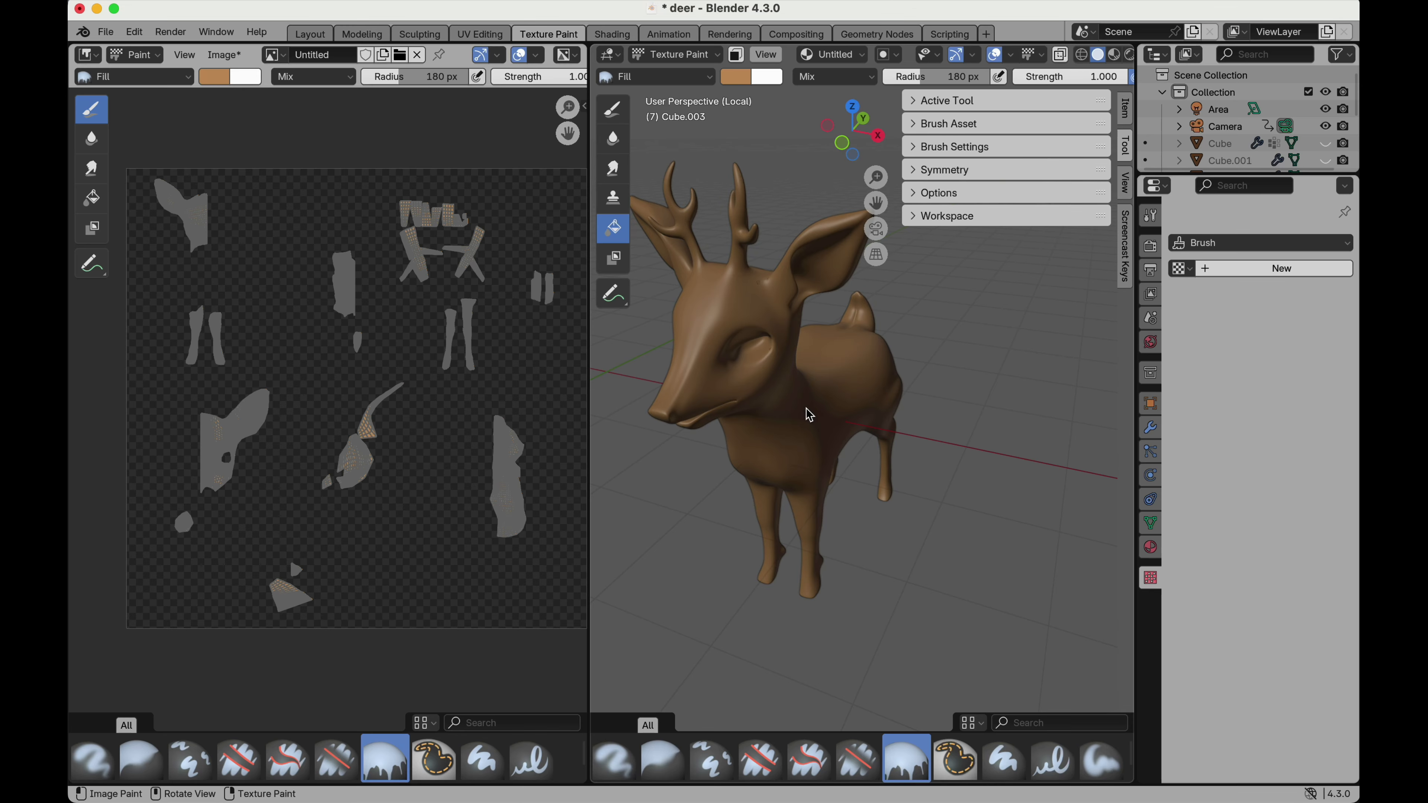
pyautogui.scroll(-10, 808, 415)
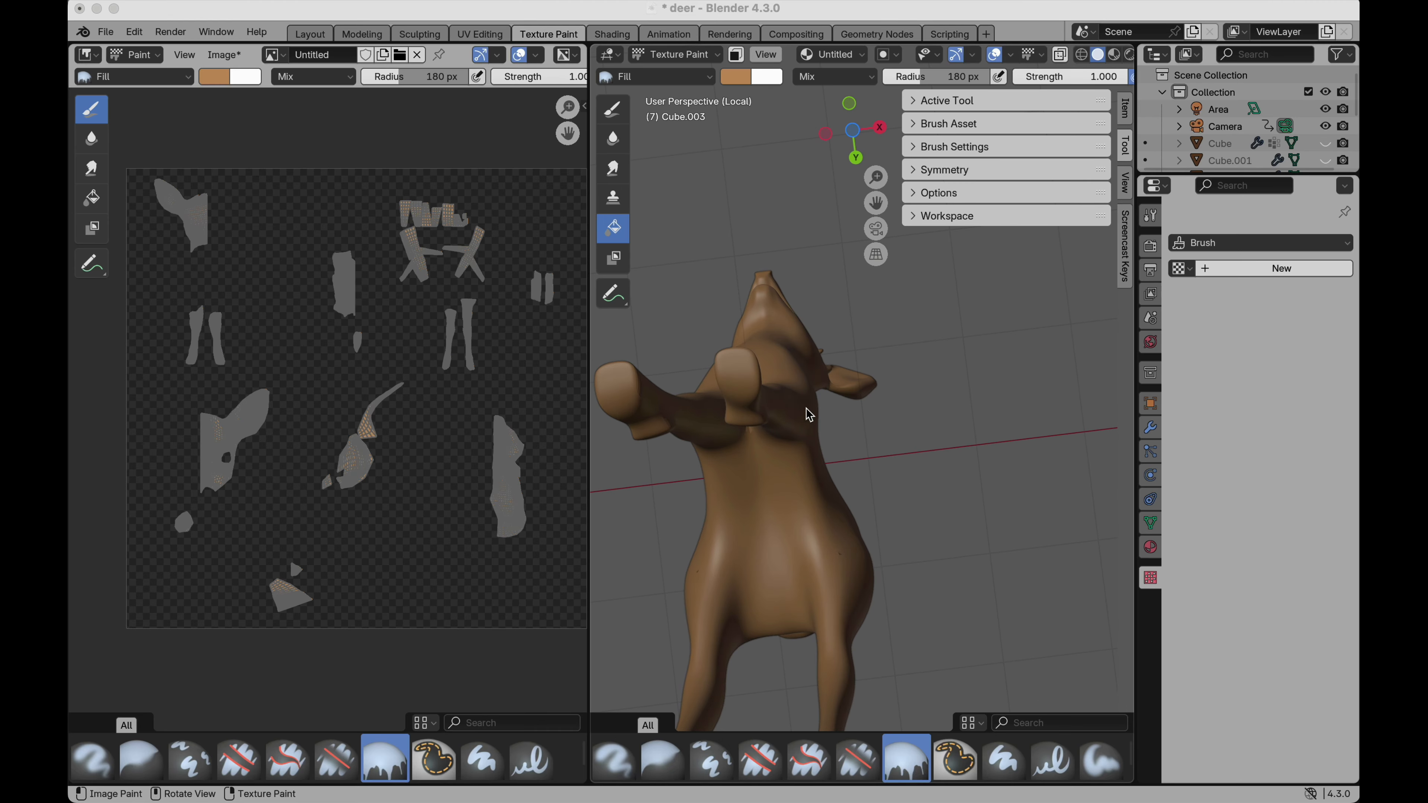
pyautogui.scroll(8, 808, 415)
pyautogui.hscroll(-15, 808, 415)
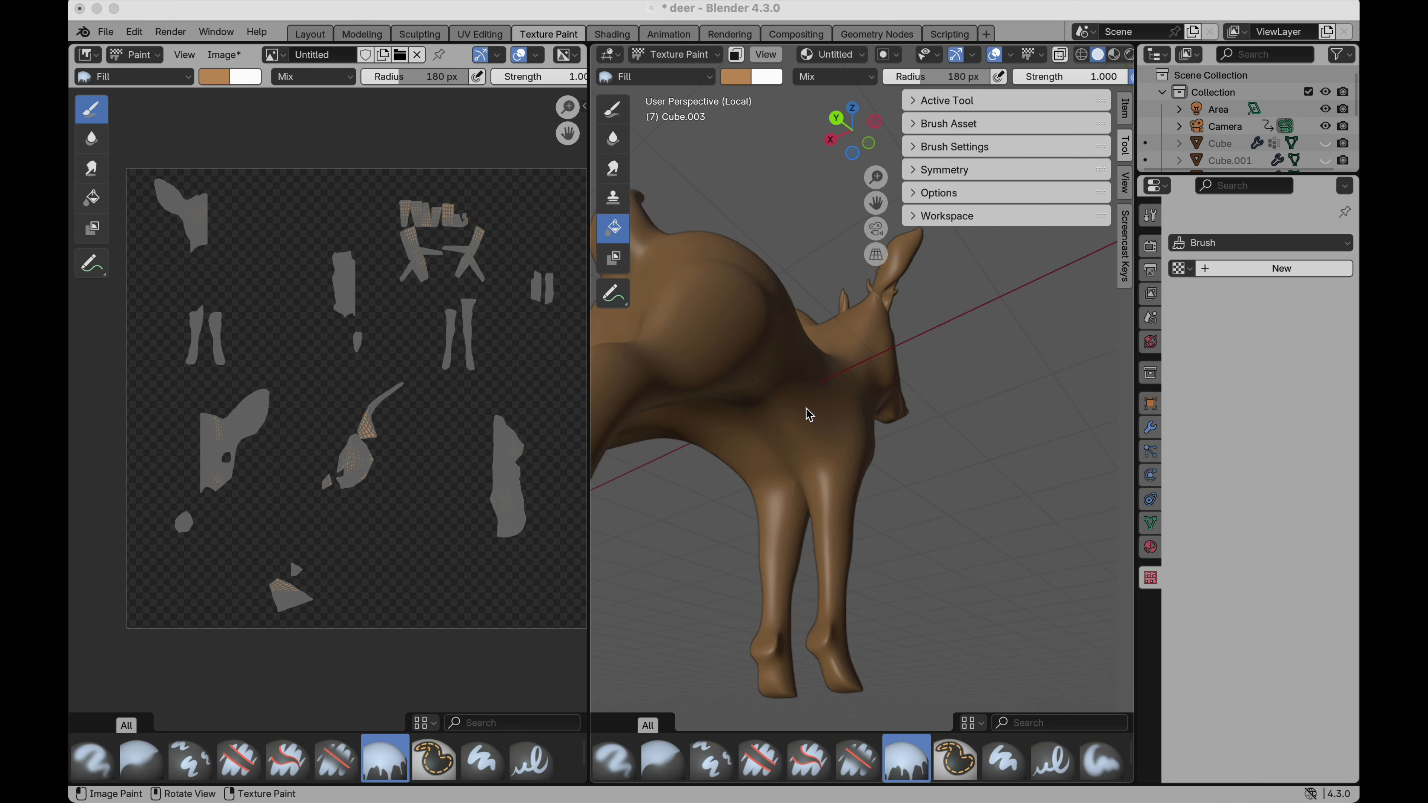
pyautogui.hscroll(-15, 808, 415)
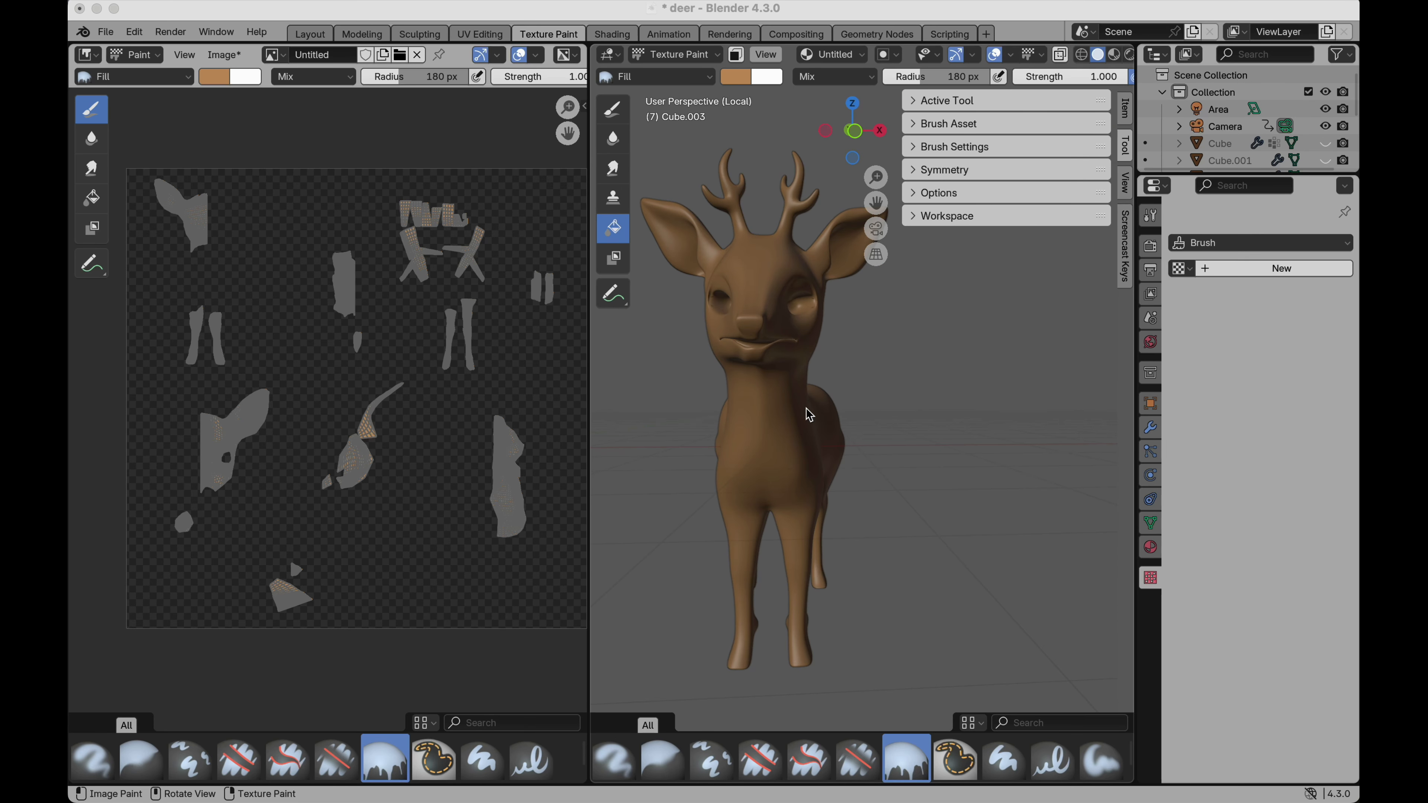
# Switch to the Draw brush tool for painting the deer and brighten the brush colour to light orange.
pyautogui.click(614, 110)
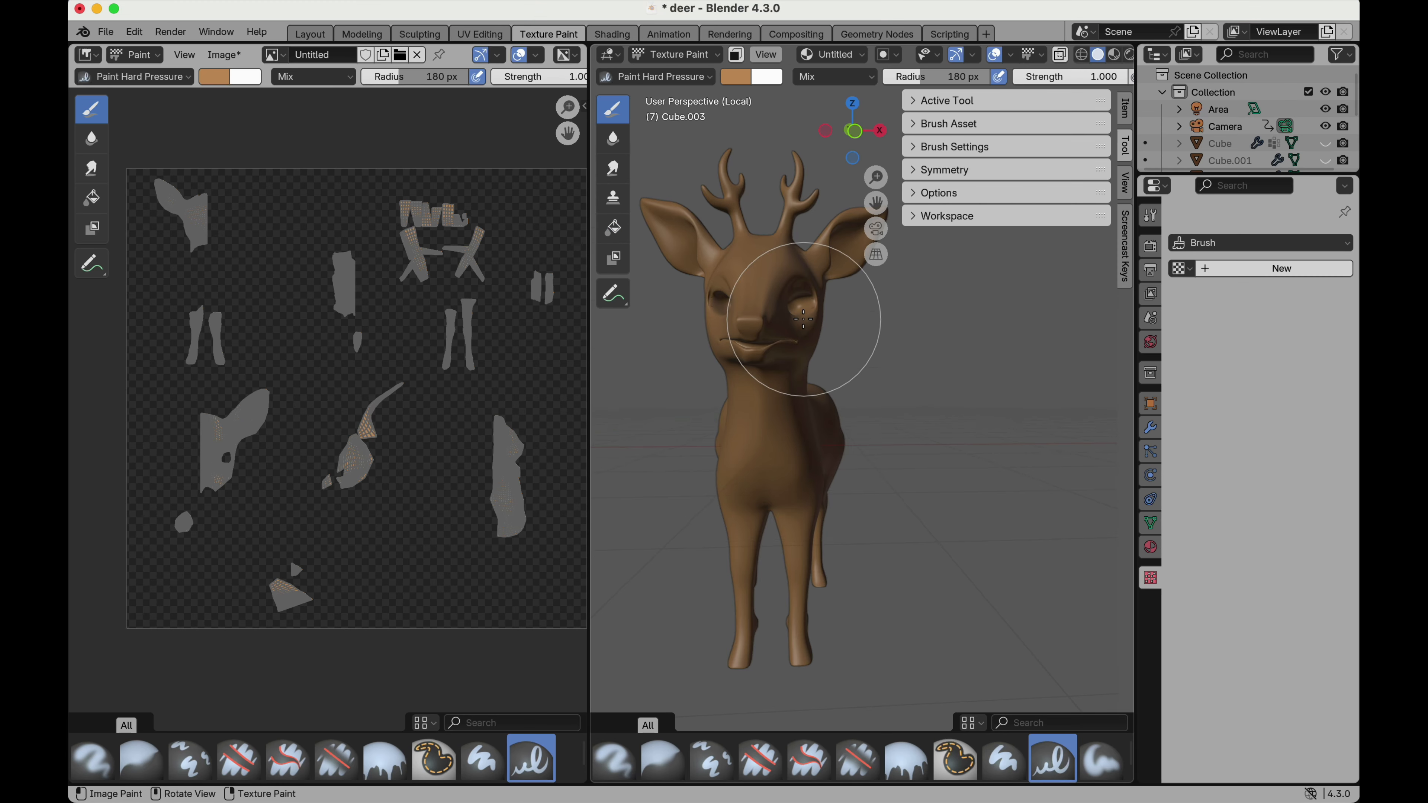
pyautogui.scroll(8, 804, 319)
pyautogui.hscroll(15, 803, 319)
pyautogui.hscroll(10, 804, 320)
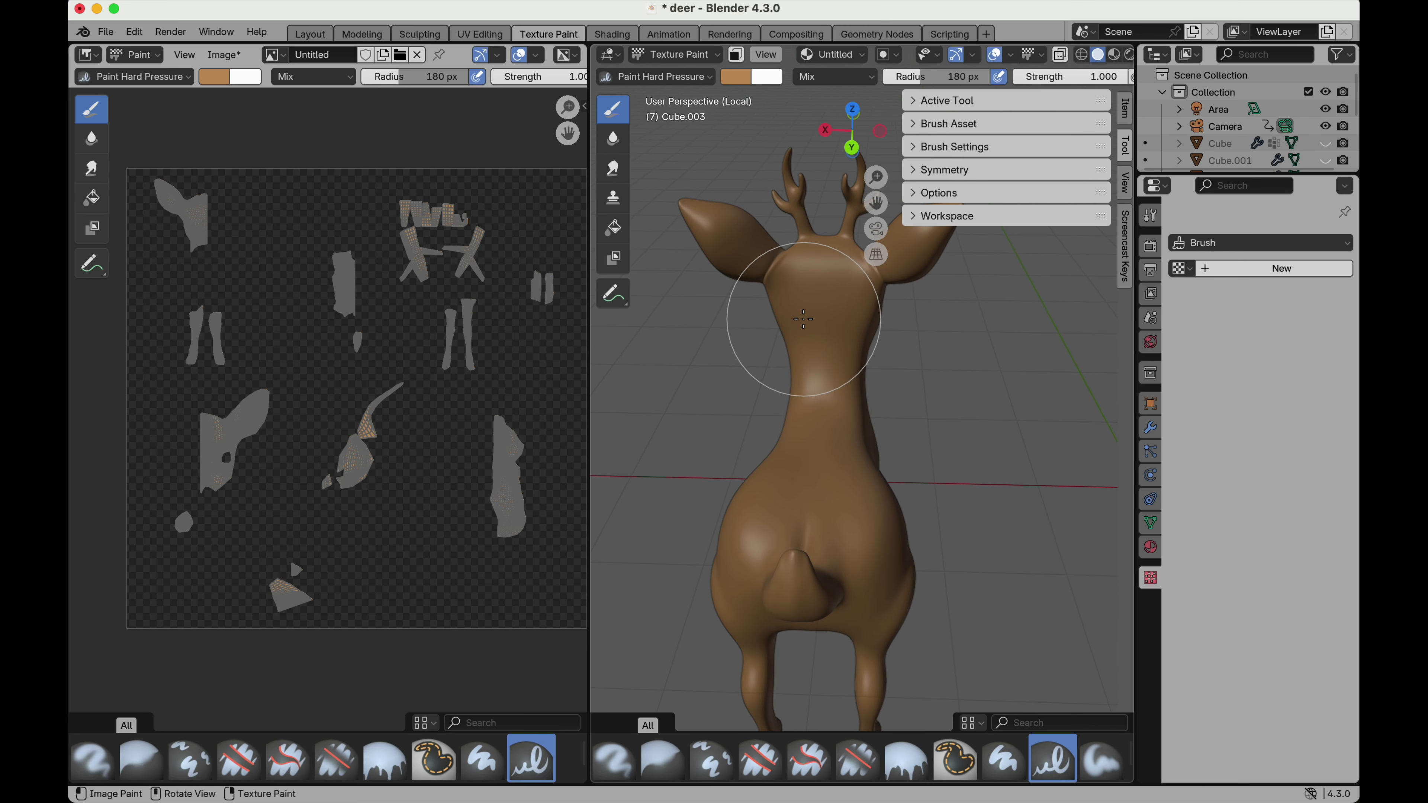
pyautogui.scroll(5, 811, 386)
pyautogui.scroll(-8, 811, 386)
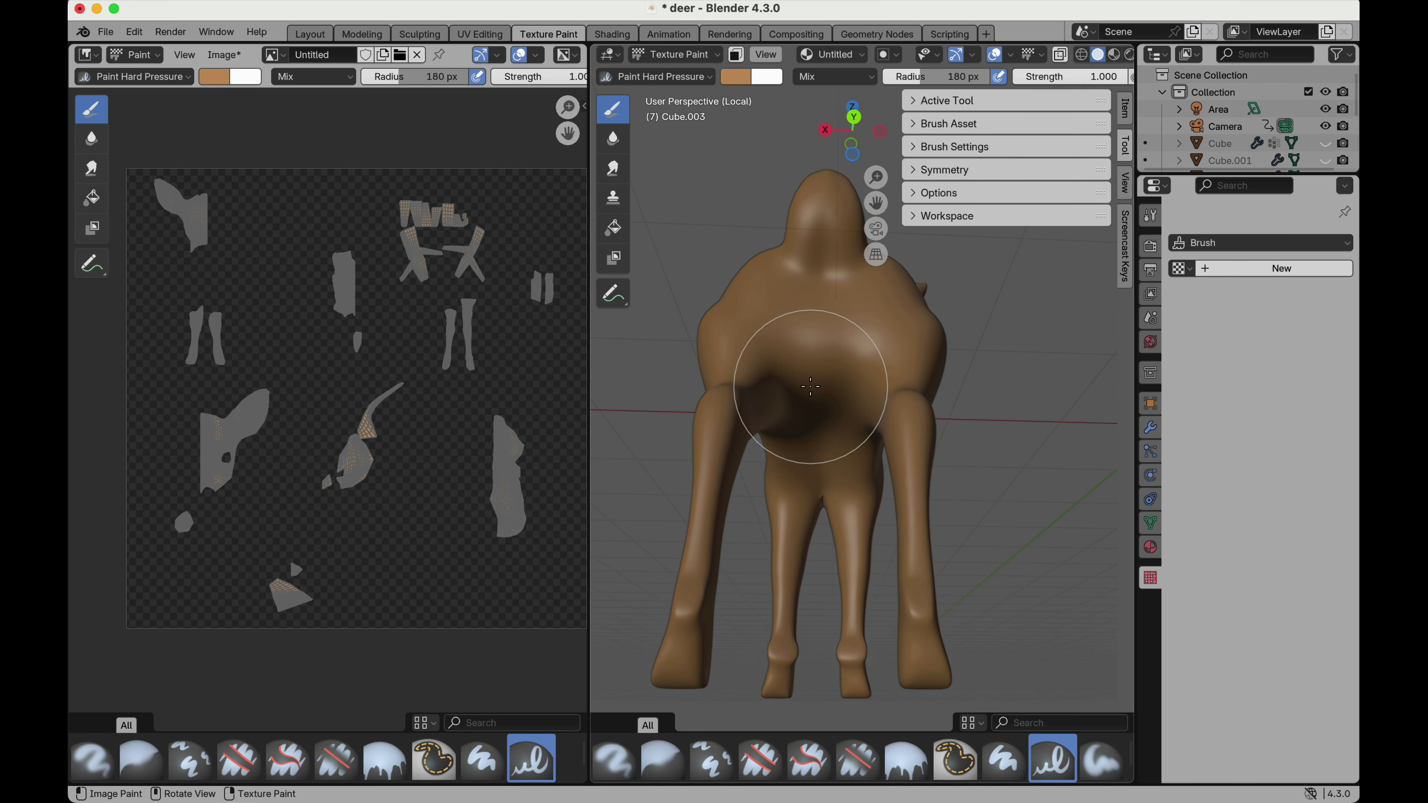
pyautogui.click(738, 79)
pyautogui.moveTo(880, 123); pyautogui.dragTo(877, 93)
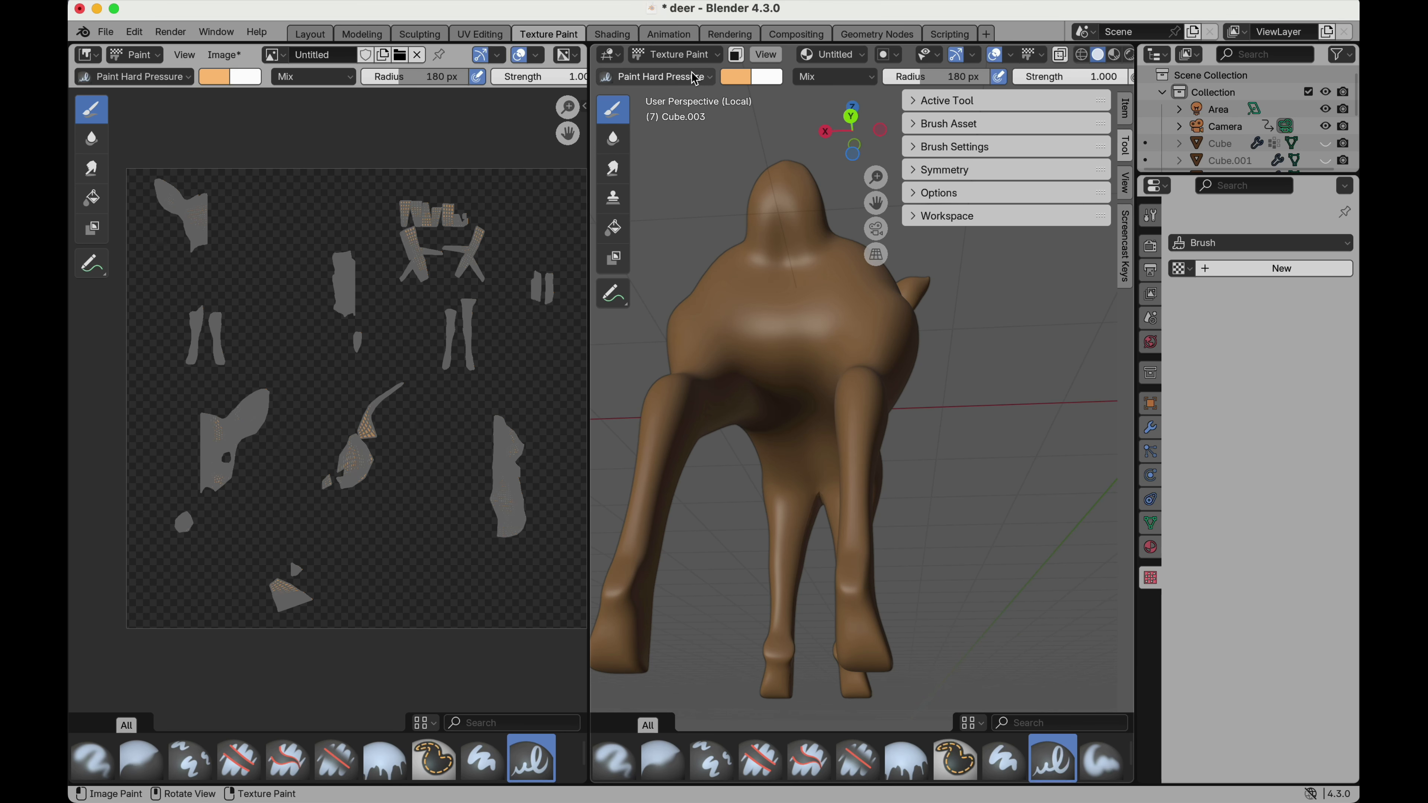
# Choose the Paint Soft brush and set its colour to near-white.
pyautogui.click(682, 77)
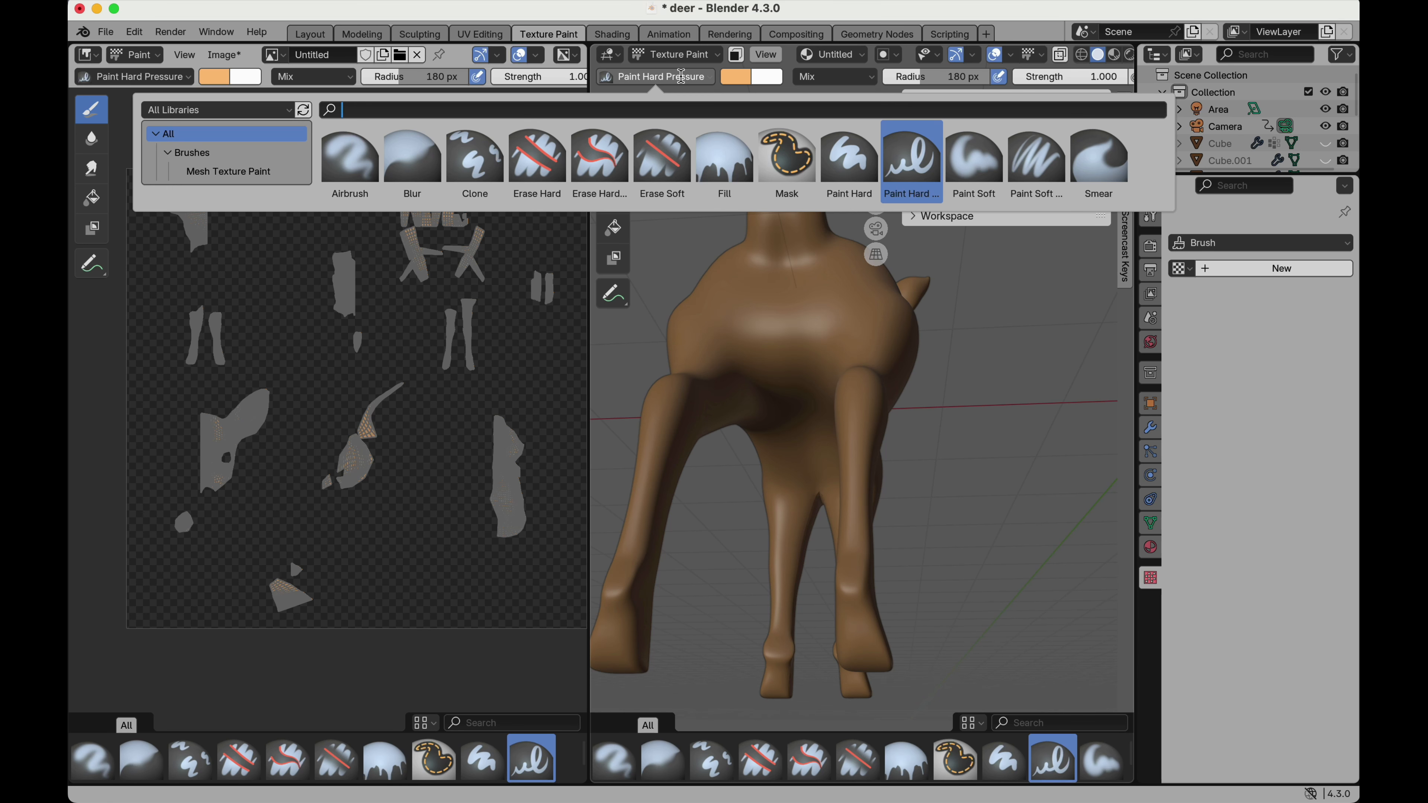
pyautogui.click(974, 160)
pyautogui.scroll(5, 782, 336)
pyautogui.scroll(-5, 782, 336)
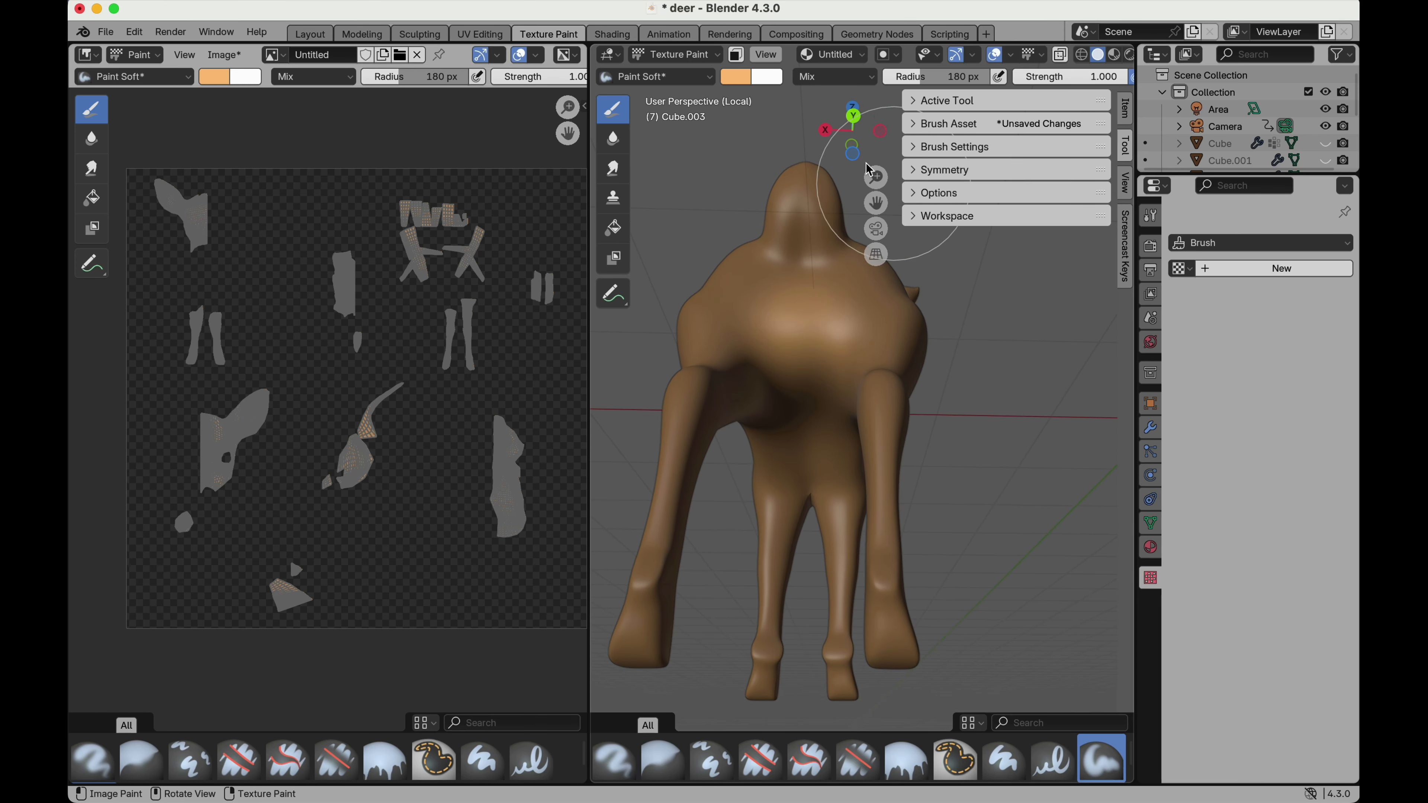
pyautogui.click(750, 78)
pyautogui.moveTo(785, 192); pyautogui.dragTo(802, 156)
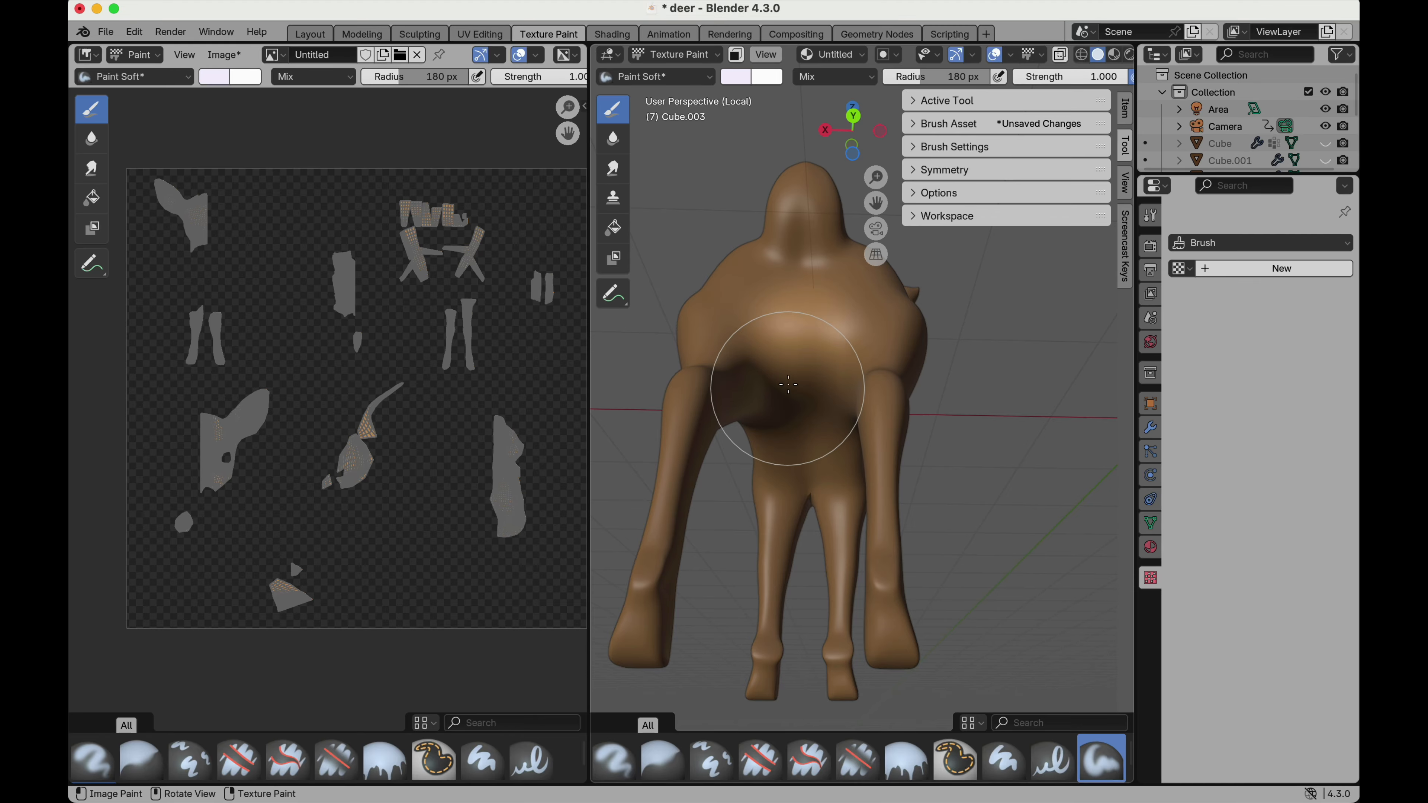
# Paint the deer's rump, tail underside and belly white, reducing the brush radius to 121 px.
pyautogui.moveTo(795, 363); pyautogui.dragTo(797, 231)
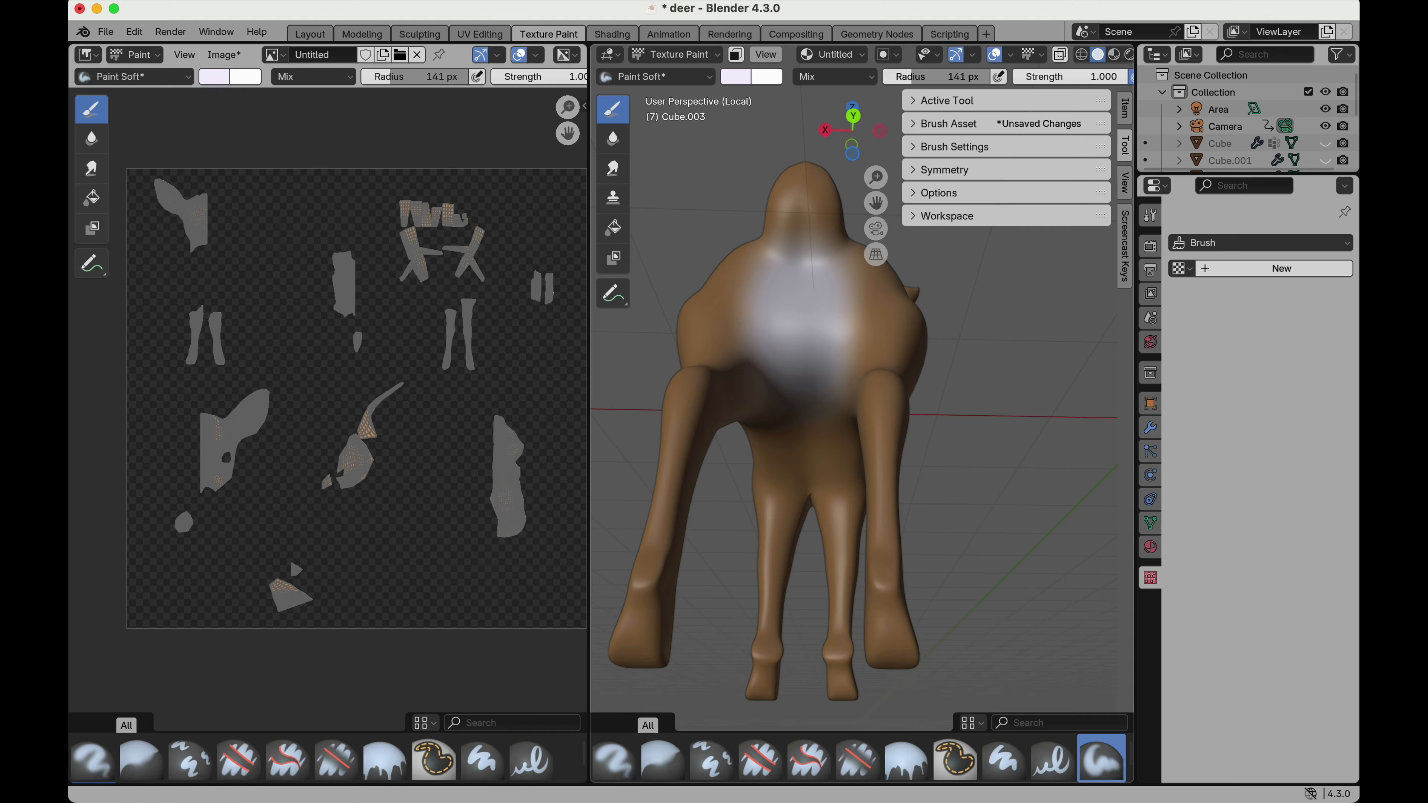
pyautogui.click(801, 227)
pyautogui.moveTo(801, 227)
pyautogui.mouseDown(button='middle')
pyautogui.moveTo(791, 216)
pyautogui.moveTo(778, 322)
pyautogui.mouseUp(button='middle')
pyautogui.moveTo(749, 424); pyautogui.dragTo(699, 536)
pyautogui.moveTo(753, 429); pyautogui.dragTo(772, 367)
pyautogui.scroll(10, 789, 318)
pyautogui.hscroll(5, 789, 318)
pyautogui.hscroll(-5, 789, 319)
# Switch to the Smear tool and inspect the white underside and the front of the deer.
pyautogui.click(613, 175)
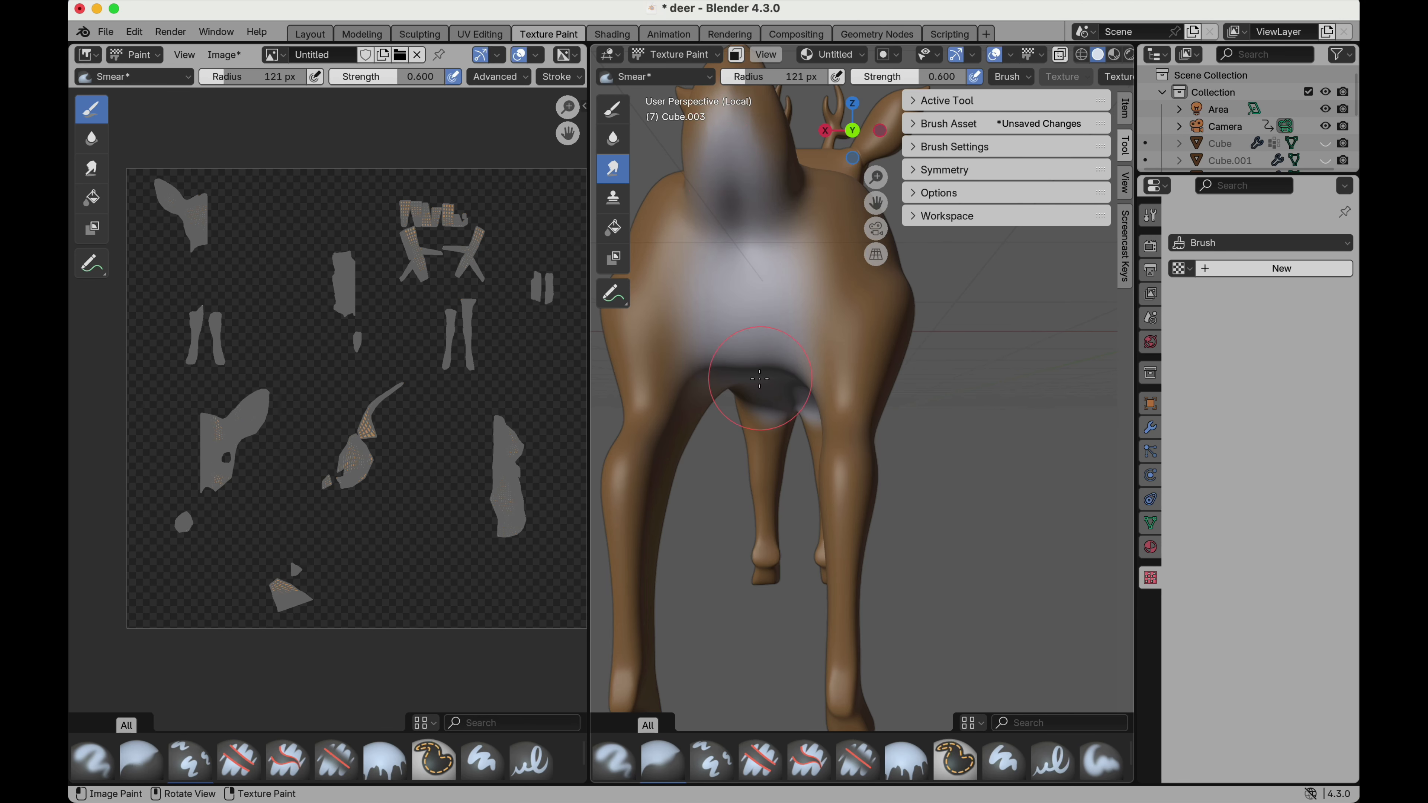
pyautogui.scroll(-10, 759, 379)
pyautogui.scroll(10, 759, 379)
pyautogui.hscroll(-10, 760, 379)
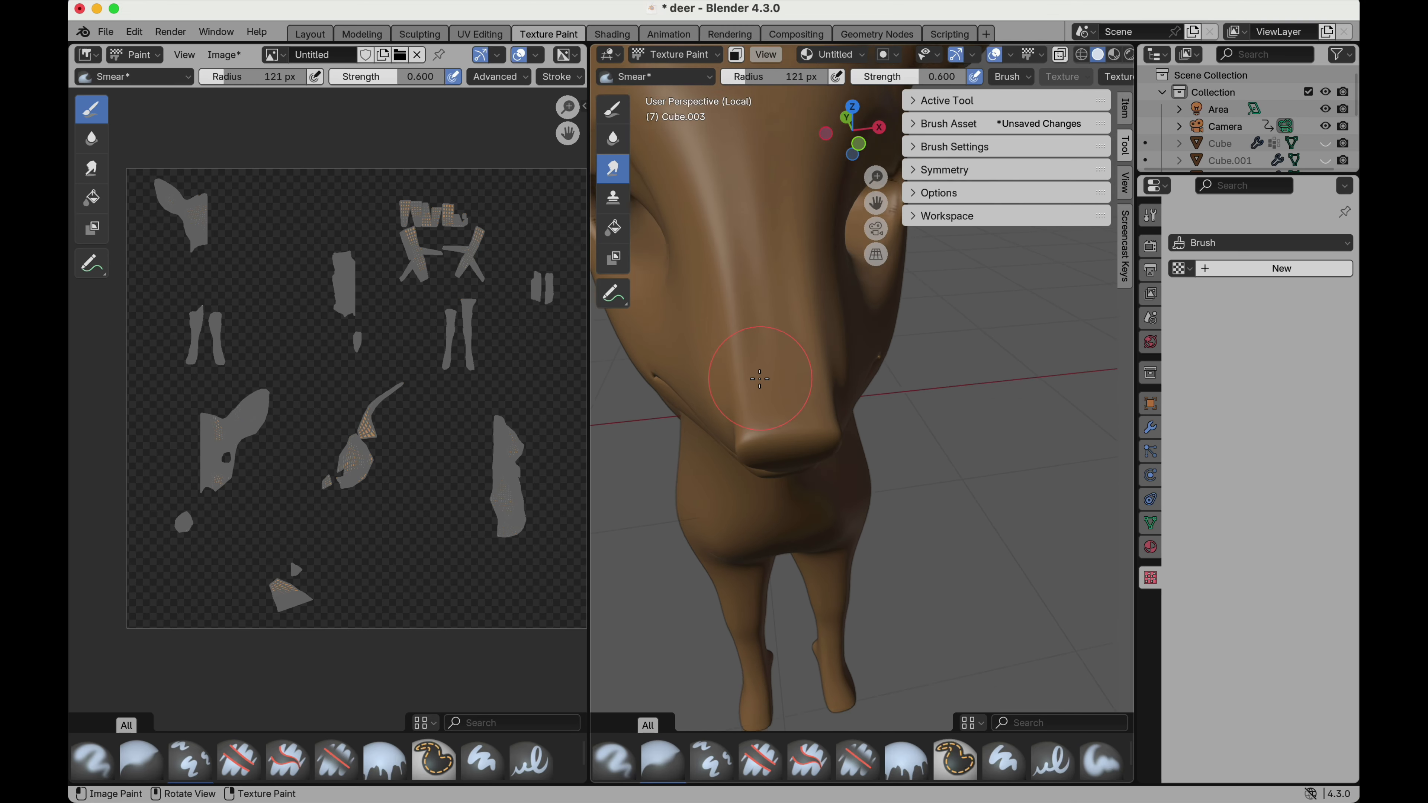
pyautogui.scroll(-5, 760, 378)
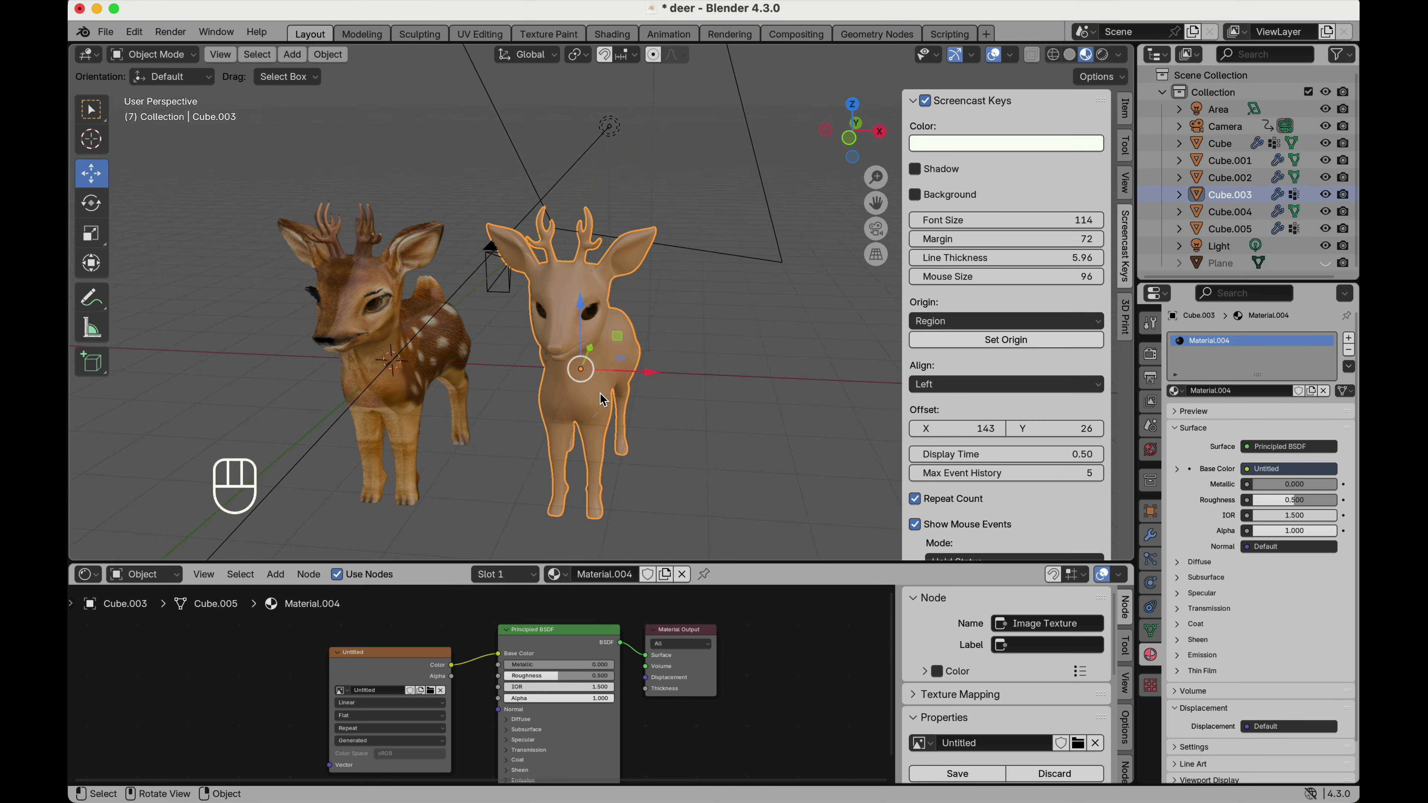
pyautogui.scroll(-3, 603, 400)
# Return to the Texture Paint workspace with the deer out of local view, beside the textured reference deer.
pyautogui.click(560, 34)
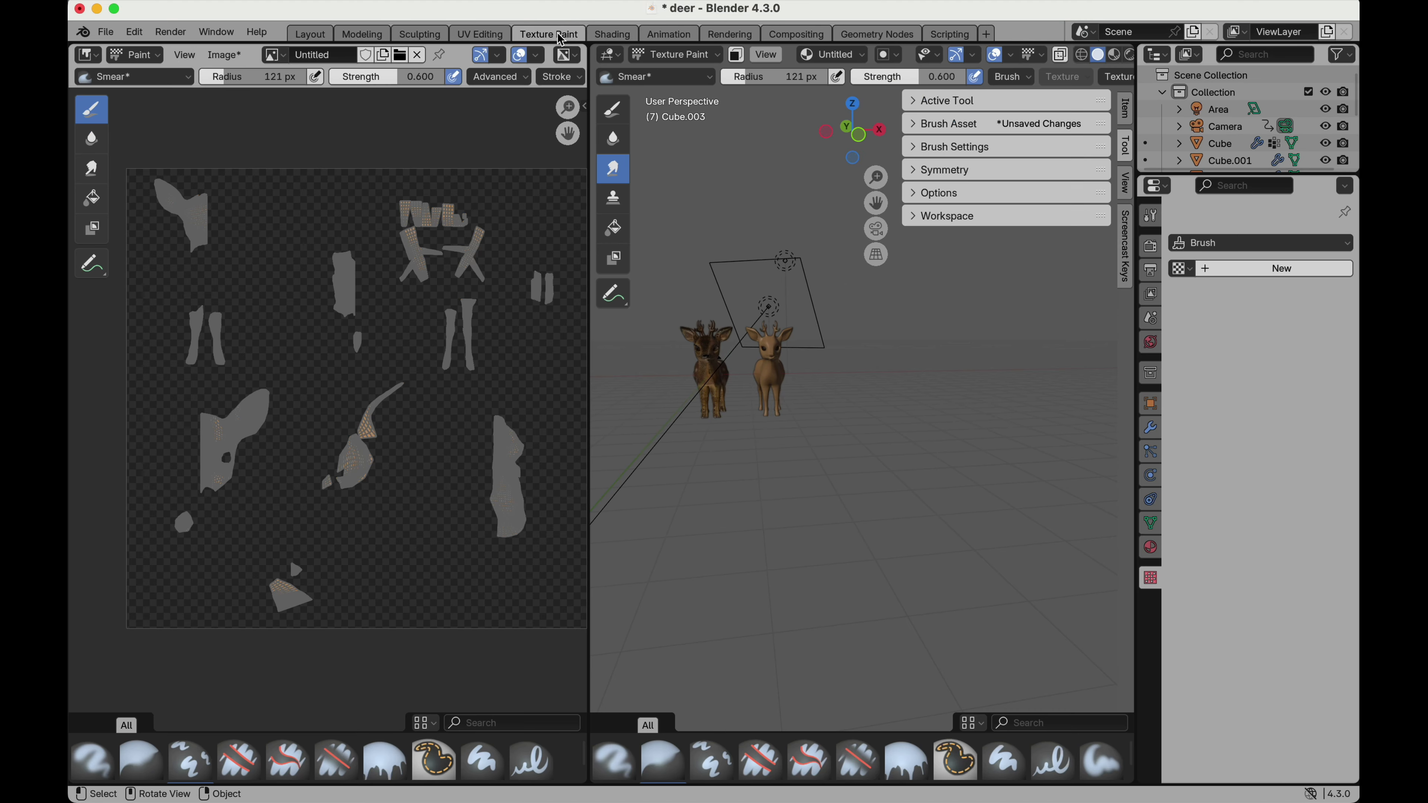
pyautogui.scroll(6, 730, 370)
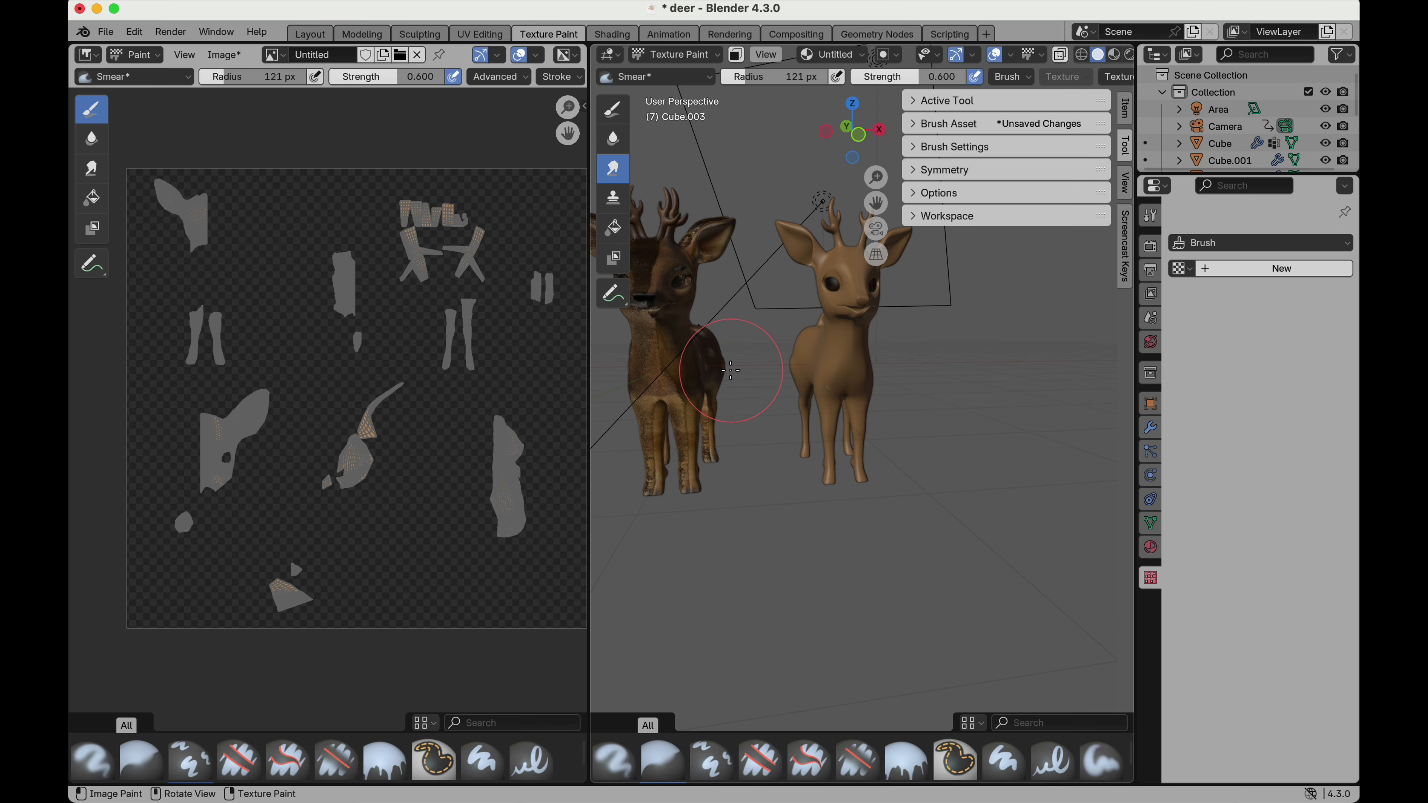
pyautogui.scroll(5, 819, 338)
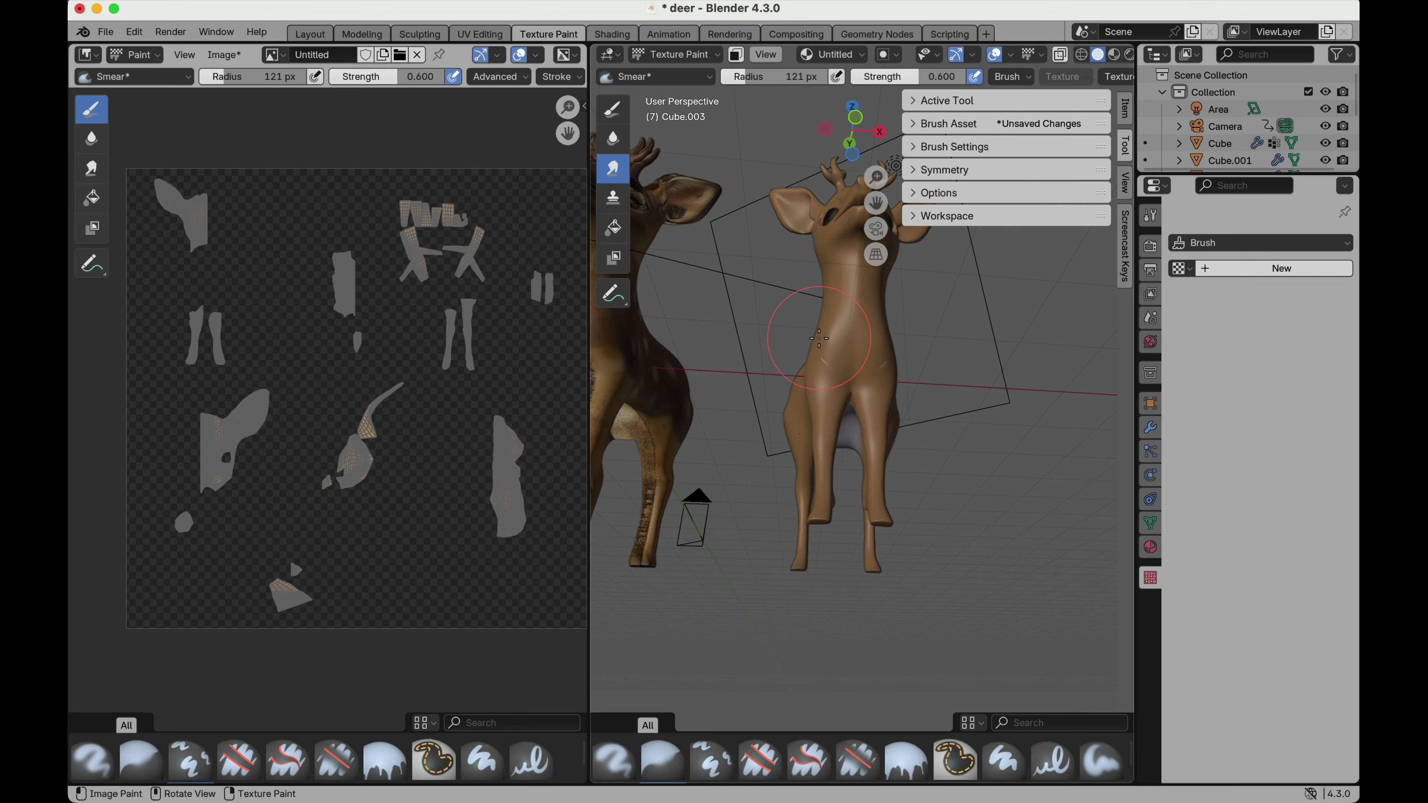
pyautogui.hscroll(5, 819, 338)
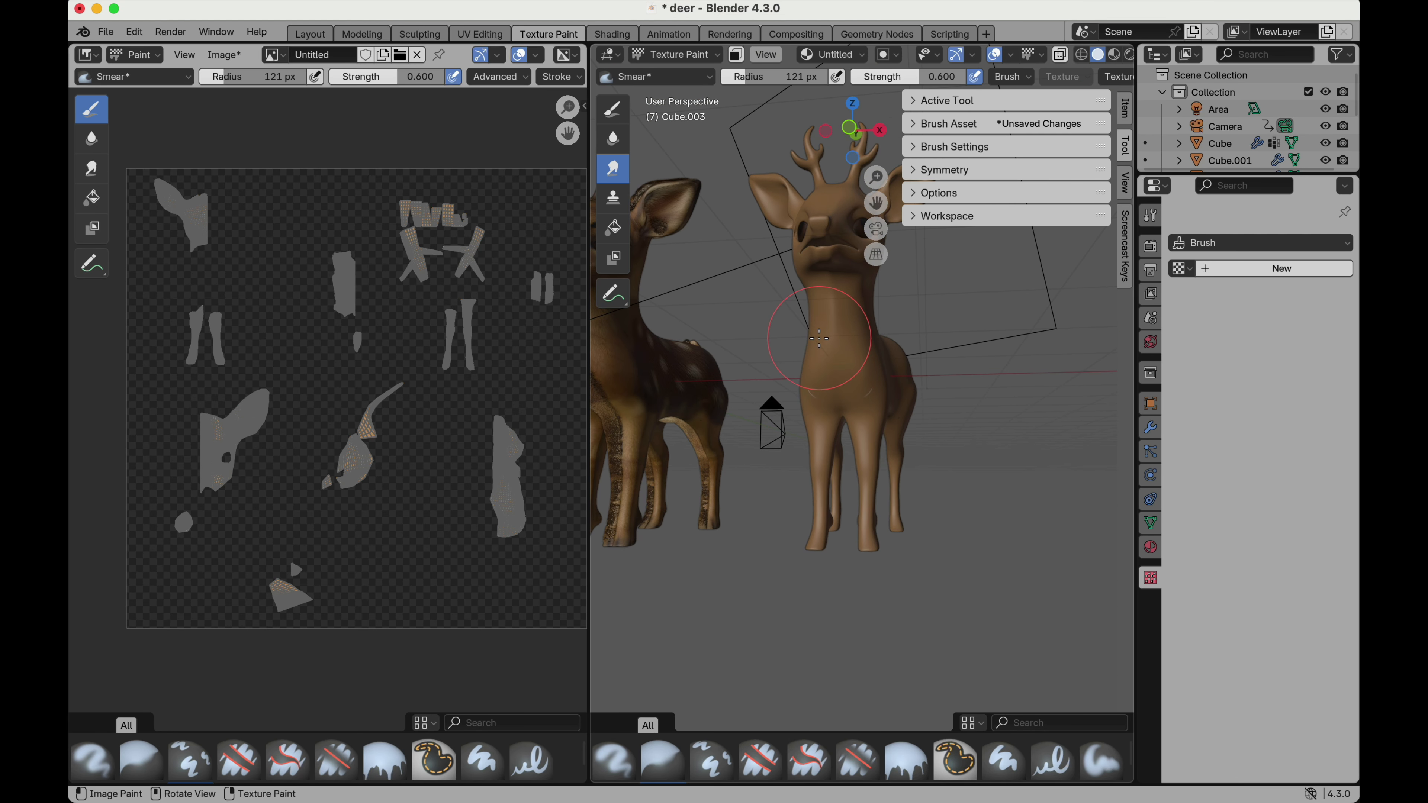
pyautogui.scroll(3, 846, 332)
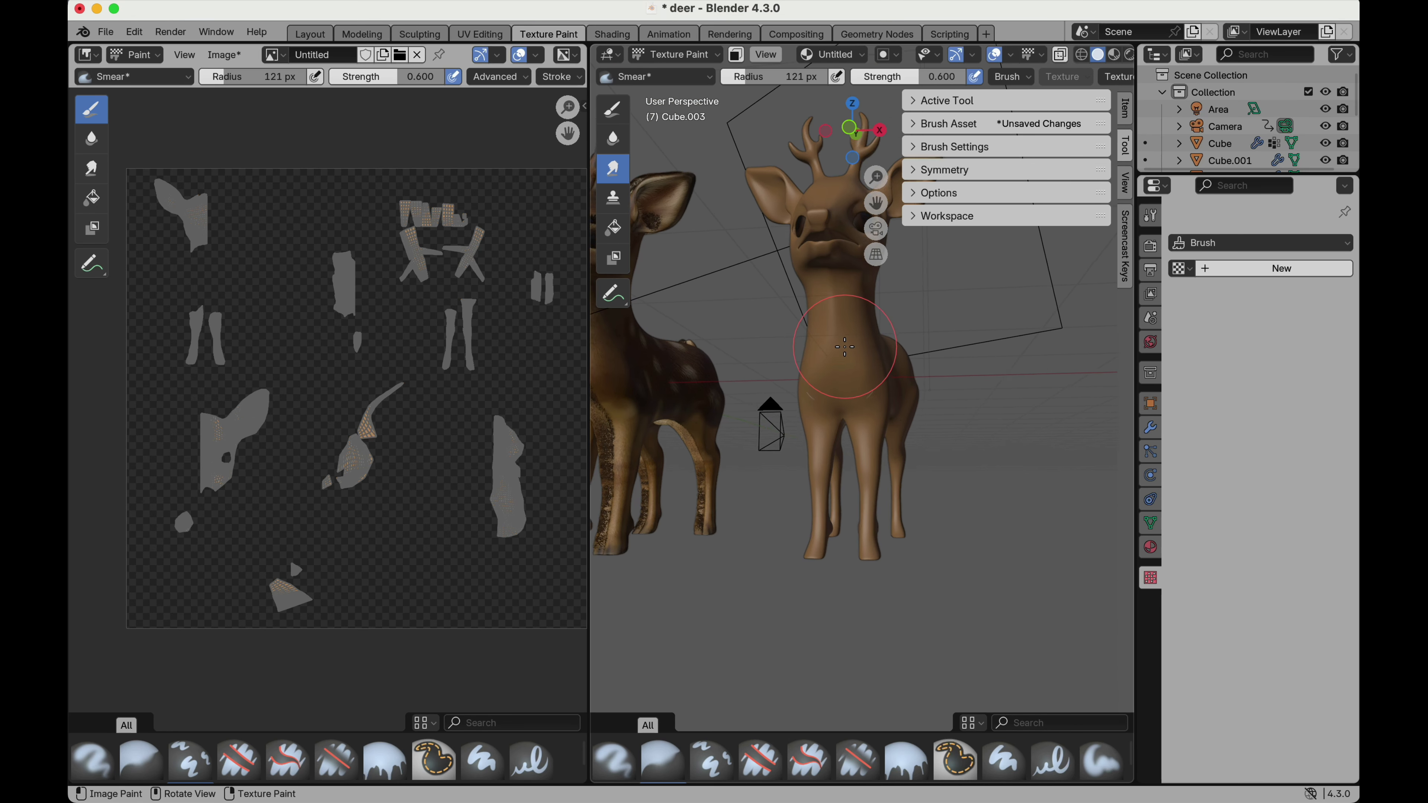
# Switch back to the Draw tool, sample the brown from the deer's chest, and paint a stroke over the chest.
pyautogui.click(619, 112)
pyautogui.click(739, 82)
pyautogui.click(874, 330)
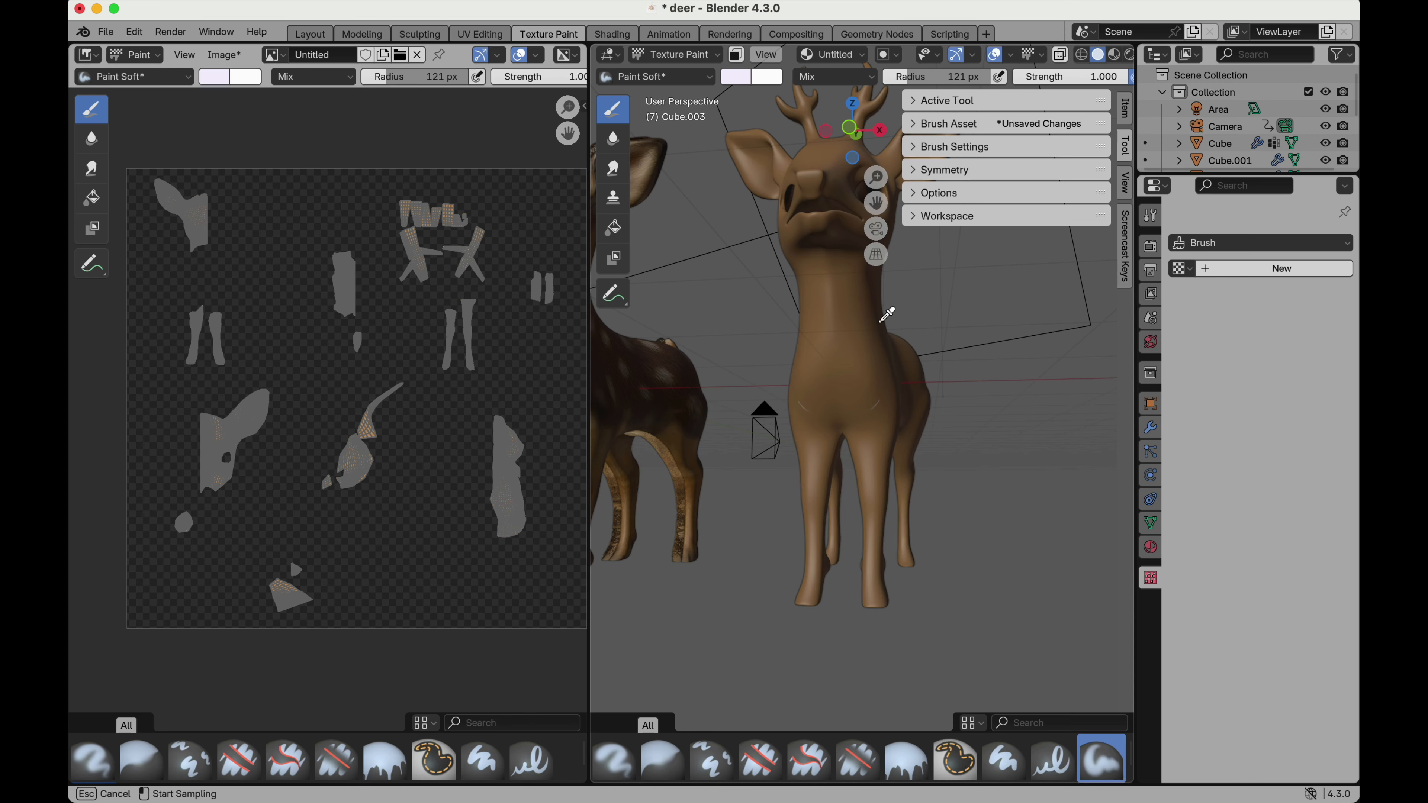
pyautogui.click(871, 382)
pyautogui.scroll(-2, 871, 382)
pyautogui.scroll(1, 871, 382)
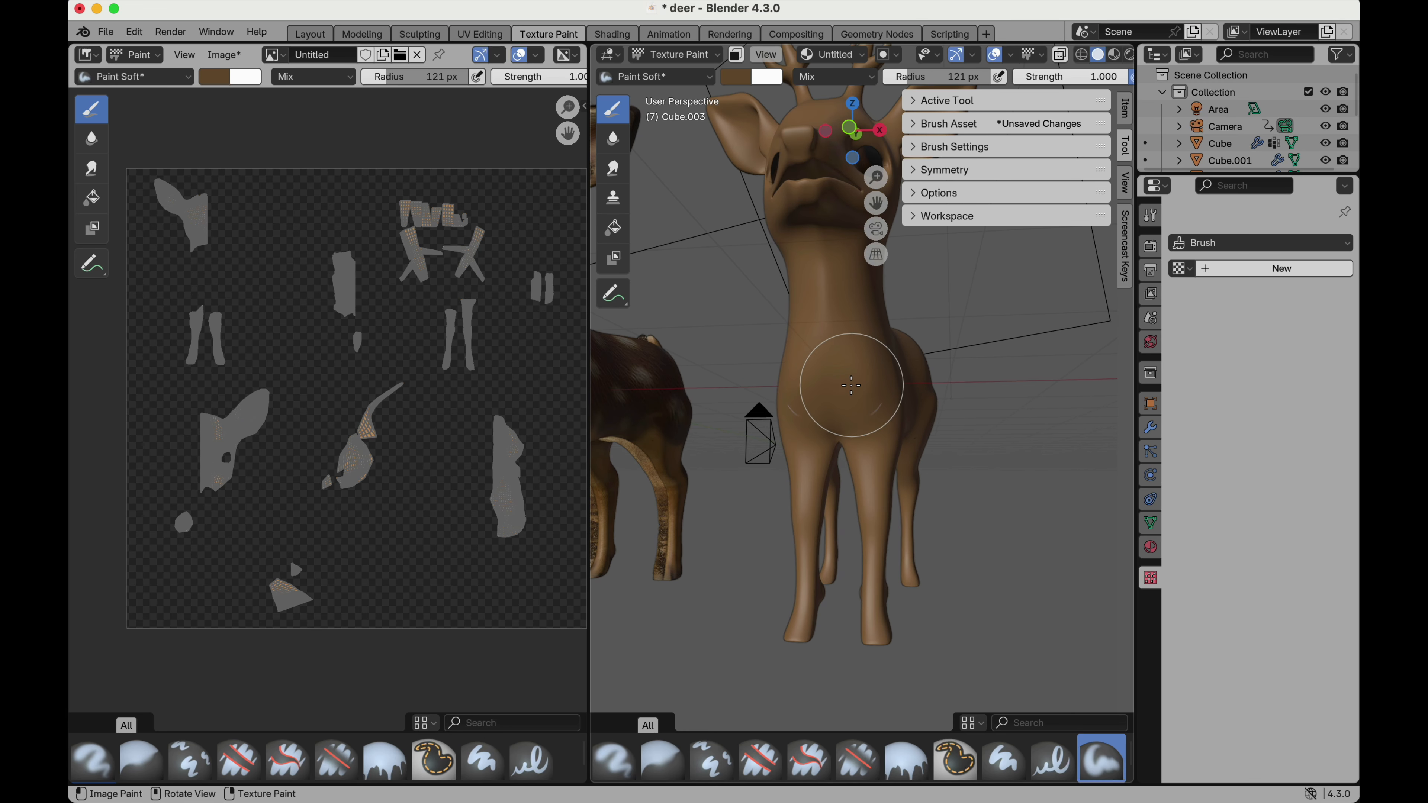
pyautogui.moveTo(840, 343); pyautogui.dragTo(844, 364)
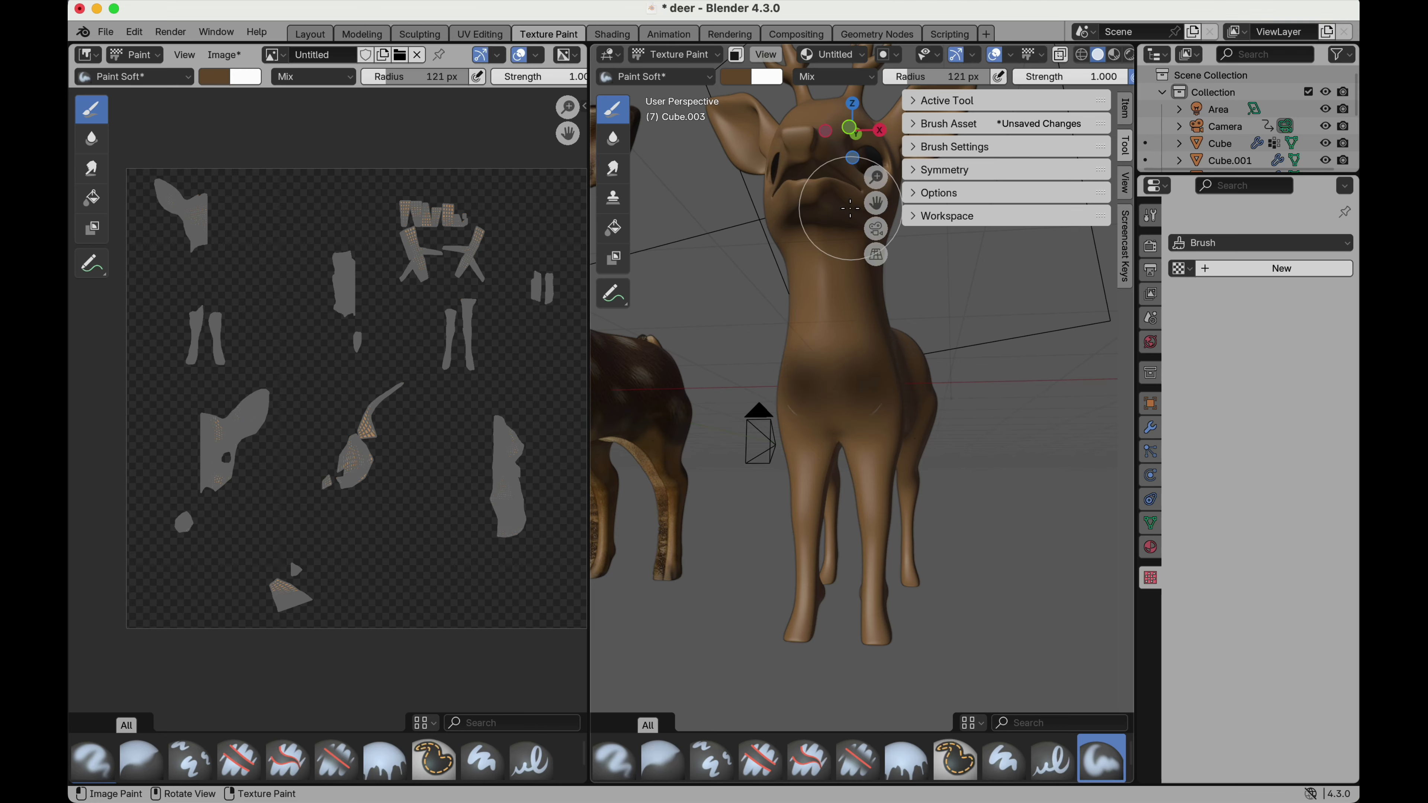
# Change the brush colour to a saturated orange-brown and paint it over the deer's chest and lower neck.
pyautogui.click(744, 79)
pyautogui.moveTo(879, 168); pyautogui.dragTo(877, 139)
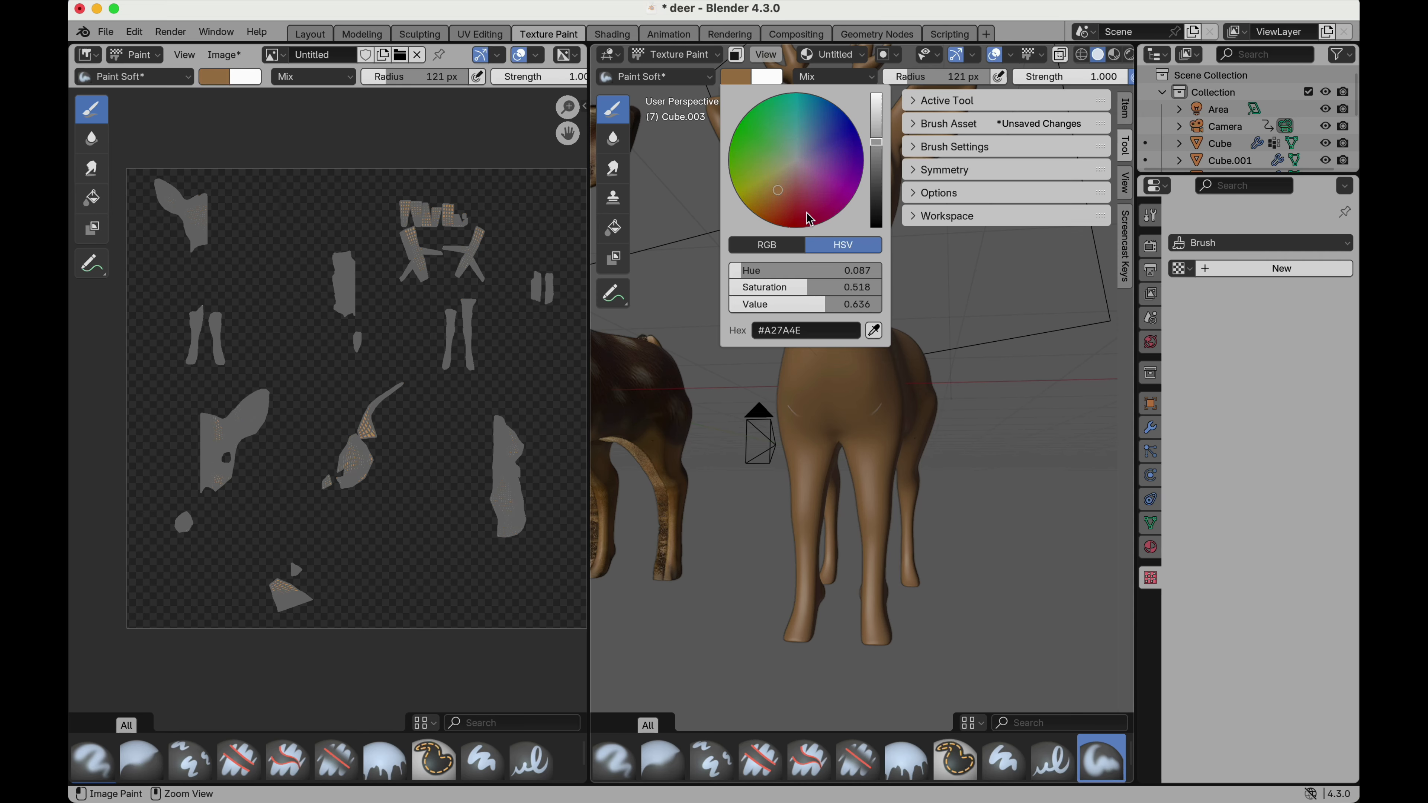
pyautogui.click(766, 214)
pyautogui.moveTo(837, 405)
pyautogui.mouseDown()
pyautogui.moveTo(836, 322)
pyautogui.moveTo(845, 382)
pyautogui.moveTo(866, 401)
pyautogui.mouseUp()
pyautogui.moveTo(866, 400); pyautogui.dragTo(865, 317, button='middle')
pyautogui.moveTo(865, 317)
pyautogui.mouseDown()
pyautogui.moveTo(845, 344)
pyautogui.moveTo(867, 345)
pyautogui.moveTo(861, 332)
pyautogui.mouseUp()
pyautogui.moveTo(964, 419); pyautogui.dragTo(971, 414, button='middle')
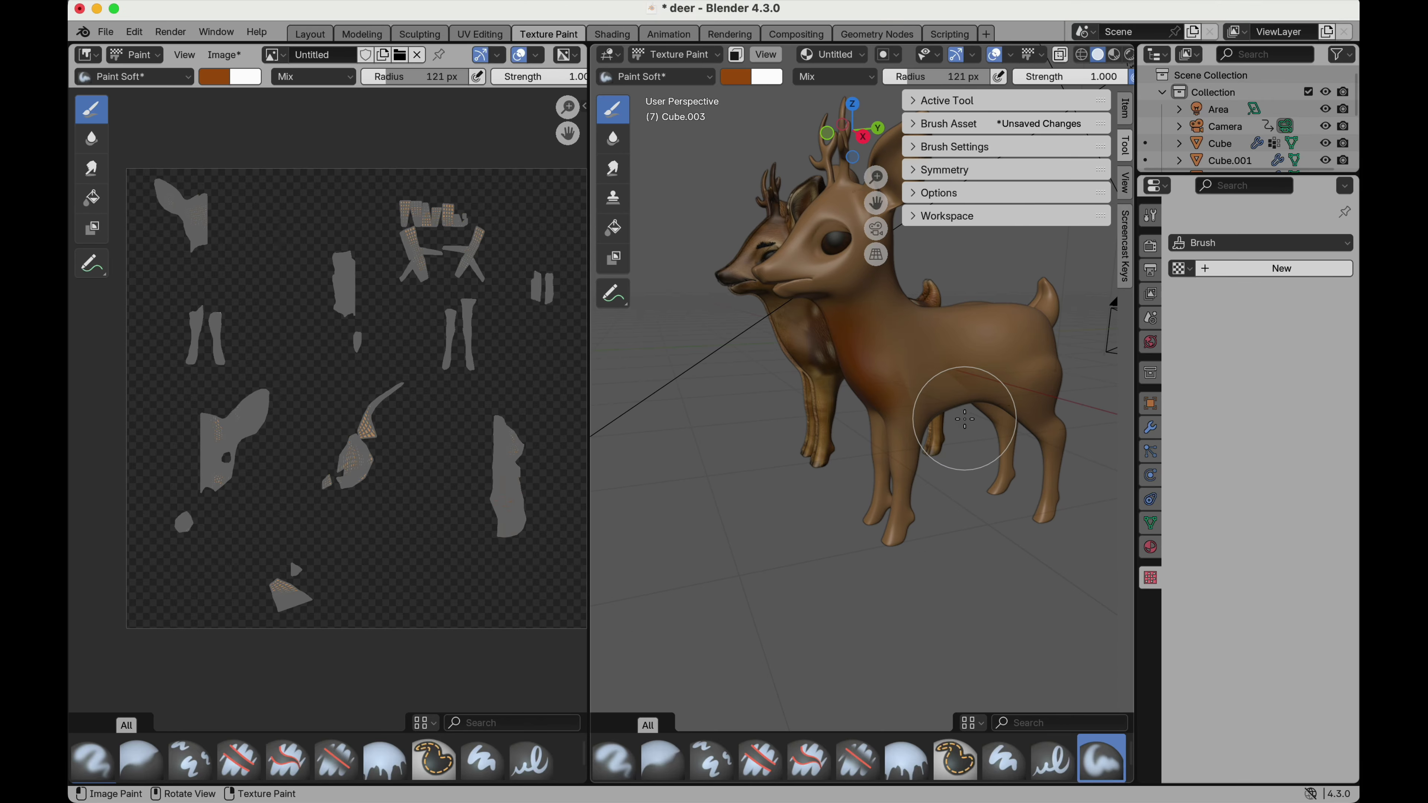
# Paint the deer's flank, back and tail with the orange-brown colour.
pyautogui.moveTo(934, 373)
pyautogui.mouseDown()
pyautogui.moveTo(946, 335)
pyautogui.moveTo(988, 335)
pyautogui.moveTo(989, 355)
pyautogui.moveTo(1004, 332)
pyautogui.mouseUp()
pyautogui.moveTo(1004, 332)
pyautogui.mouseDown(button='middle')
pyautogui.moveTo(1010, 346)
pyautogui.moveTo(899, 415)
pyautogui.moveTo(939, 365)
pyautogui.mouseUp(button='middle')
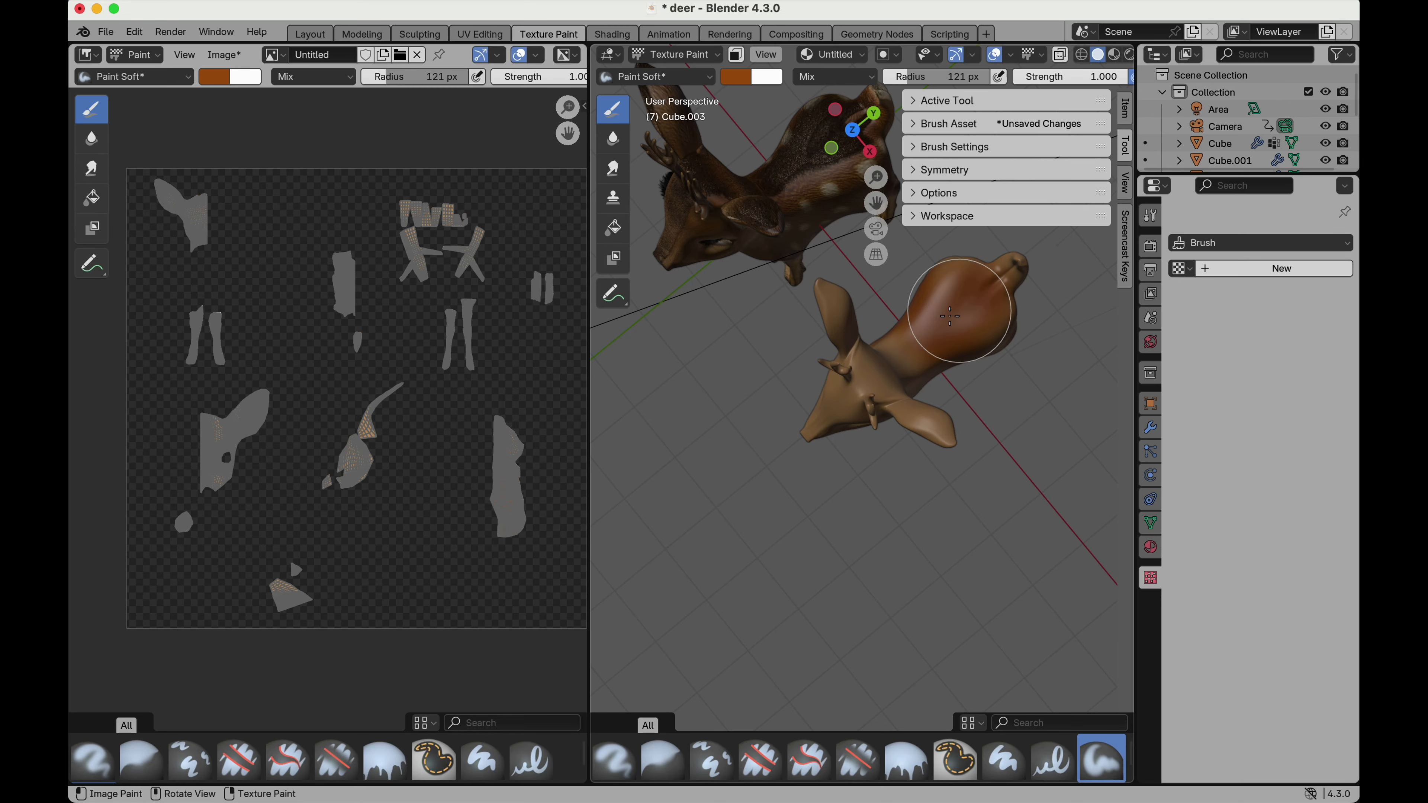
pyautogui.moveTo(959, 319); pyautogui.dragTo(995, 293, button='middle')
pyautogui.scroll(5, 991, 294)
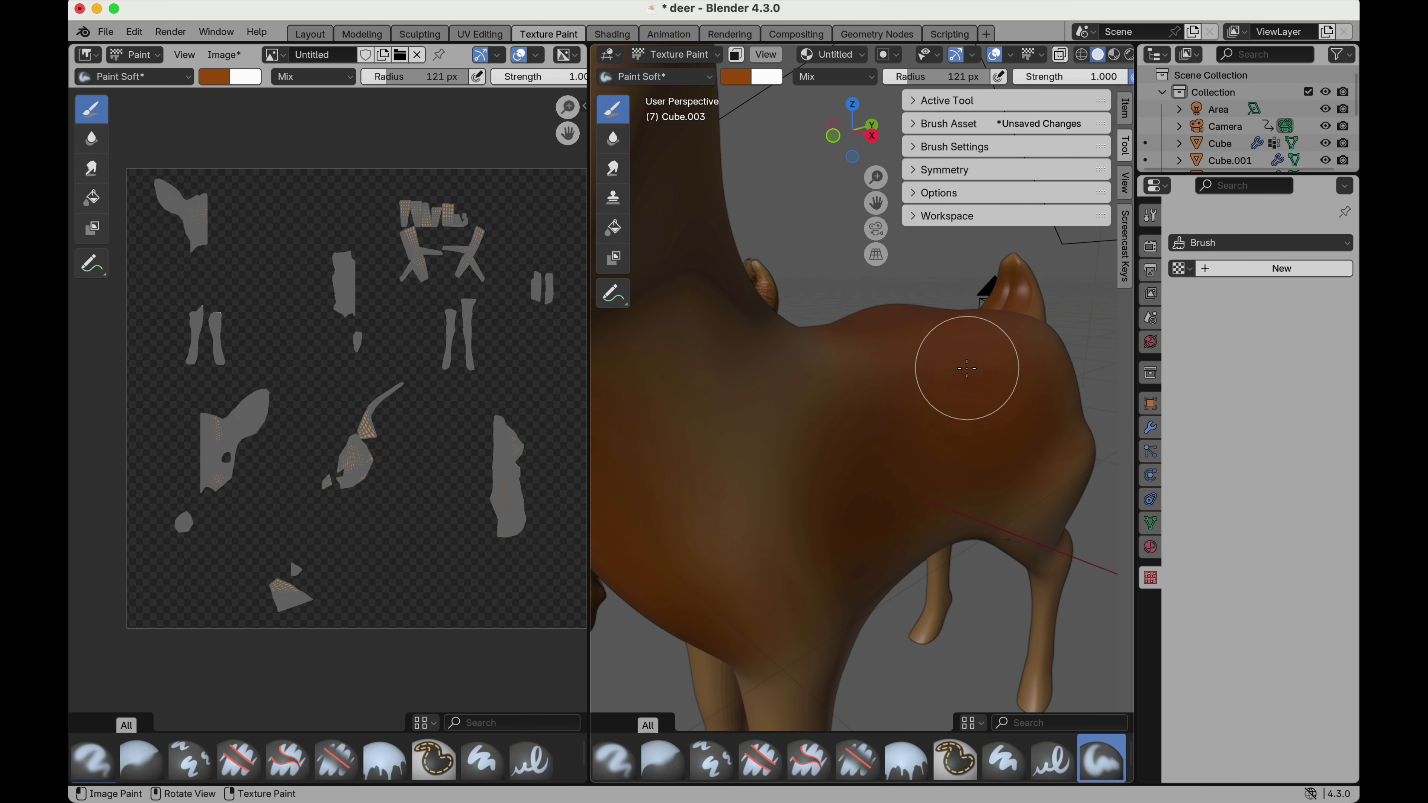
# Darken the brush colour to a deeper brown and paint it over the deer's flanks and back.
pyautogui.scroll(-10, 967, 368)
pyautogui.moveTo(967, 368); pyautogui.dragTo(813, 431, button='middle')
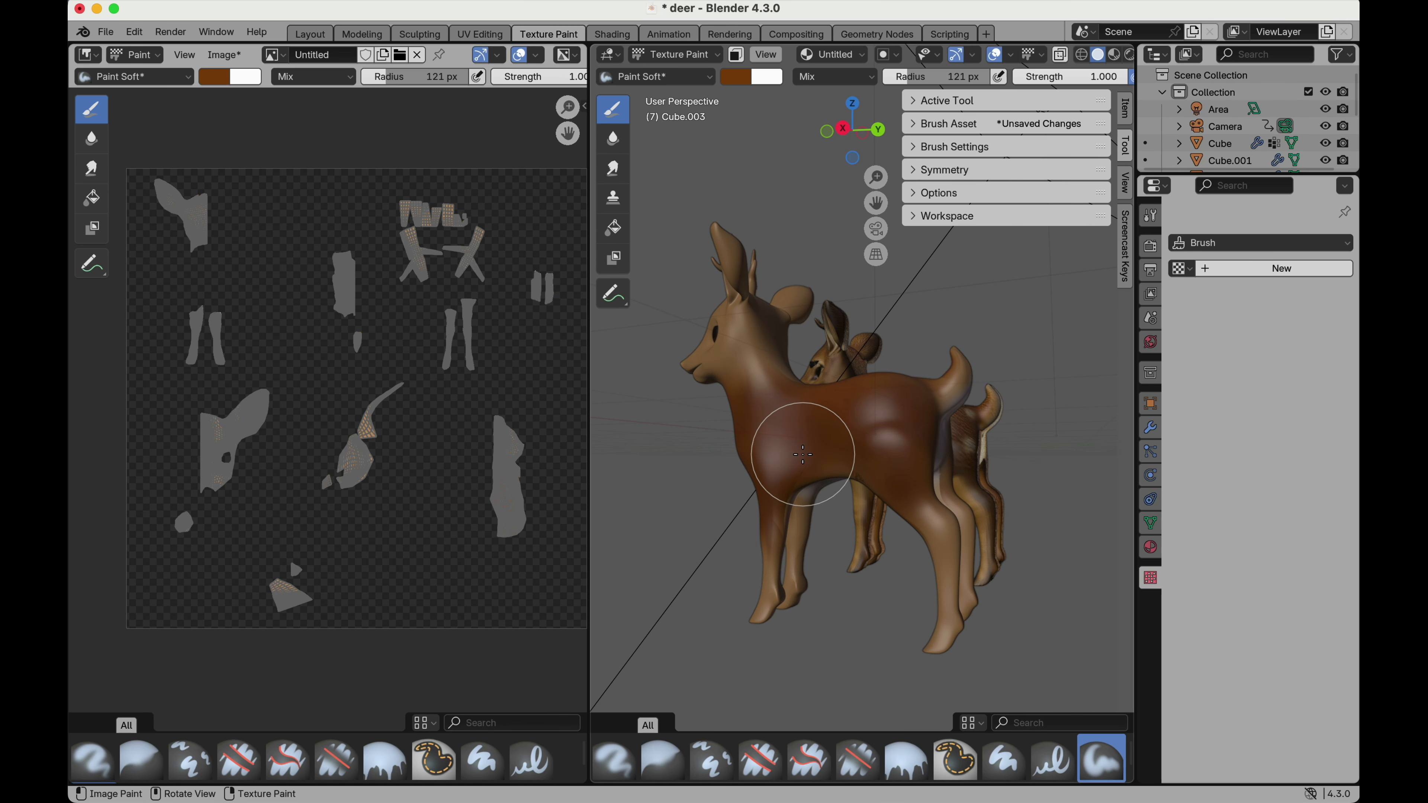
pyautogui.moveTo(883, 416)
pyautogui.mouseDown(button='middle')
pyautogui.moveTo(867, 424)
pyautogui.moveTo(880, 424)
pyautogui.mouseUp(button='middle')
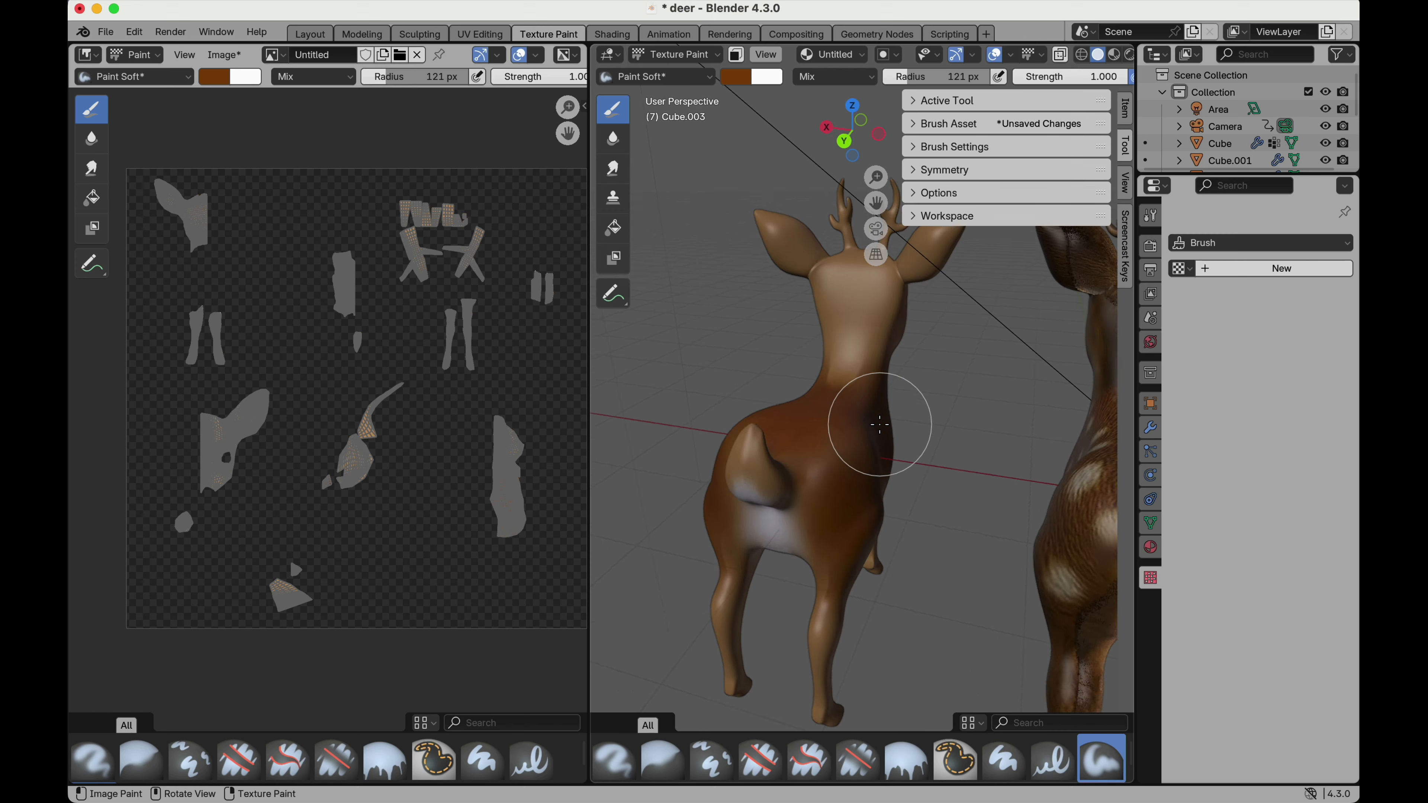
pyautogui.hscroll(-3, 880, 425)
pyautogui.scroll(-4, 880, 425)
pyautogui.hscroll(-2, 880, 424)
pyautogui.scroll(5, 880, 425)
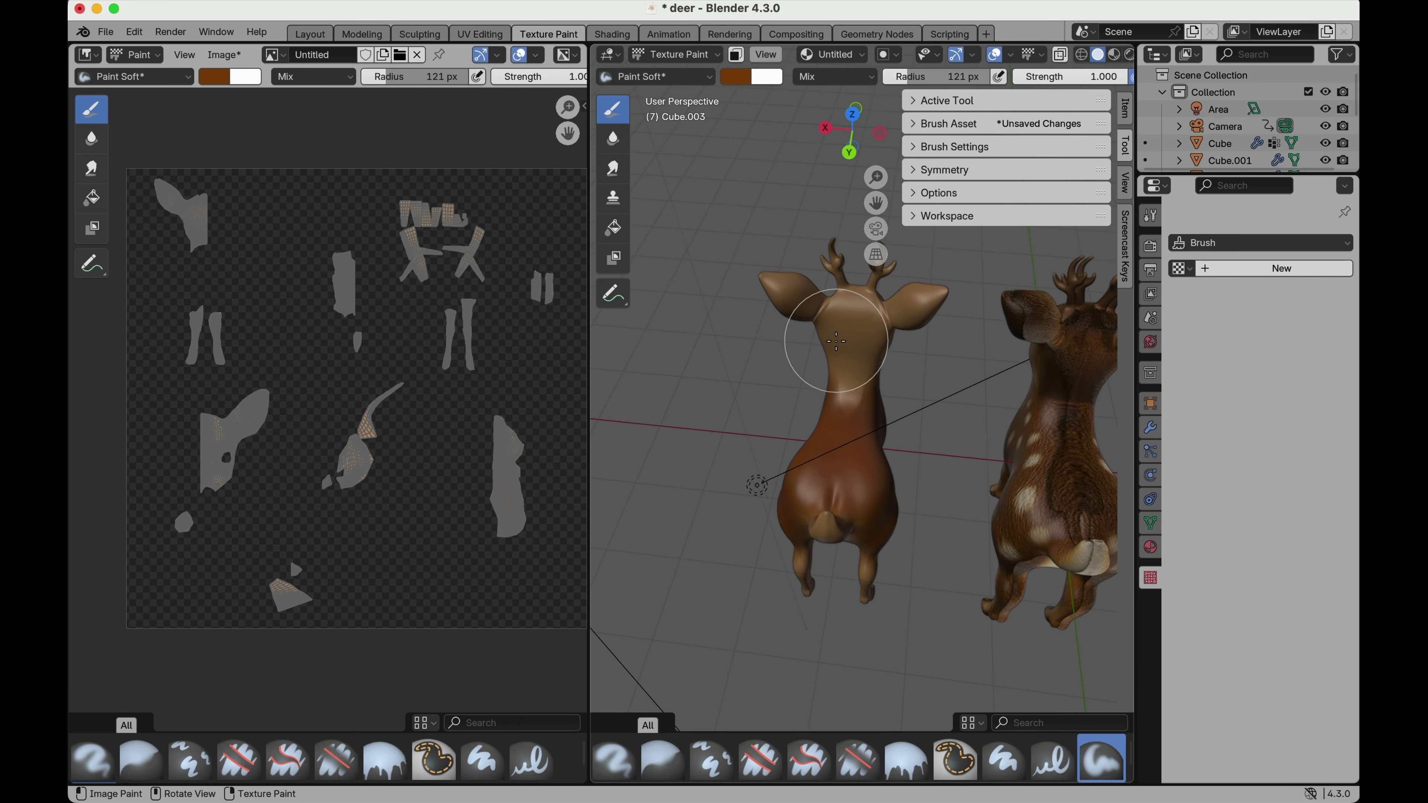